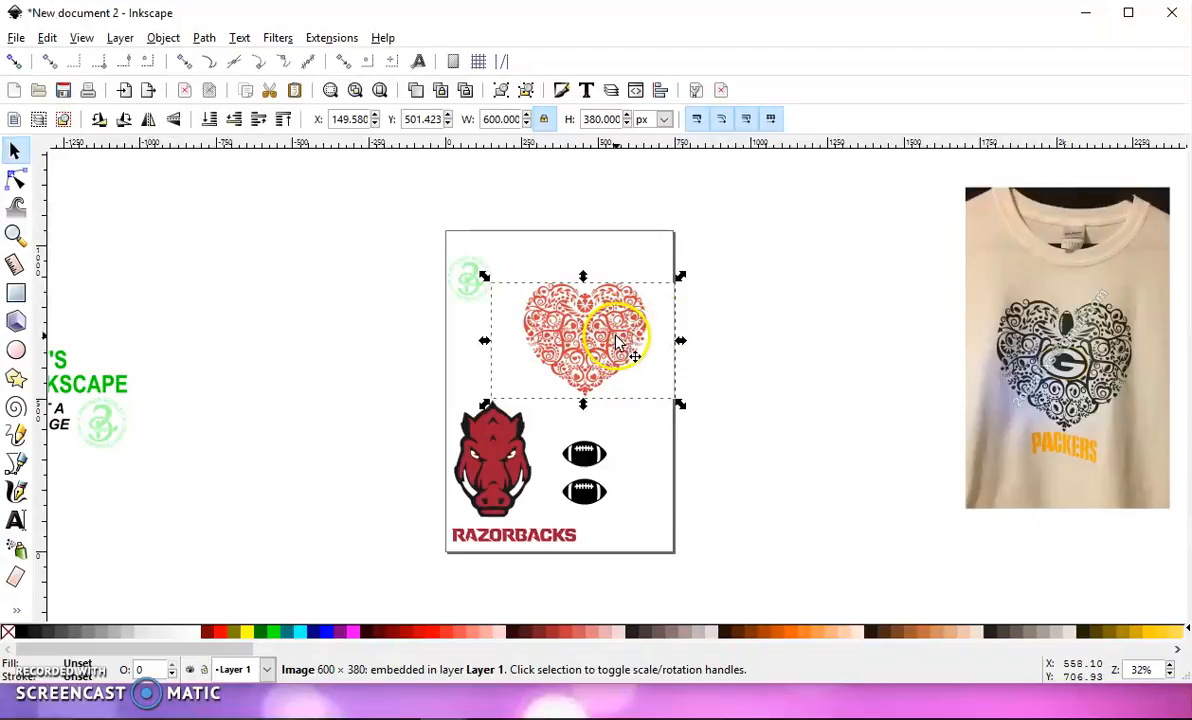
- Open the Trace Bitmap settings for the selected red heart image and bring the whole dialog into view
{"action": "left_click", "coordinate": [204, 38]}
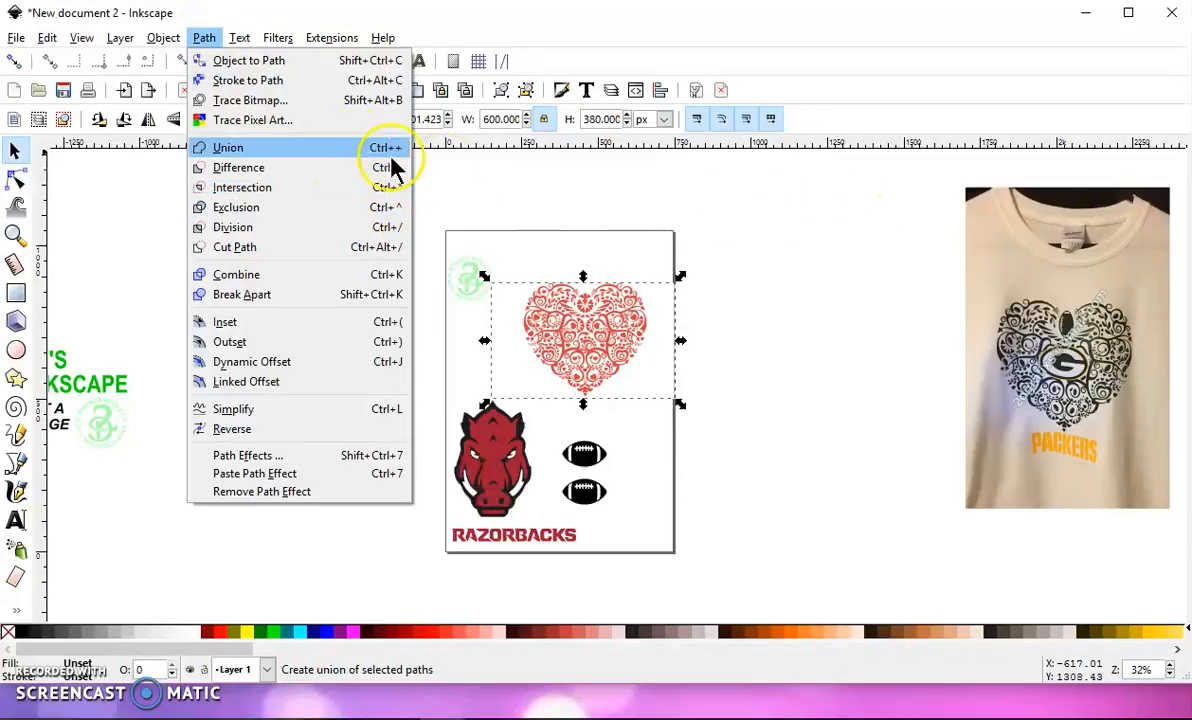
{"action": "left_click", "coordinate": [250, 100]}
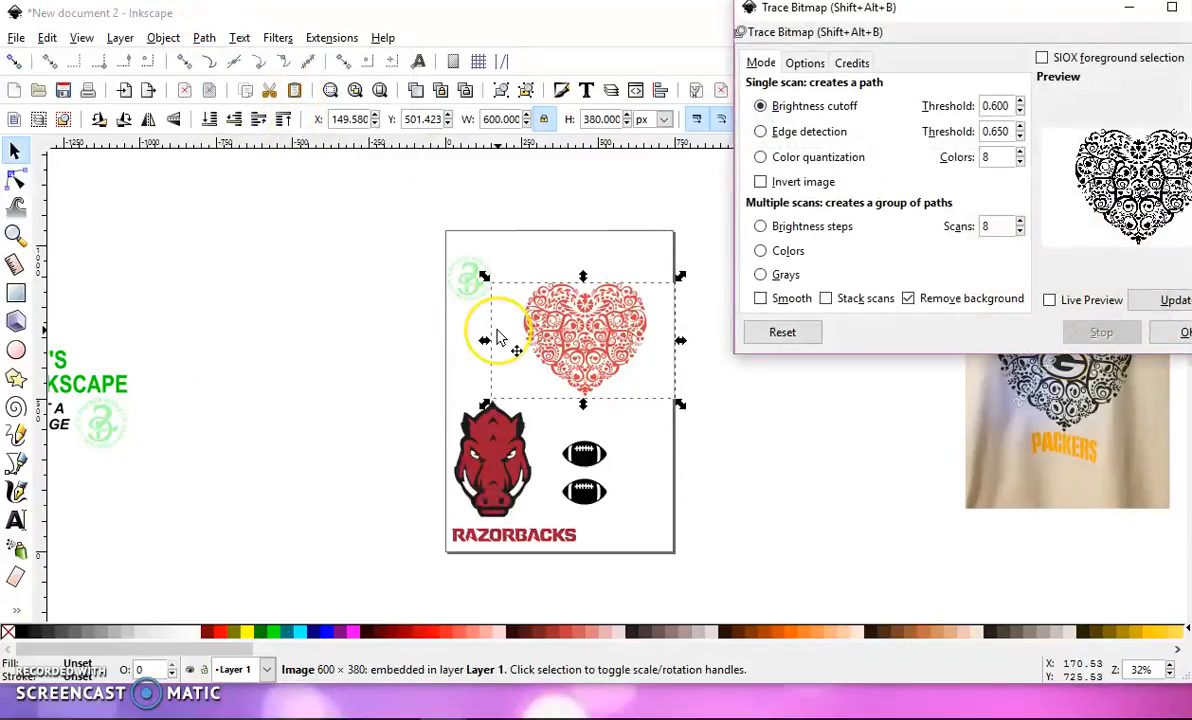
{"action": "scroll", "coordinate": [498, 334], "scroll_direction": "up", "scroll_amount": 1}
{"action": "left_click_drag", "start_coordinate": [624, 334], "coordinate": [484, 335]}
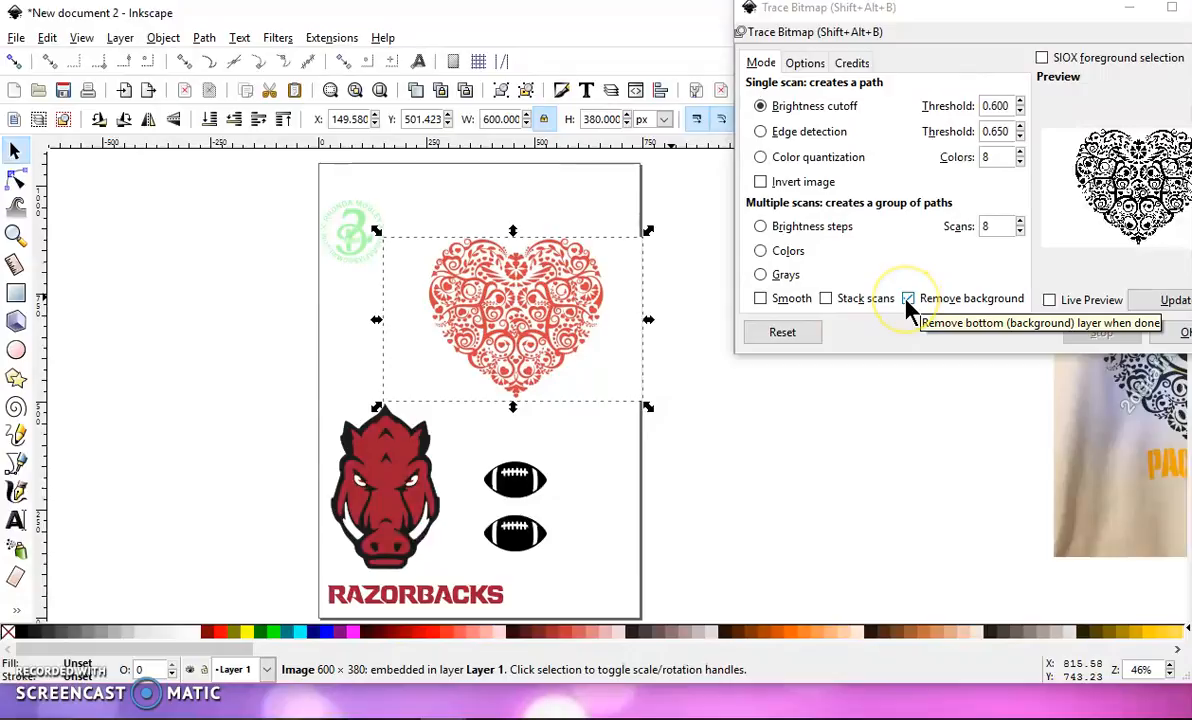
{"action": "left_click_drag", "start_coordinate": [1096, 13], "coordinate": [1059, 21]}
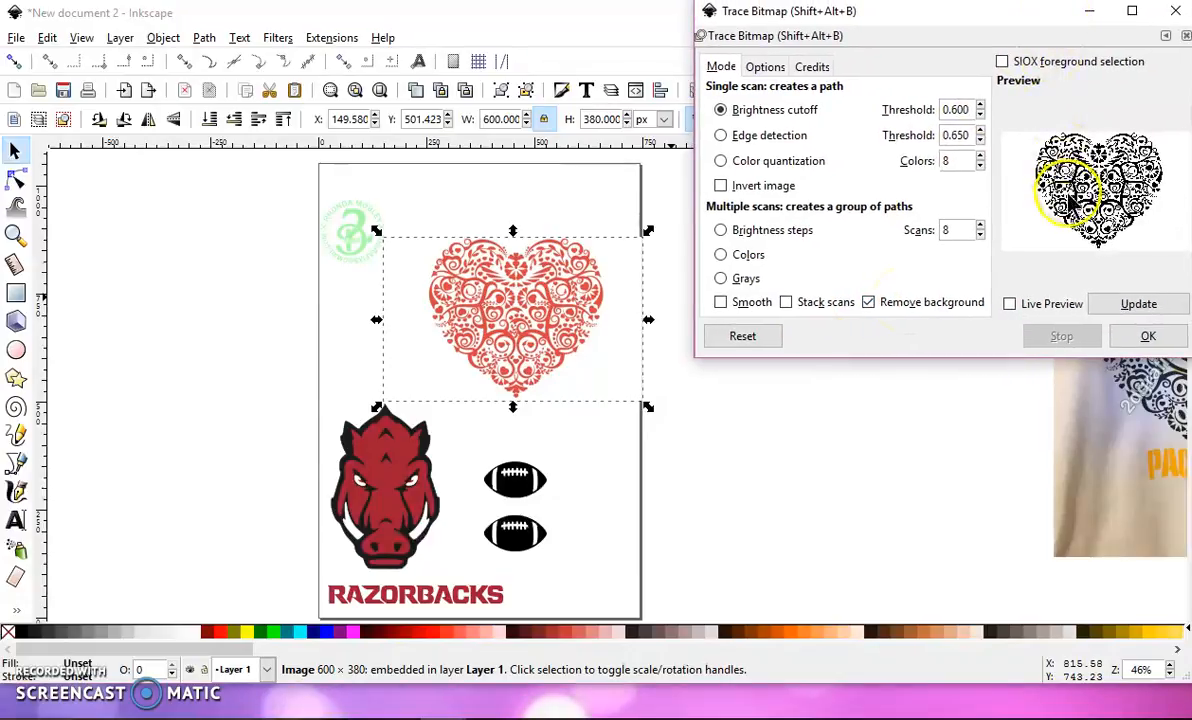
- Preview the heart trace with a brightness cutoff threshold of 0.450
{"action": "double_click", "coordinate": [967, 108]}
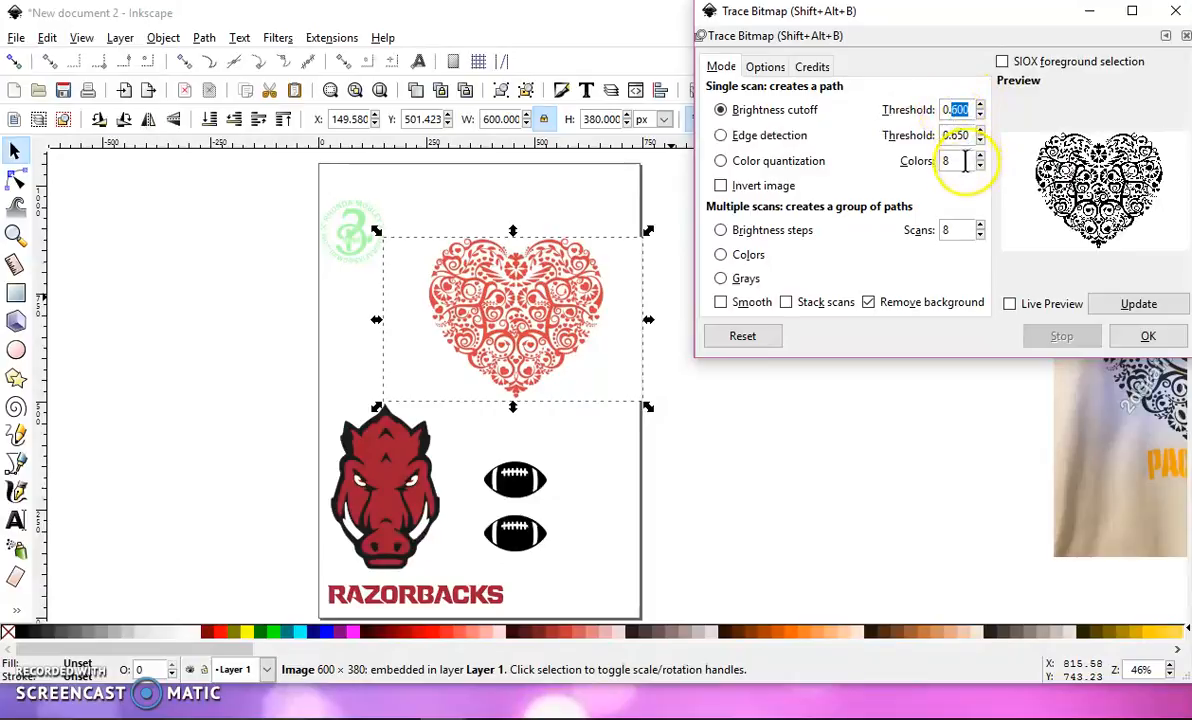
{"action": "type", "text": "0.45"}
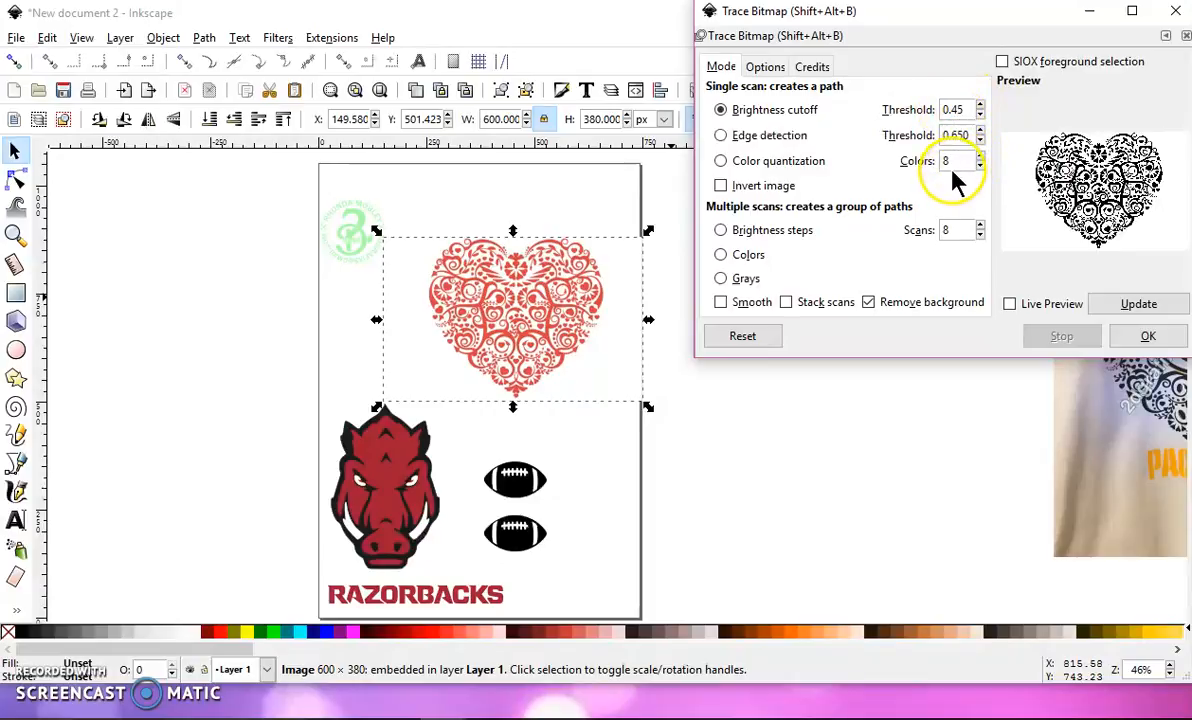
{"action": "type", "text": "0"}
{"action": "left_click", "coordinate": [1098, 303]}
{"action": "left_click", "coordinate": [1150, 338]}
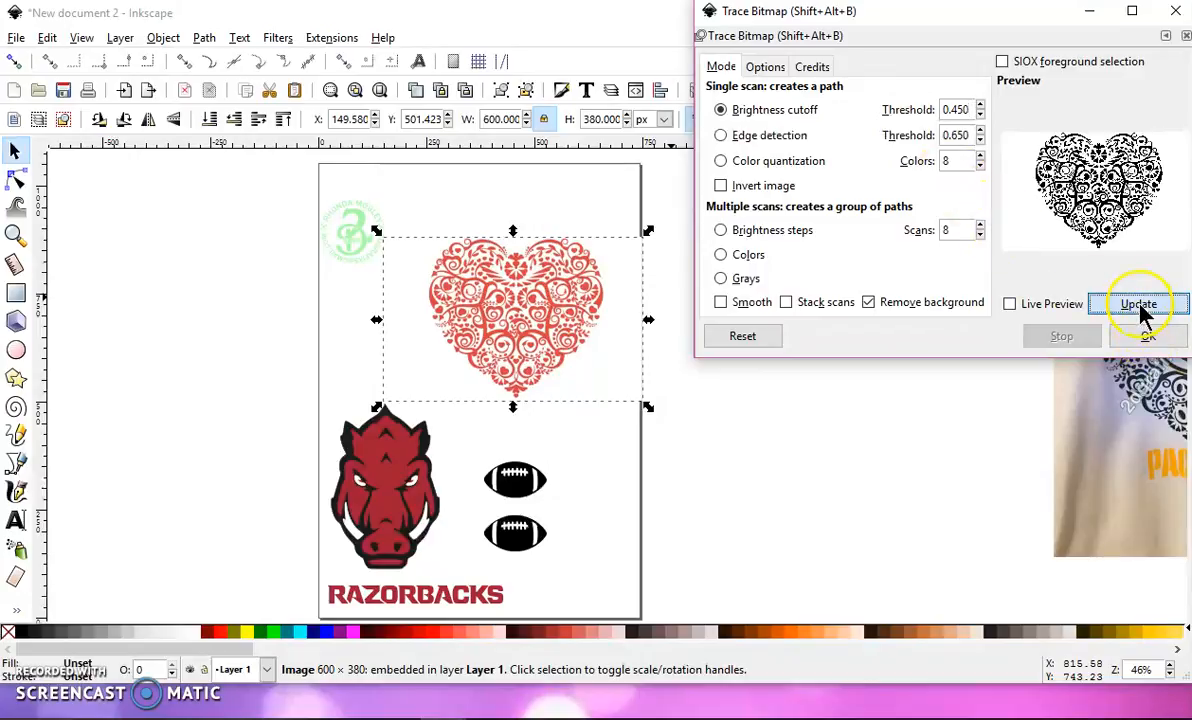
{"action": "left_click", "coordinate": [1138, 304]}
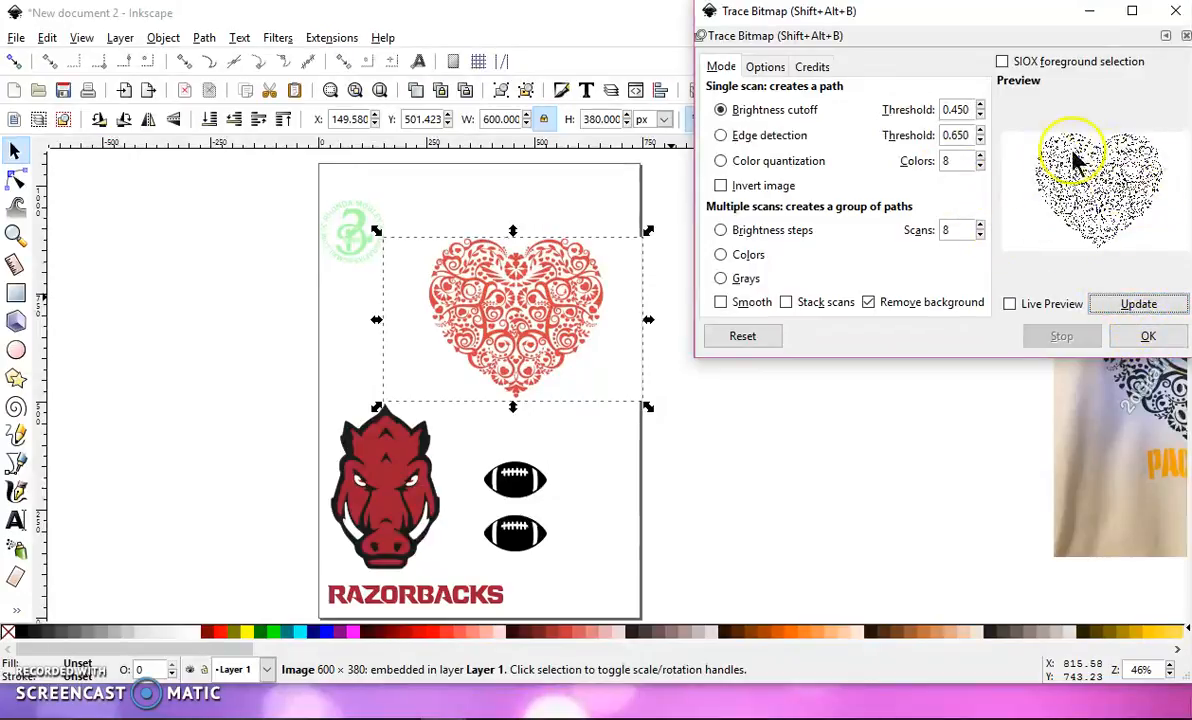
- Set the brightness cutoff threshold to 0.600, update the preview and trace the heart image
{"action": "left_click", "coordinate": [981, 105]}
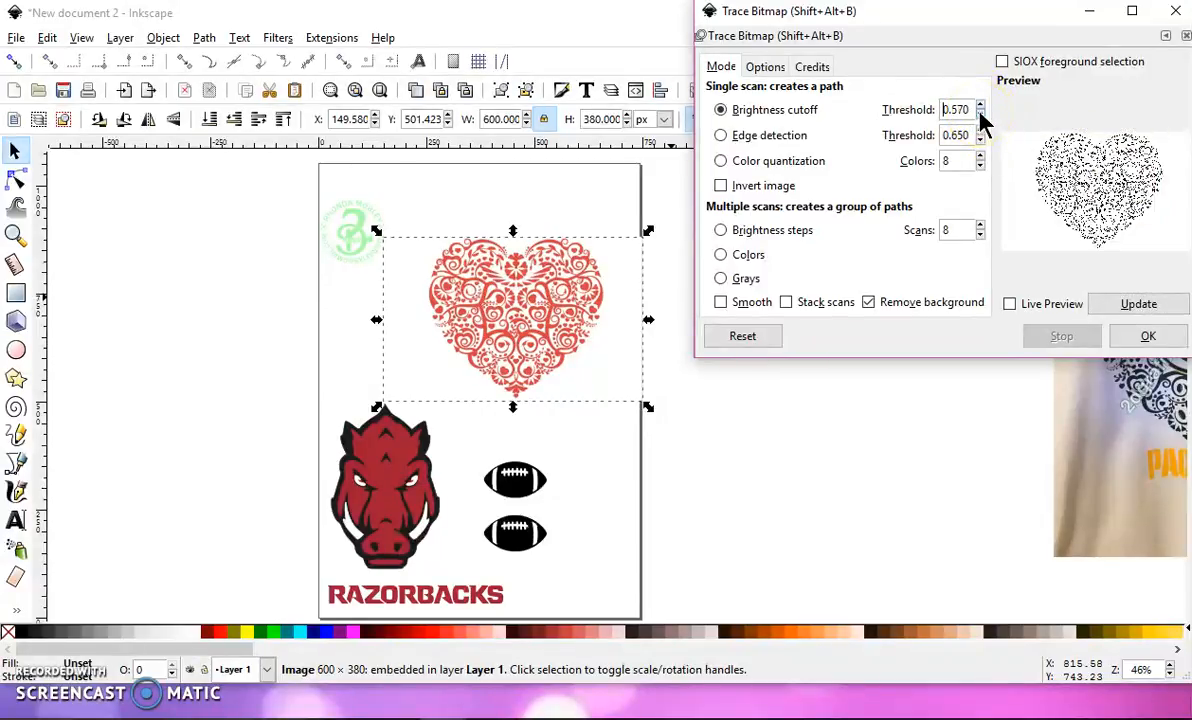
{"action": "left_click", "coordinate": [1131, 310]}
{"action": "left_click", "coordinate": [1143, 340]}
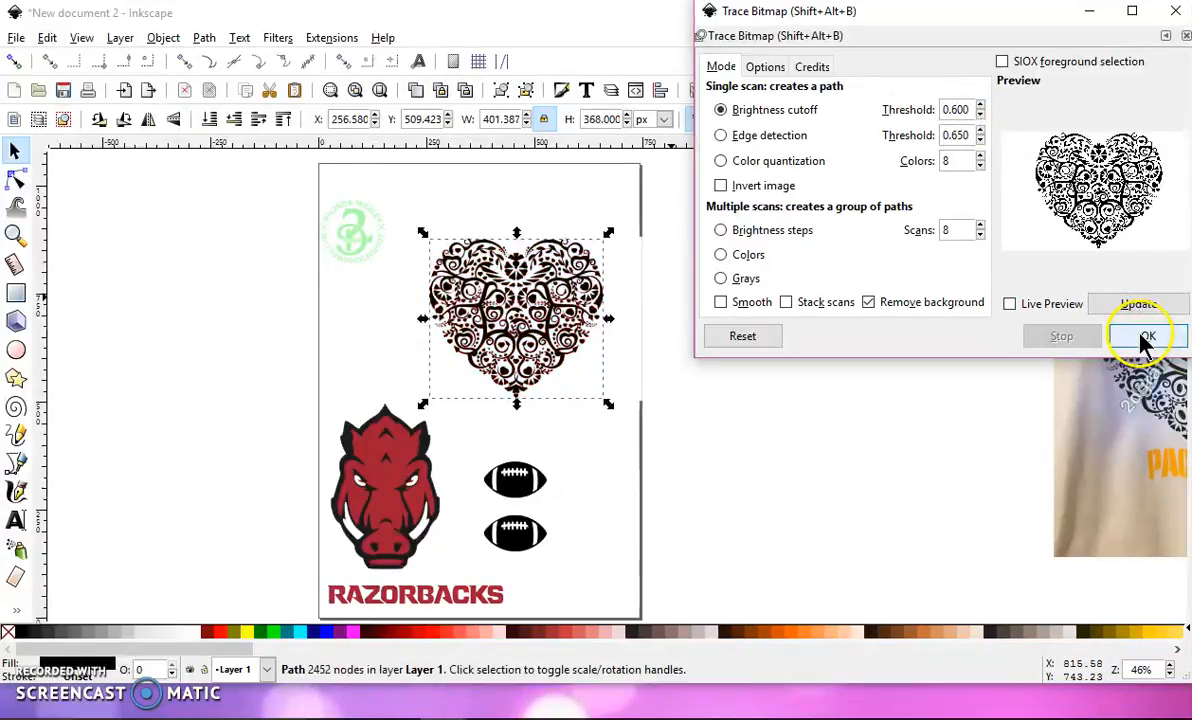
- Move the black traced heart off the original and delete the red heart image
{"action": "left_click", "coordinate": [567, 288]}
{"action": "left_click_drag", "start_coordinate": [567, 288], "coordinate": [404, 293]}
{"action": "left_click", "coordinate": [535, 288]}
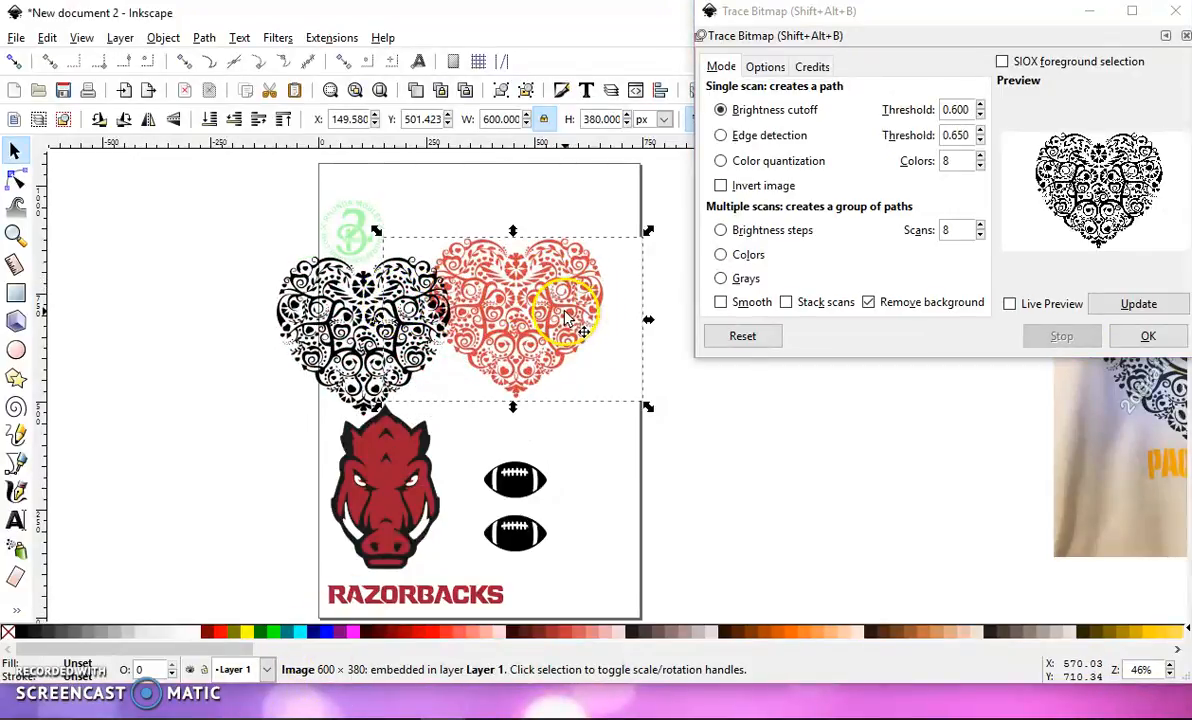
{"action": "key", "text": "Delete"}
- Minimize the Trace Bitmap dialog and place the traced heart in the upper part of the page, beside the green watermark
{"action": "left_click", "coordinate": [392, 298]}
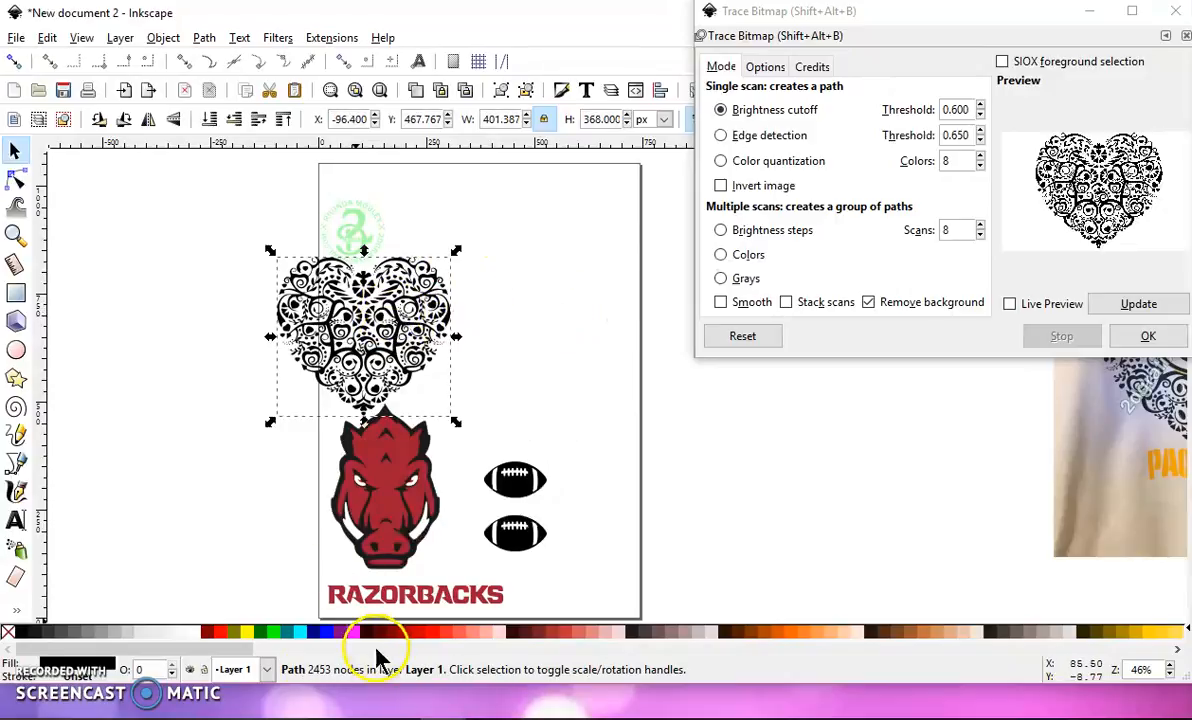
{"action": "mouse_move", "coordinate": [394, 319]}
{"action": "left_mouse_down"}
{"action": "mouse_move", "coordinate": [439, 298]}
{"action": "mouse_move", "coordinate": [523, 290]}
{"action": "left_mouse_up"}
{"action": "left_click", "coordinate": [1089, 11]}
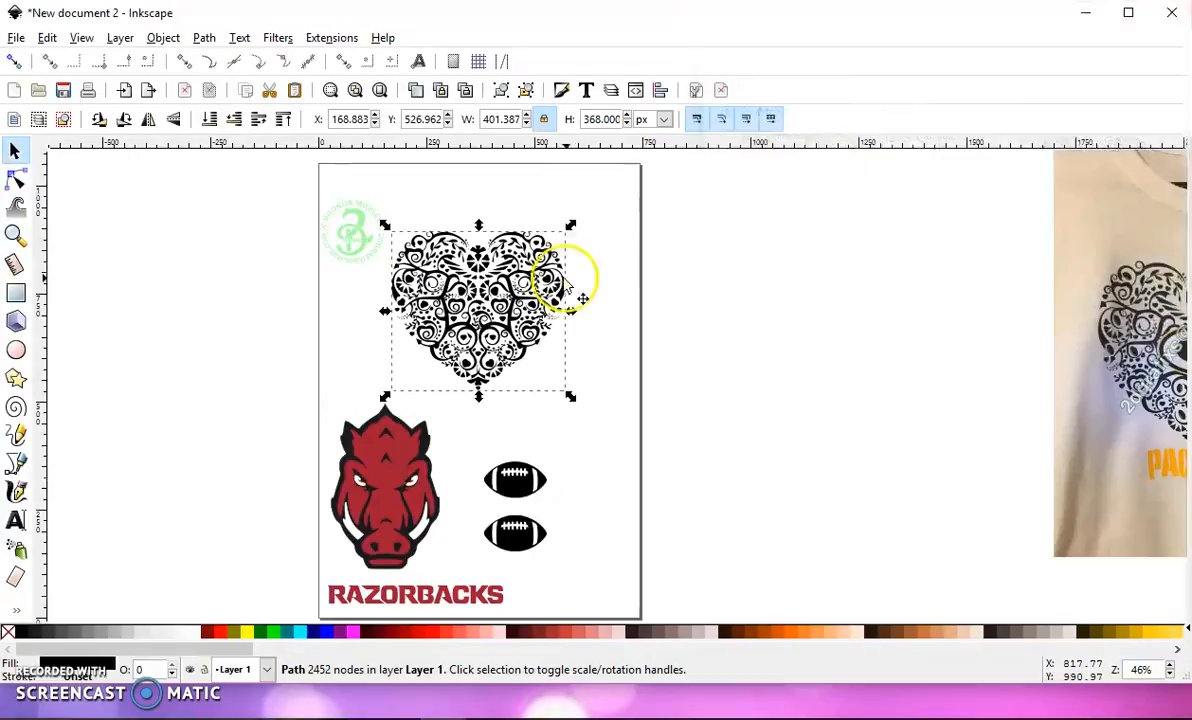
{"action": "left_click_drag", "start_coordinate": [524, 282], "coordinate": [541, 258]}
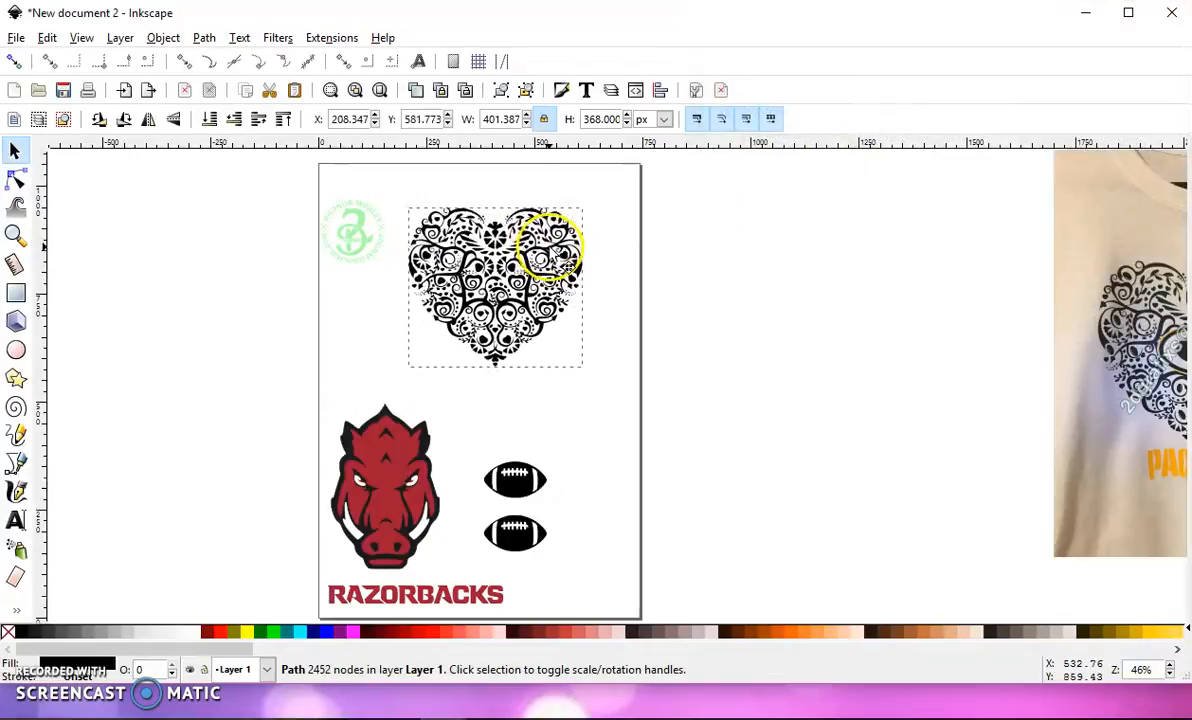
- Move the Packers shirt photo closer to the page as a reference for the football's placement
{"action": "left_click", "coordinate": [527, 493]}
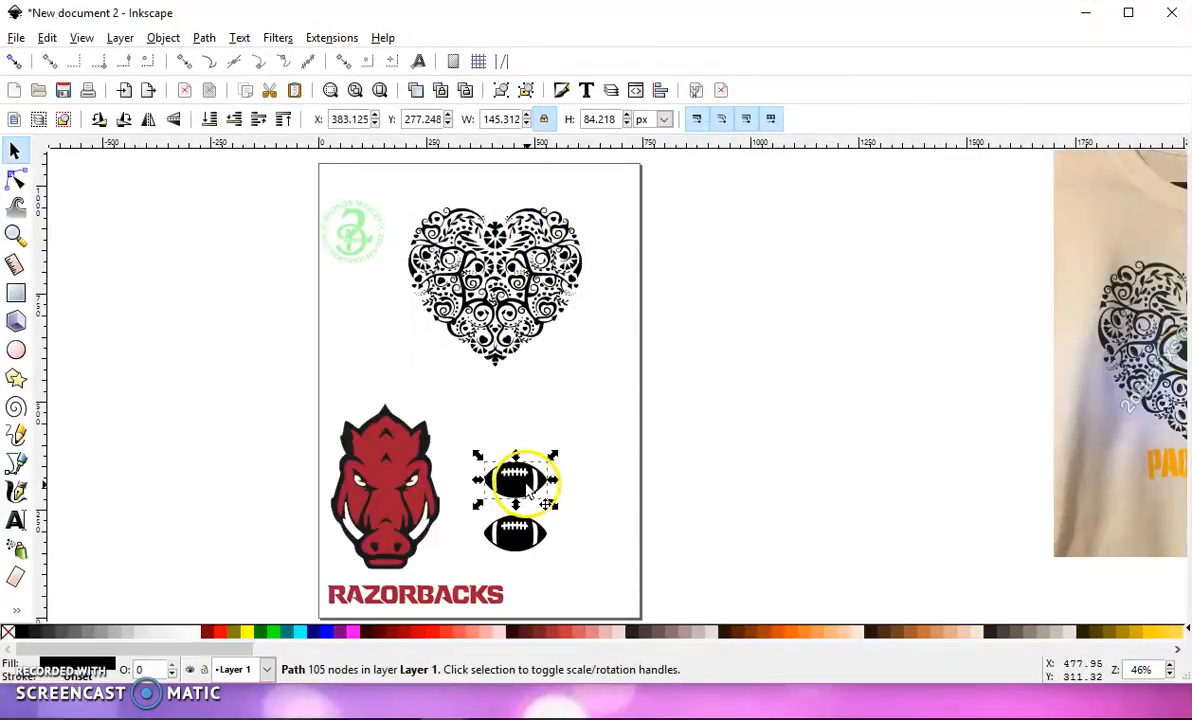
{"action": "left_click", "coordinate": [1118, 208]}
{"action": "left_click_drag", "start_coordinate": [1118, 208], "coordinate": [1120, 322]}
{"action": "key", "text": "Escape"}
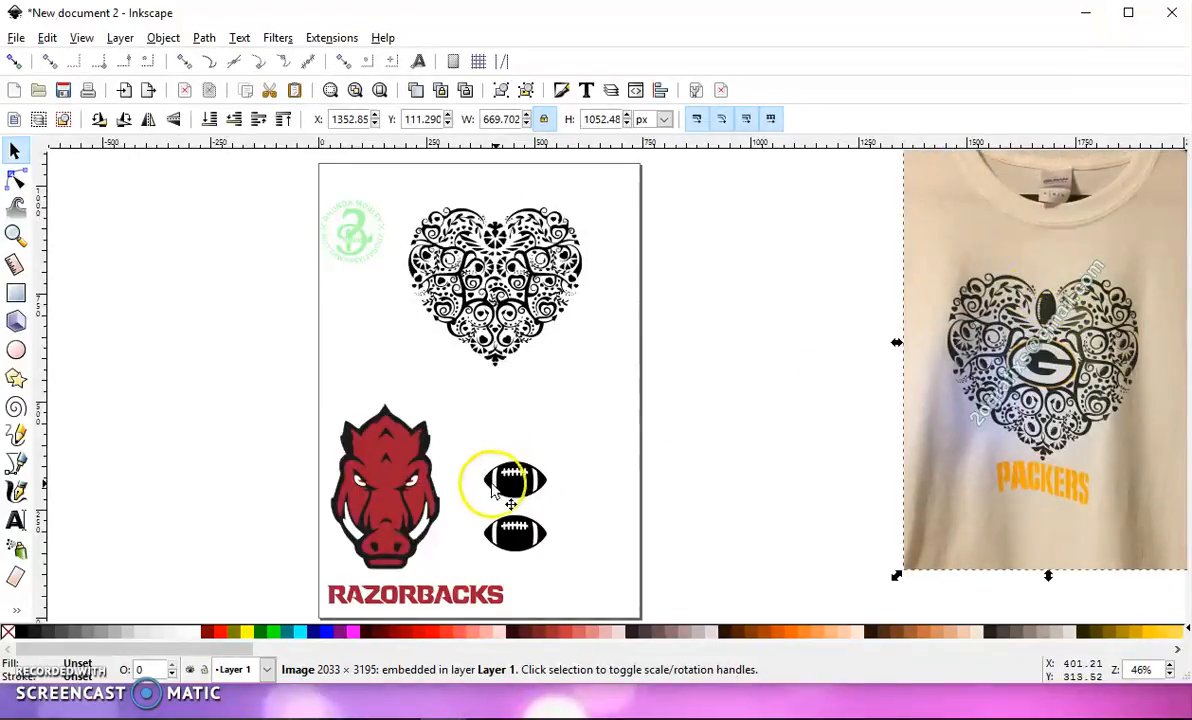
- Turn the upper football upright, shrink it to about 64 × 111 px and place it above the heart's top notch
{"action": "left_click", "coordinate": [527, 490]}
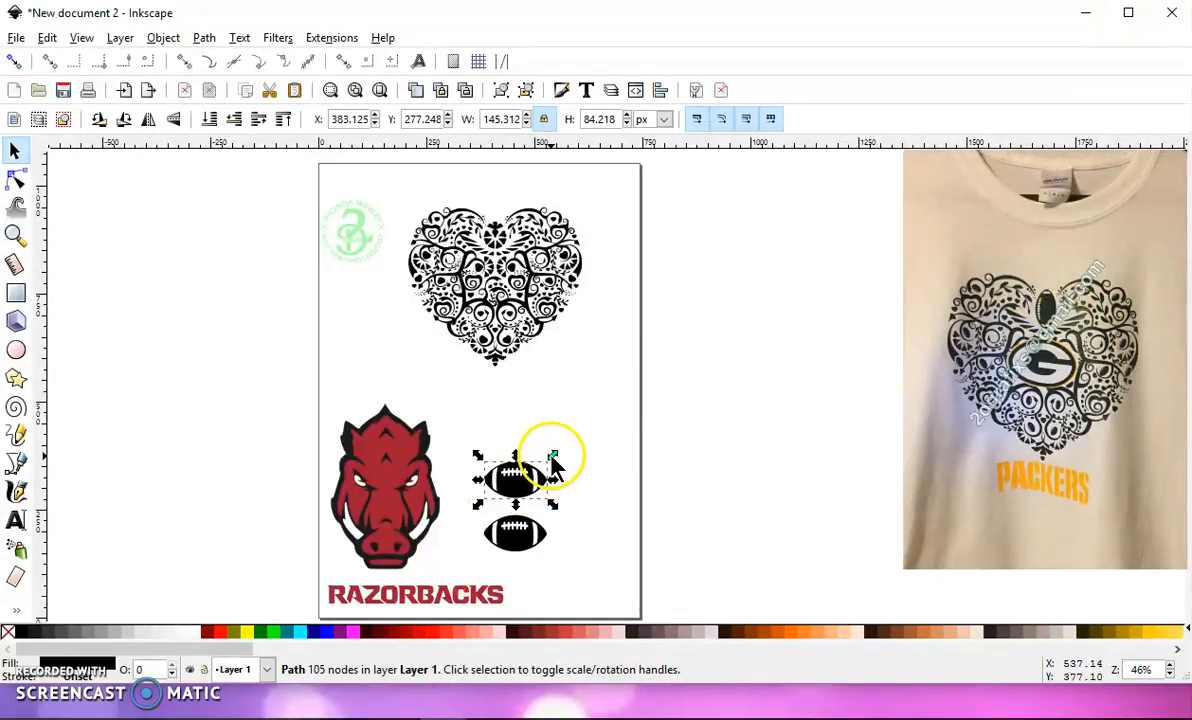
{"action": "left_click", "coordinate": [530, 483]}
{"action": "left_click_drag", "start_coordinate": [553, 457], "coordinate": [480, 398]}
{"action": "left_click", "coordinate": [528, 496]}
{"action": "left_click_drag", "start_coordinate": [541, 518], "coordinate": [509, 194]}
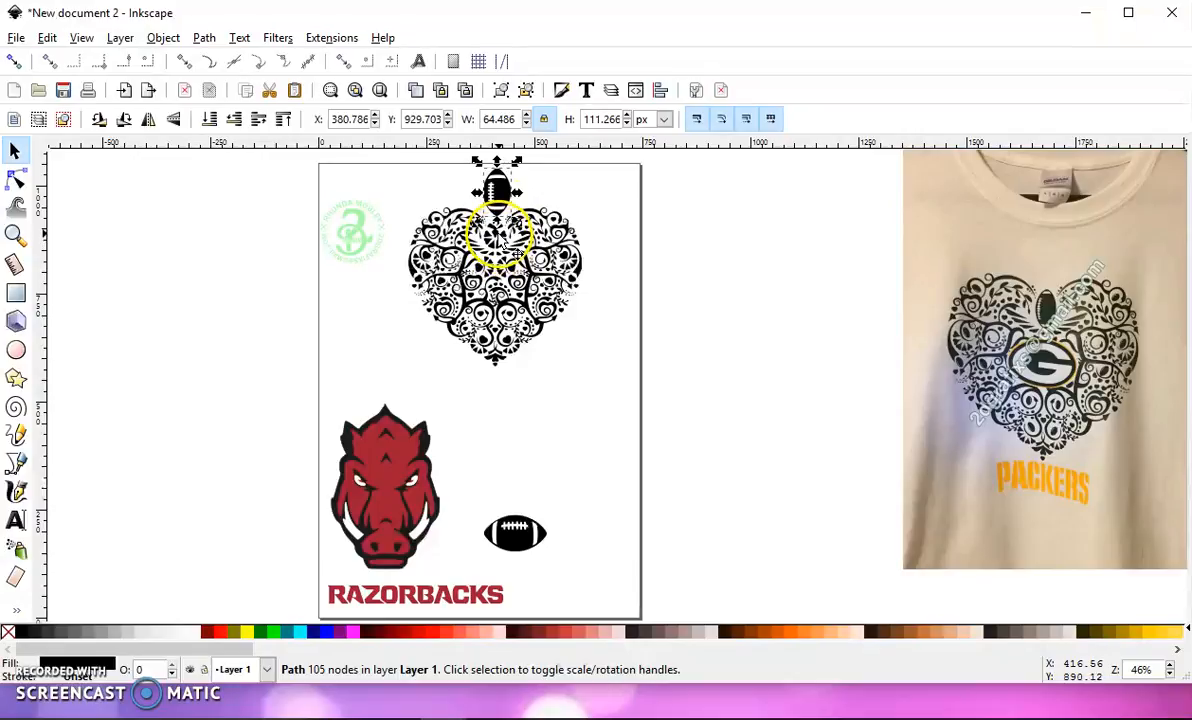
- Select the nodes of the flower motif at the heart's top centre with the node editing tool
{"action": "scroll", "coordinate": [496, 230], "scroll_direction": "up", "scroll_amount": 3}
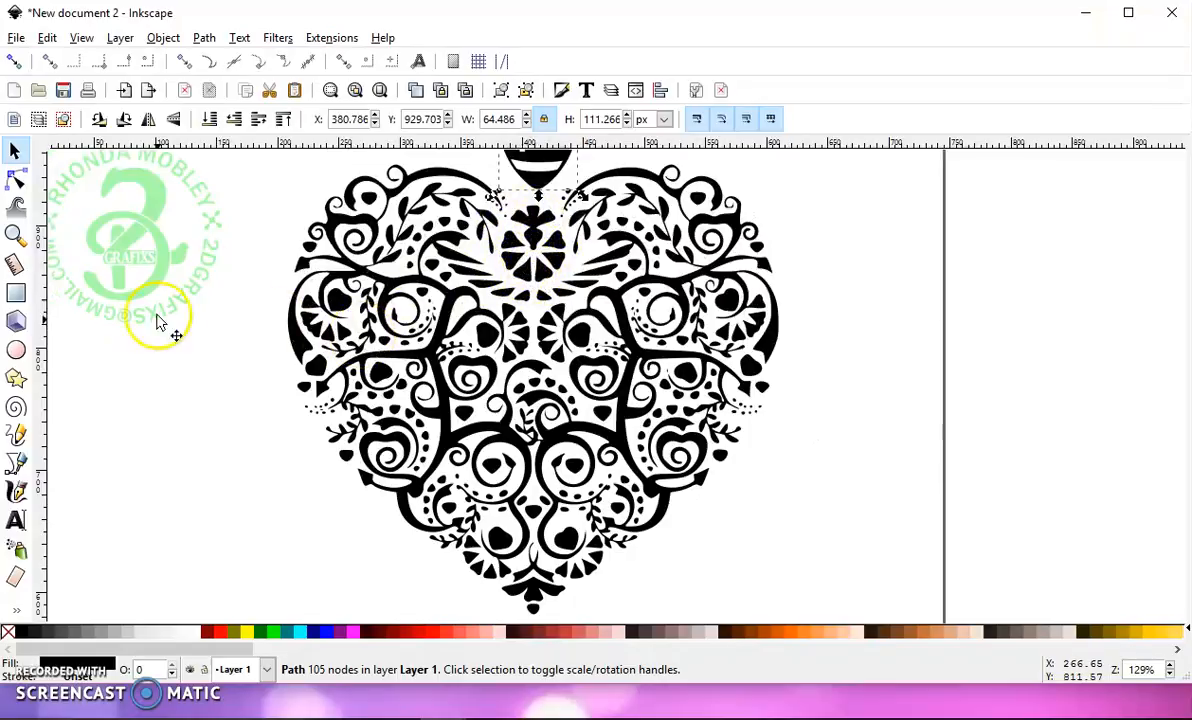
{"action": "left_click", "coordinate": [19, 186]}
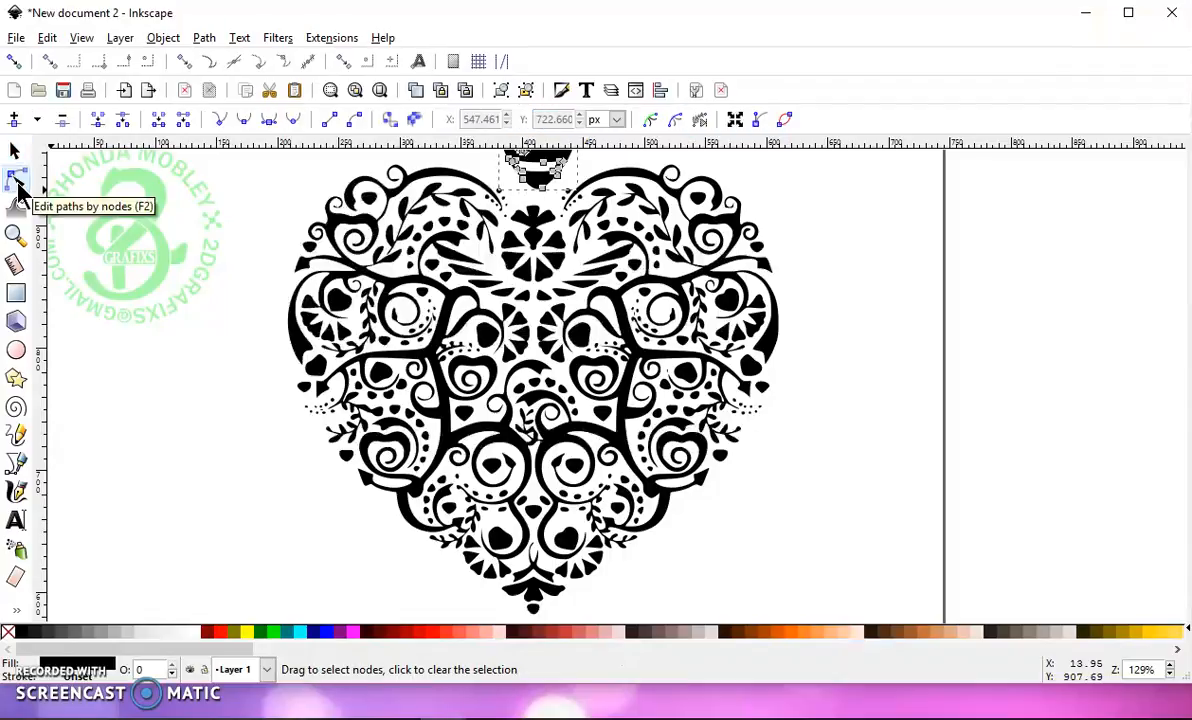
{"action": "left_click", "coordinate": [531, 266]}
{"action": "left_click", "coordinate": [527, 210]}
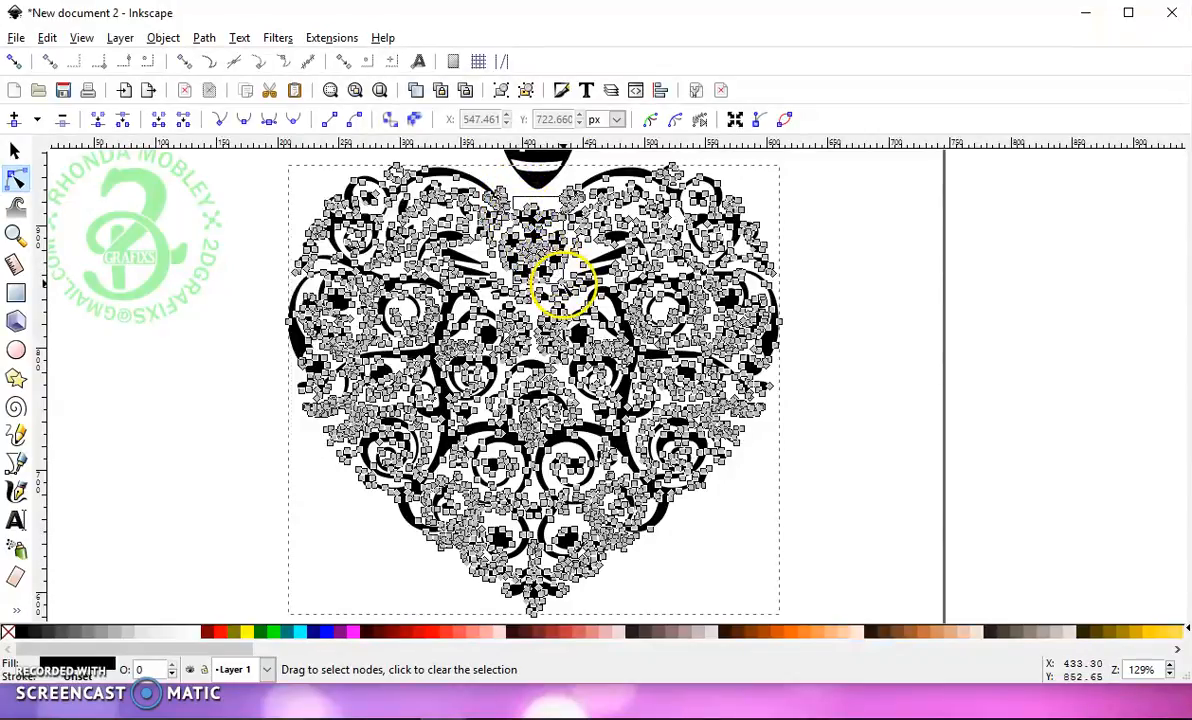
{"action": "left_click_drag", "start_coordinate": [513, 197], "coordinate": [563, 284]}
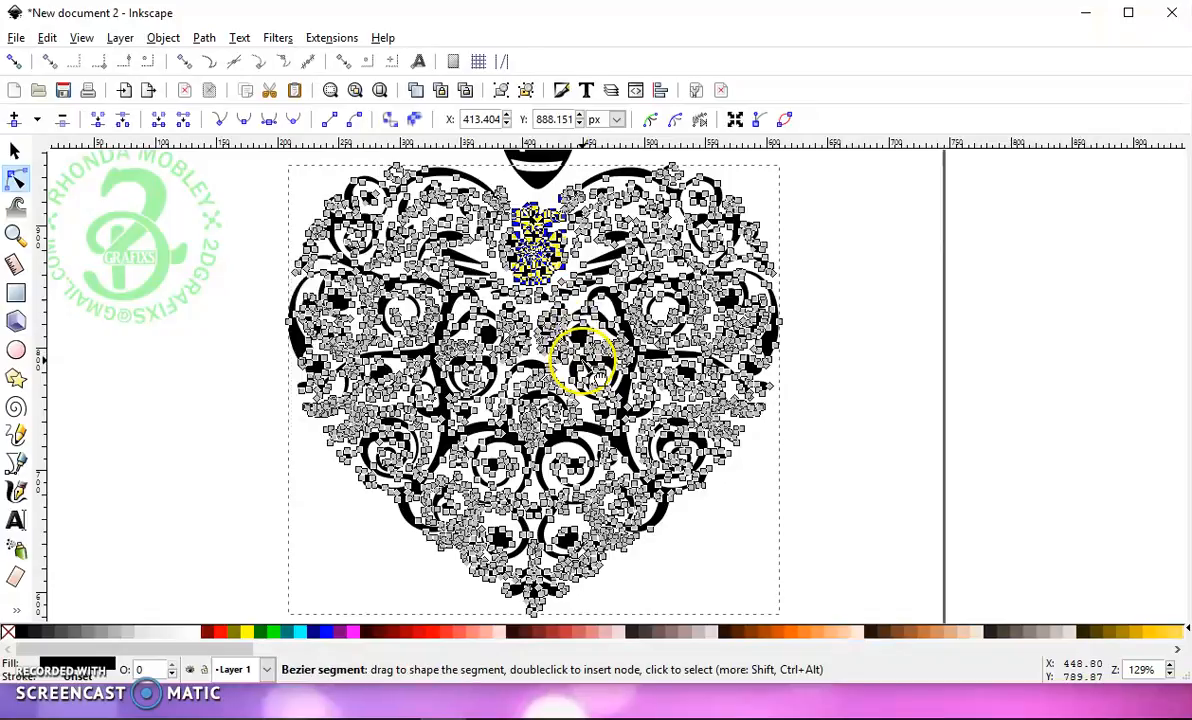
- Remove the stray nodes of the small dot beside the flower motif from the node selection
{"action": "left_click", "coordinate": [542, 204], "text": "shift"}
{"action": "scroll", "coordinate": [540, 201], "scroll_direction": "up", "scroll_amount": 1}
{"action": "scroll", "coordinate": [540, 200], "scroll_direction": "up", "scroll_amount": 2}
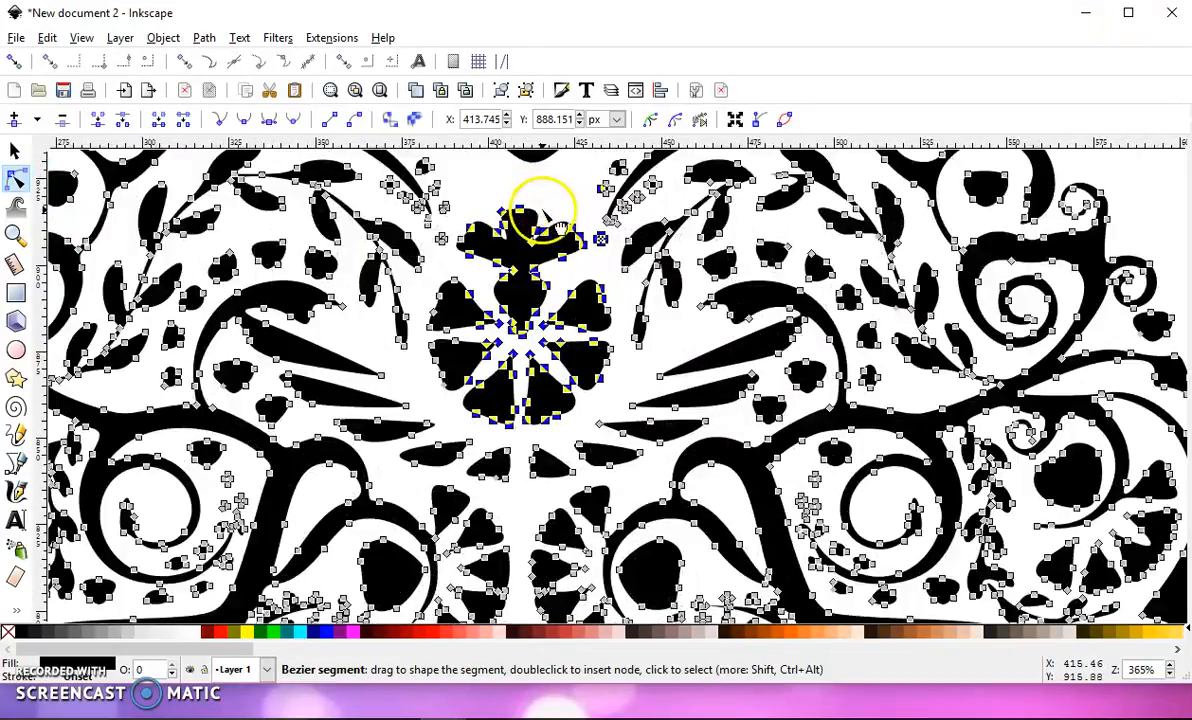
{"action": "left_click", "coordinate": [601, 240], "text": "shift"}
{"action": "left_click", "coordinate": [601, 237], "text": "shift"}
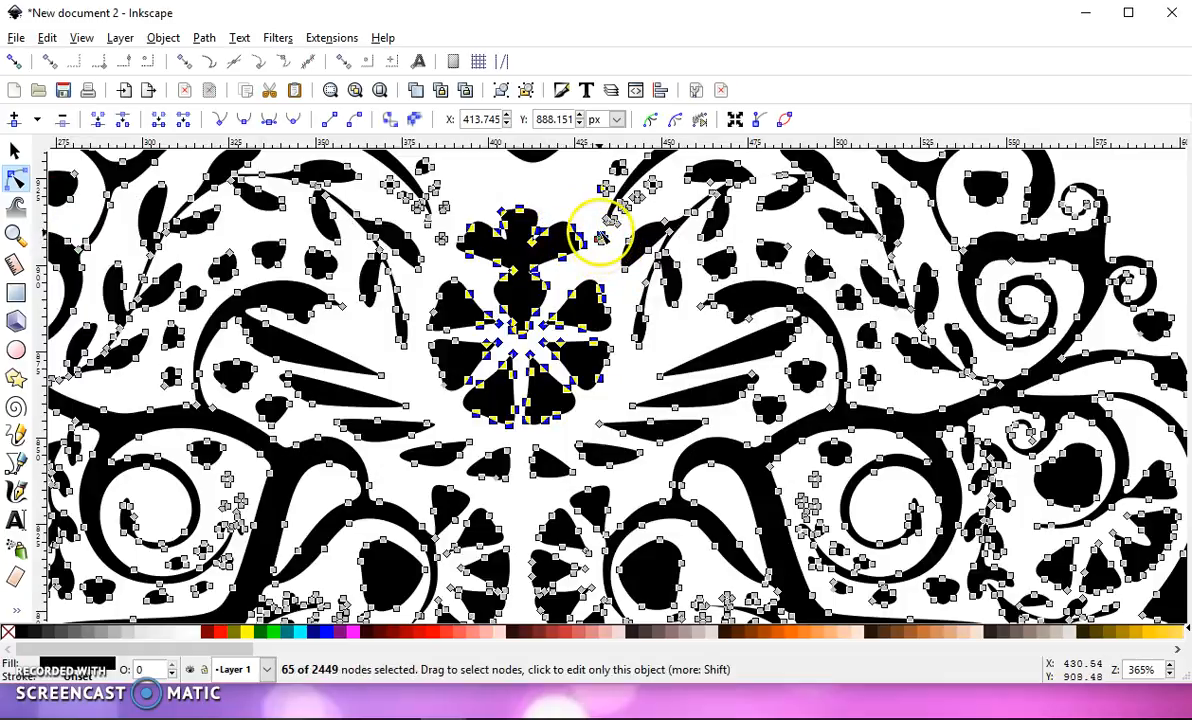
{"action": "left_click", "coordinate": [606, 238], "text": "shift"}
{"action": "left_click", "coordinate": [604, 240], "text": "shift"}
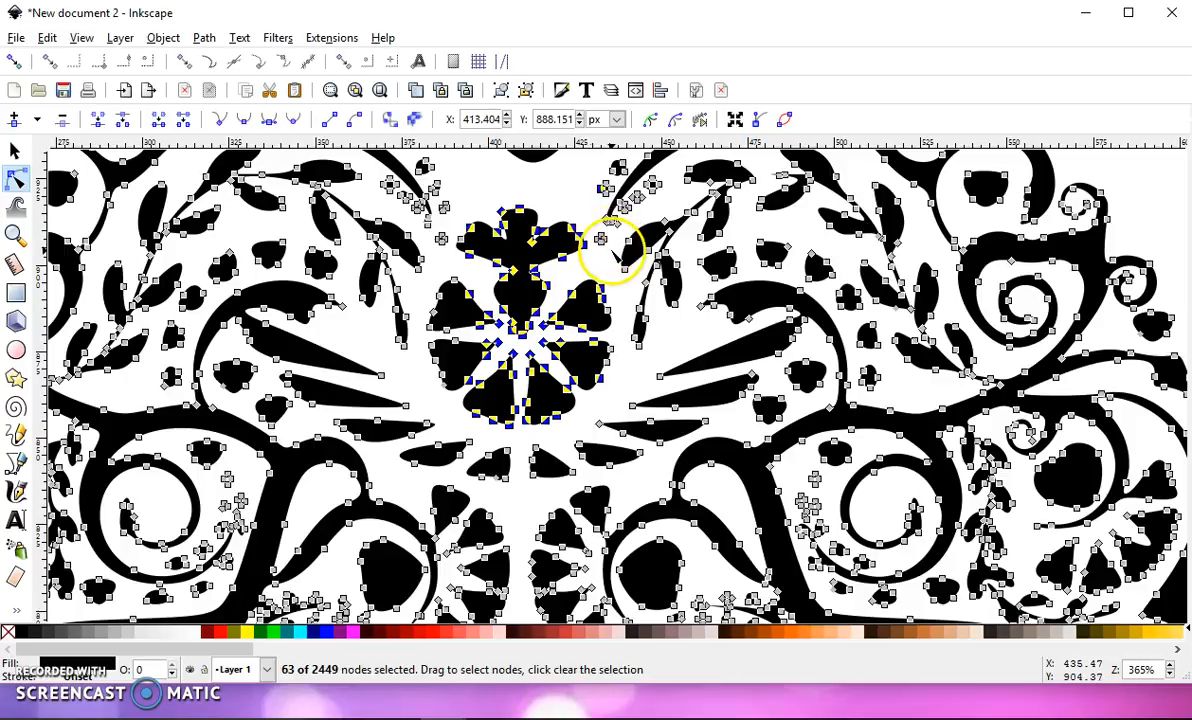
{"action": "scroll", "coordinate": [603, 252], "scroll_direction": "down", "scroll_amount": 1}
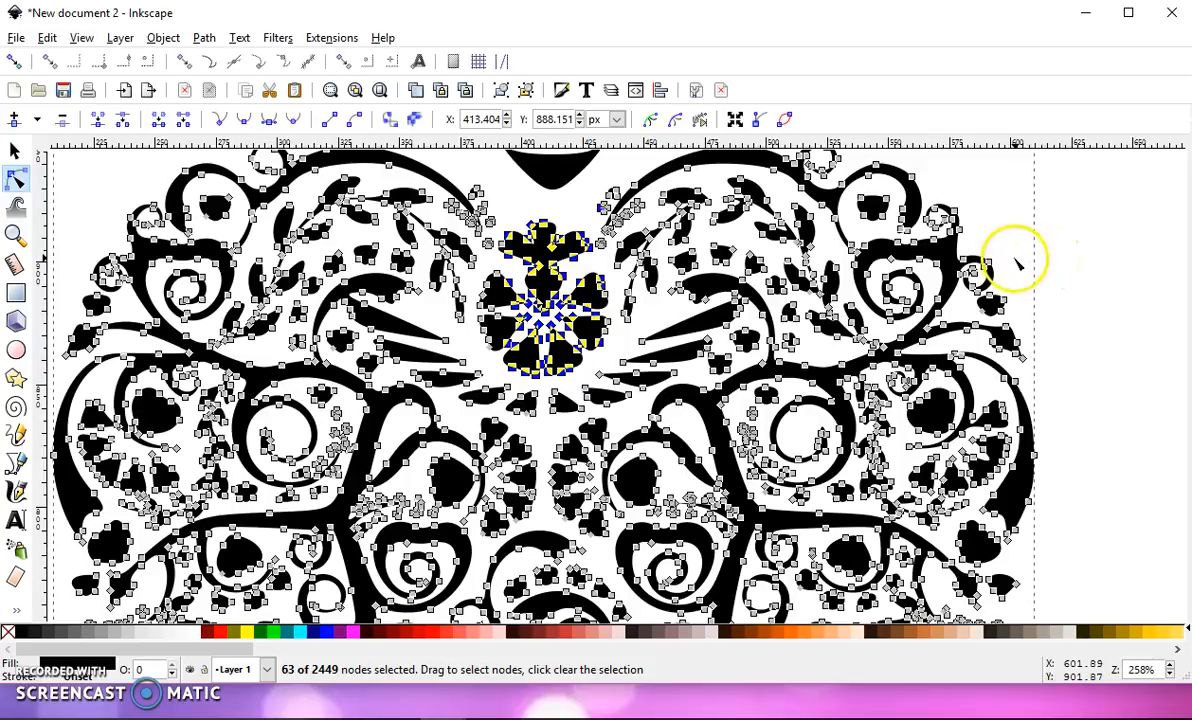
{"action": "left_click", "coordinate": [949, 231], "text": "shift"}
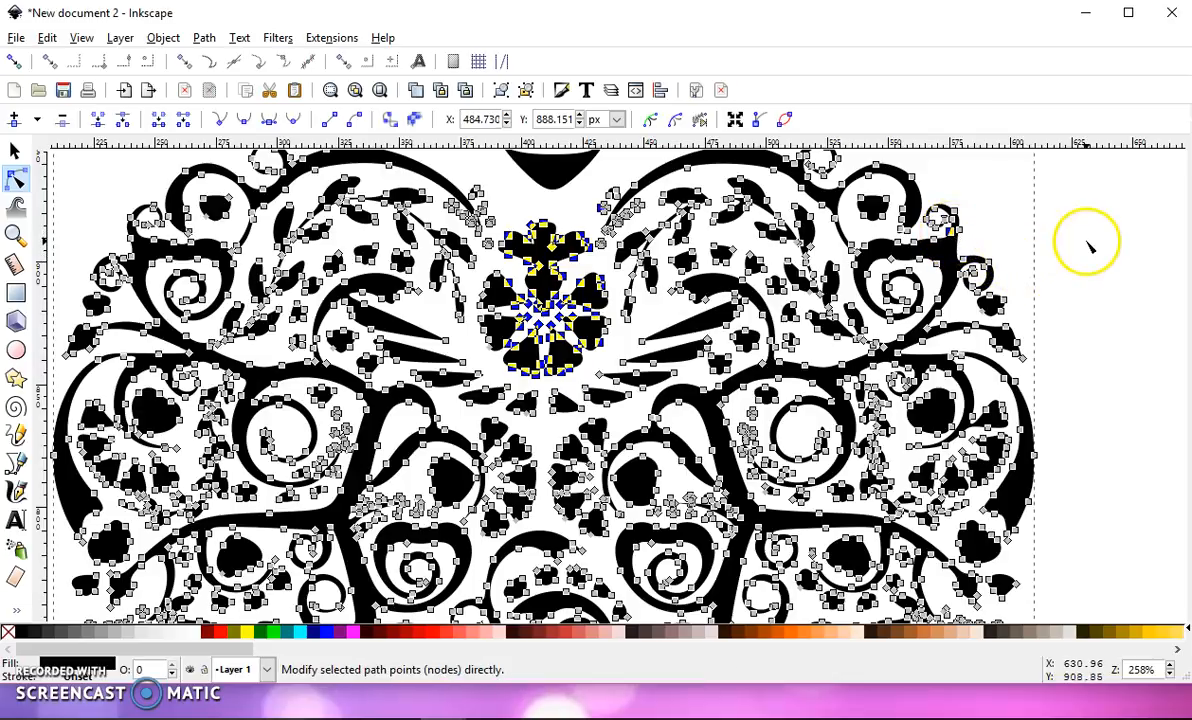
{"action": "left_click", "coordinate": [950, 232], "text": "shift"}
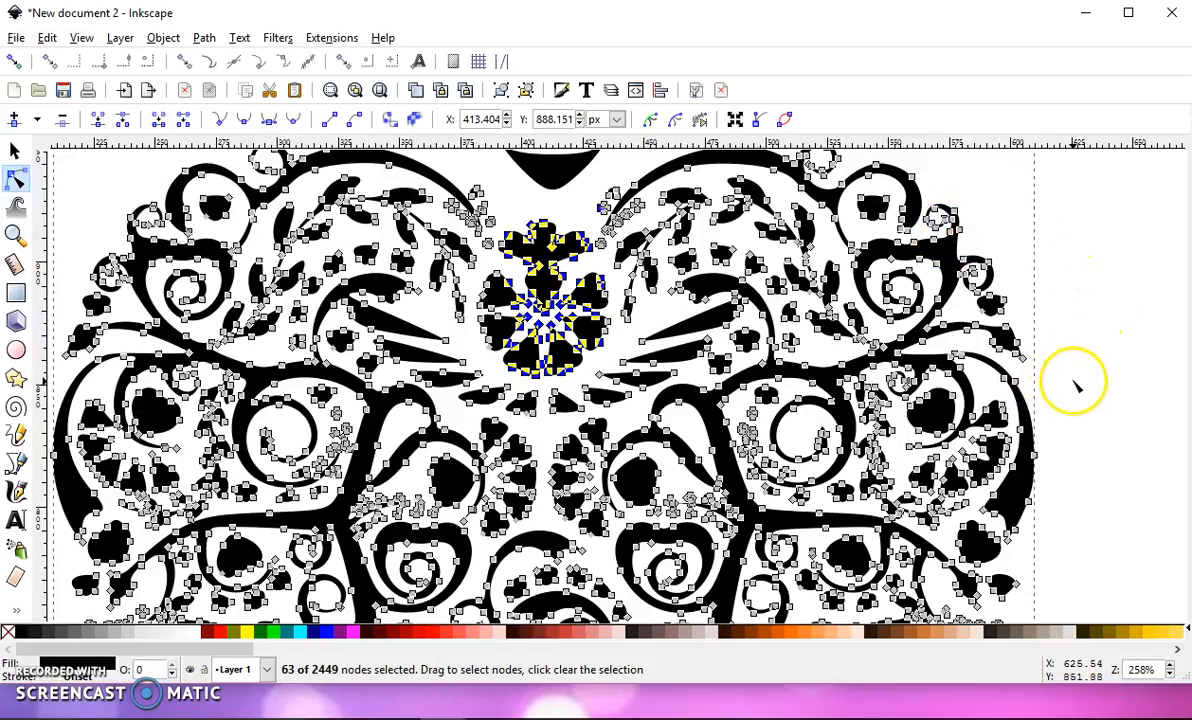
- Delete the flower motif's selected nodes and the leftover fragments on both sides below the heart's notch
{"action": "key", "text": "Delete"}
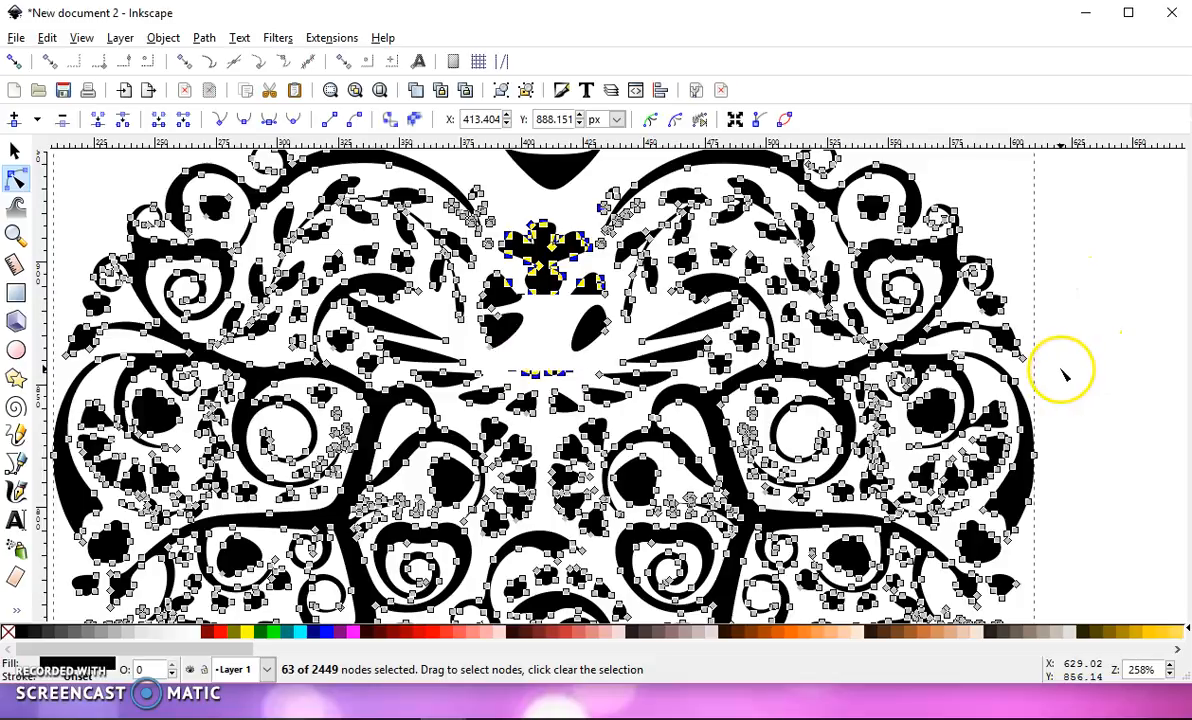
{"action": "scroll", "coordinate": [532, 300], "scroll_direction": "down", "scroll_amount": 2}
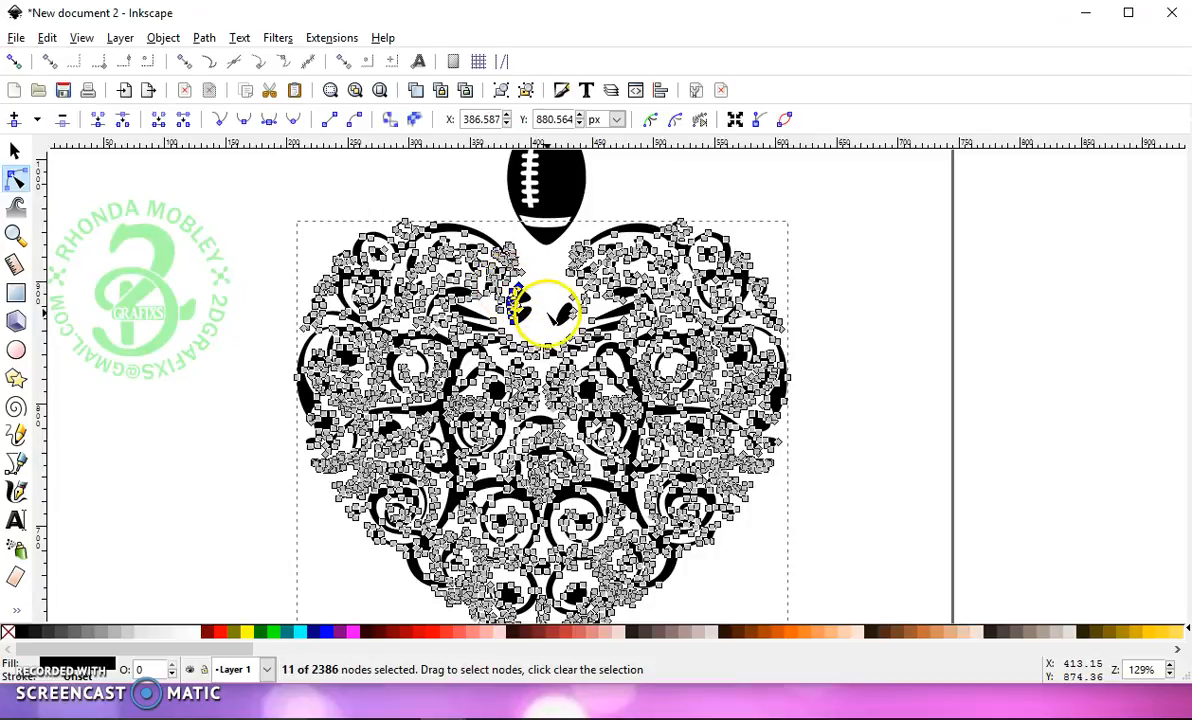
{"action": "key", "text": "Delete"}
{"action": "left_click_drag", "start_coordinate": [553, 290], "coordinate": [576, 325]}
{"action": "key", "text": "Delete"}
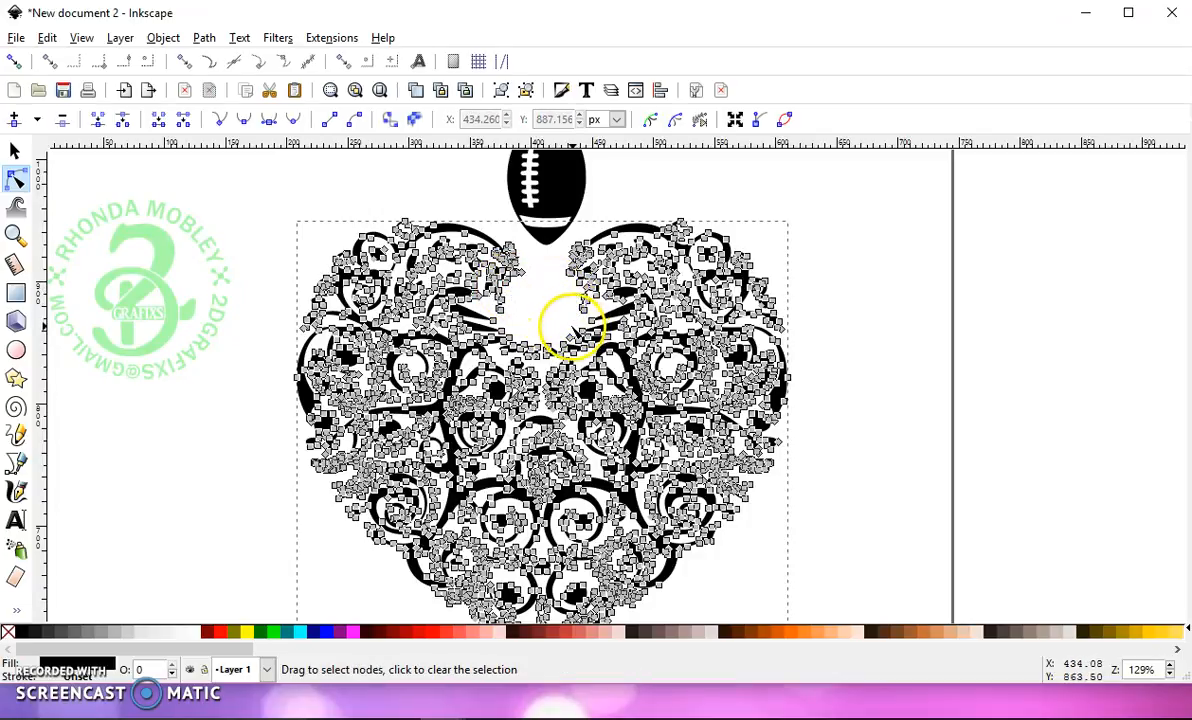
- Move the football down into the cleared gap at the heart's top centre
{"action": "left_click", "coordinate": [15, 178]}
{"action": "key", "text": "s"}
{"action": "left_click_drag", "start_coordinate": [552, 180], "coordinate": [566, 300]}
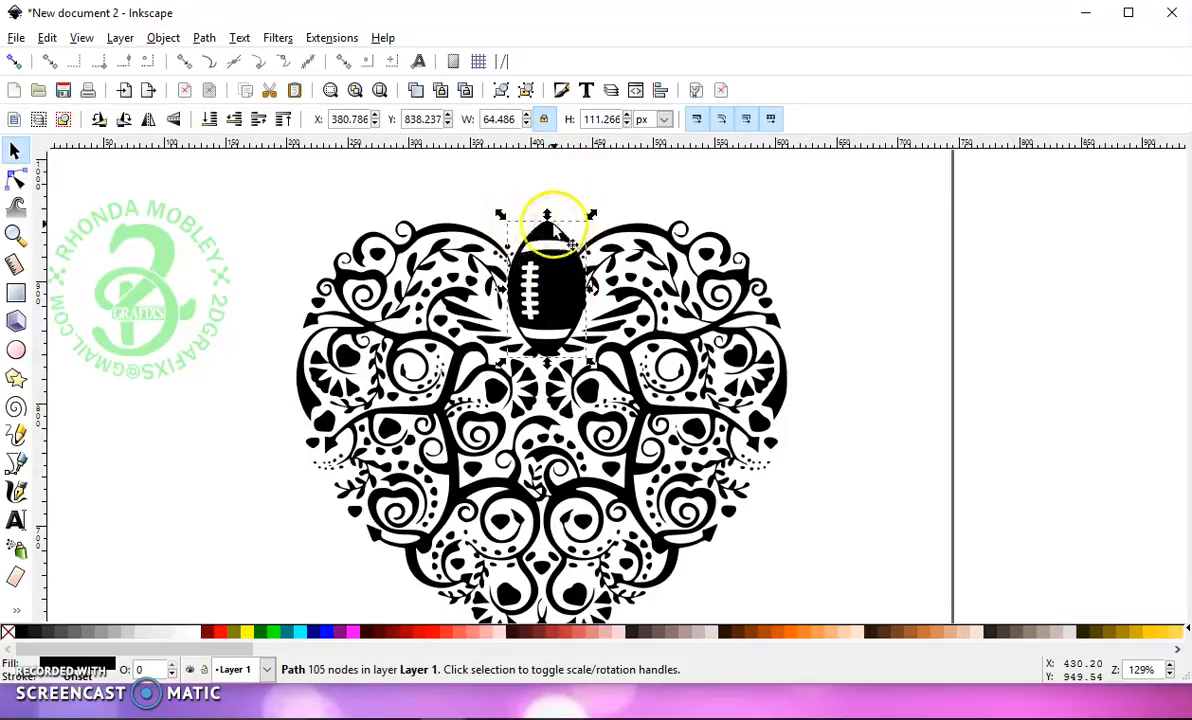
{"action": "left_click_drag", "start_coordinate": [548, 272], "coordinate": [549, 270]}
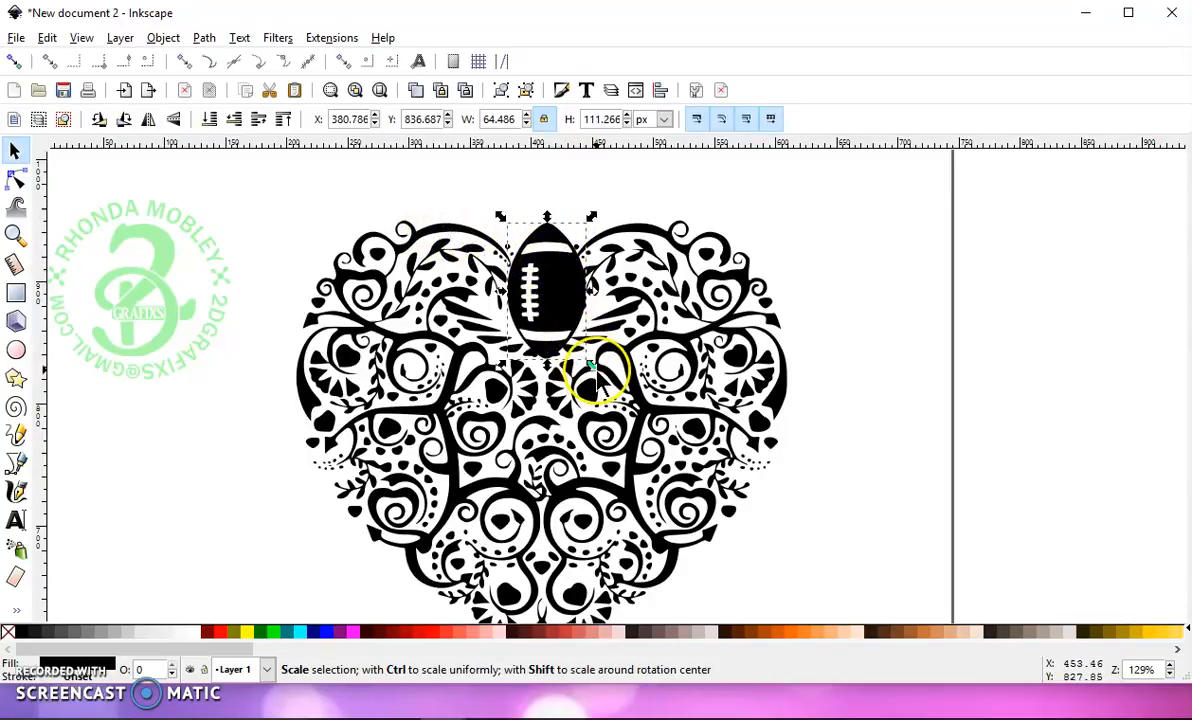
- Shrink the football to about 51 × 87 px and centre it in the gap between the heart's lobes
{"action": "left_click_drag", "start_coordinate": [591, 365], "coordinate": [565, 329]}
{"action": "mouse_move", "coordinate": [545, 266]}
{"action": "left_mouse_down"}
{"action": "mouse_move", "coordinate": [556, 293]}
{"action": "mouse_move", "coordinate": [555, 282]}
{"action": "left_mouse_up"}
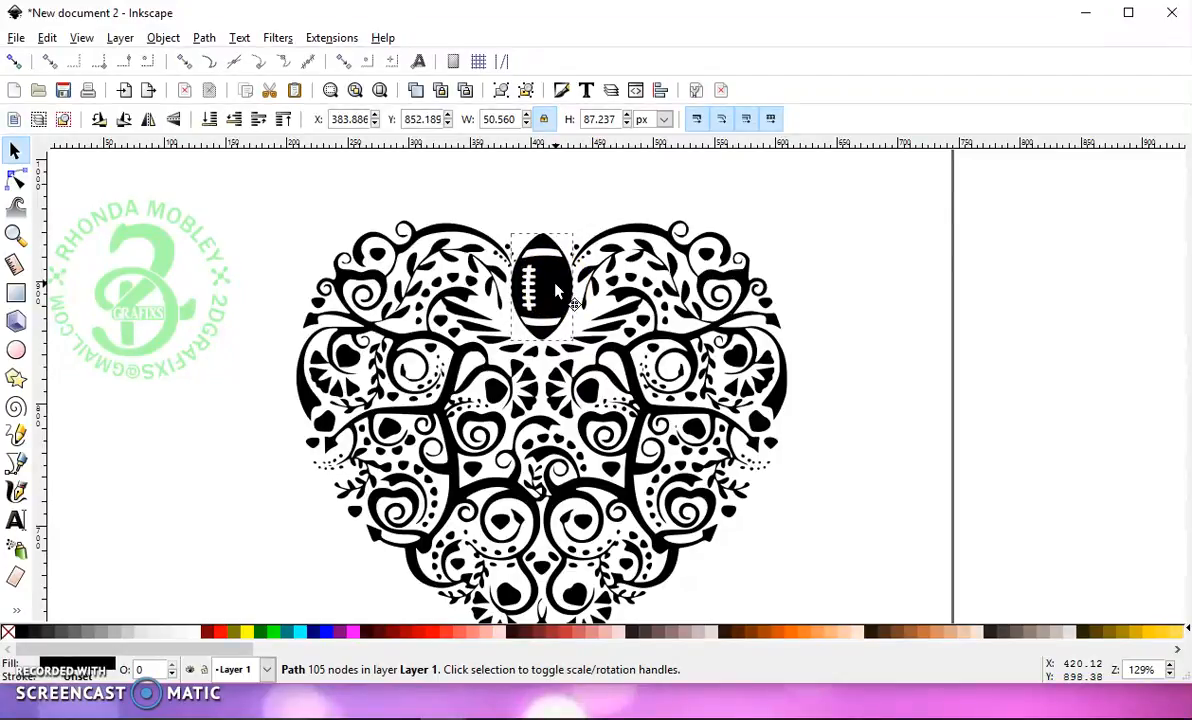
{"action": "left_click_drag", "start_coordinate": [556, 290], "coordinate": [557, 291]}
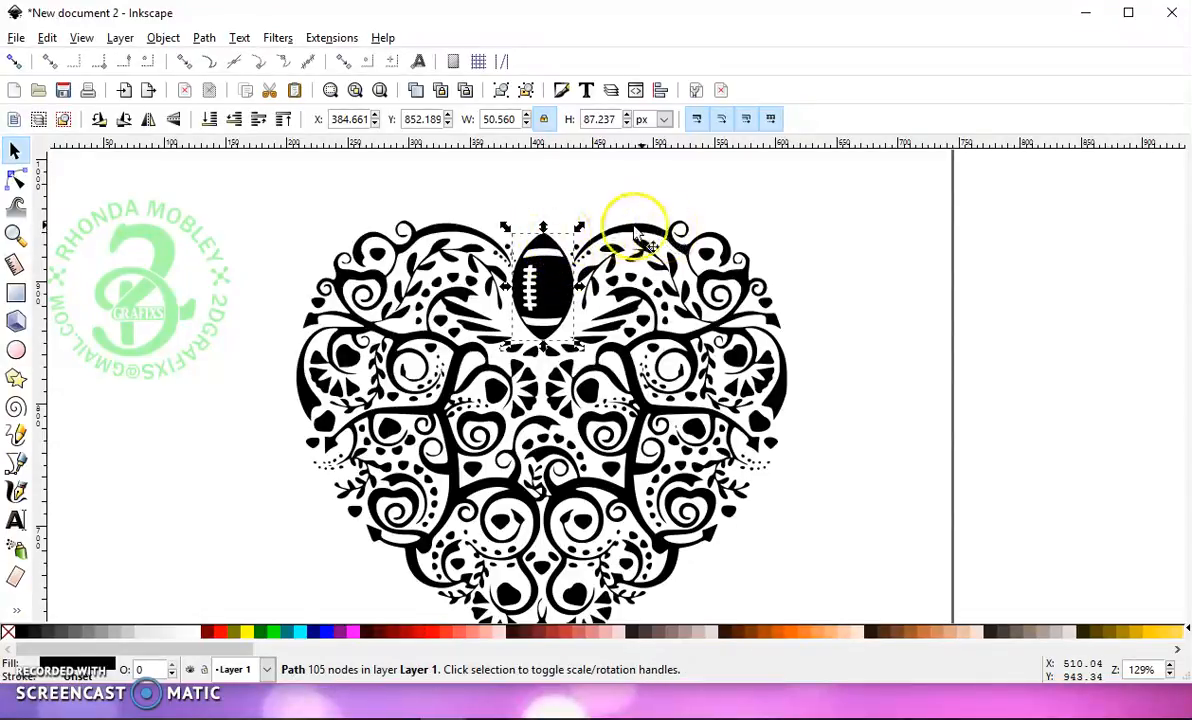
- Move the spare horizontal football up to the open area below the heart and break its path apart
{"action": "left_click", "coordinate": [843, 319]}
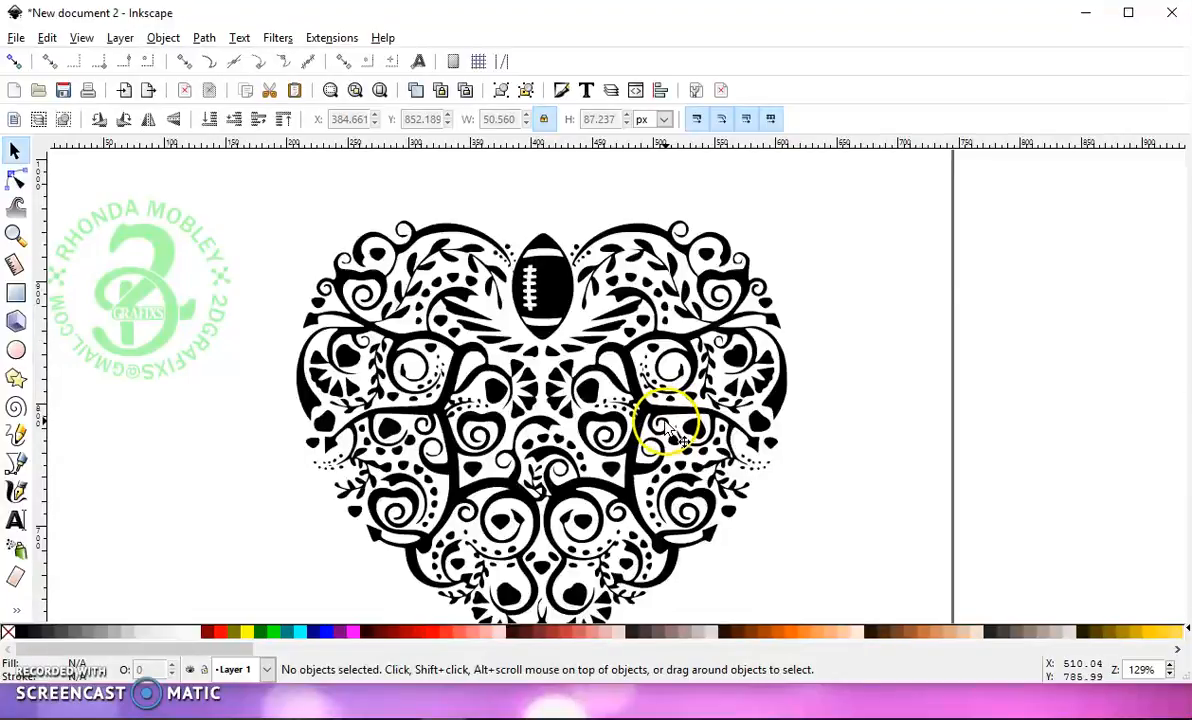
{"action": "scroll", "coordinate": [673, 400], "scroll_direction": "down", "scroll_amount": 3}
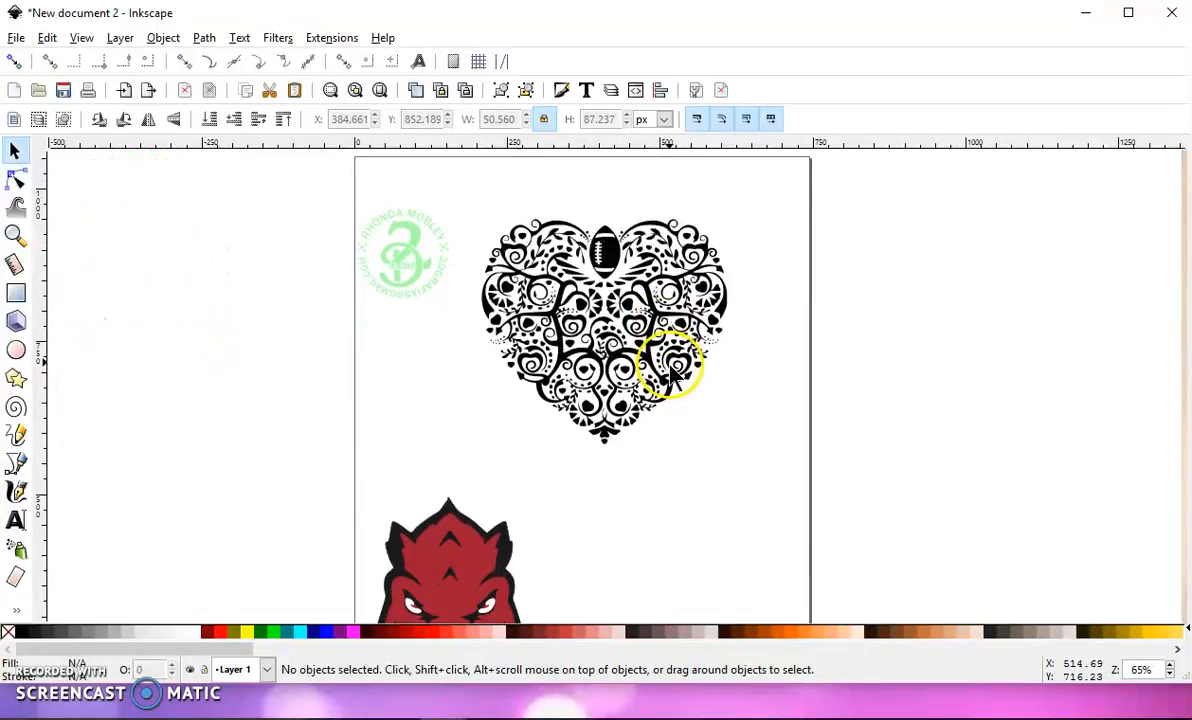
{"action": "scroll", "coordinate": [672, 372], "scroll_direction": "down", "scroll_amount": 2}
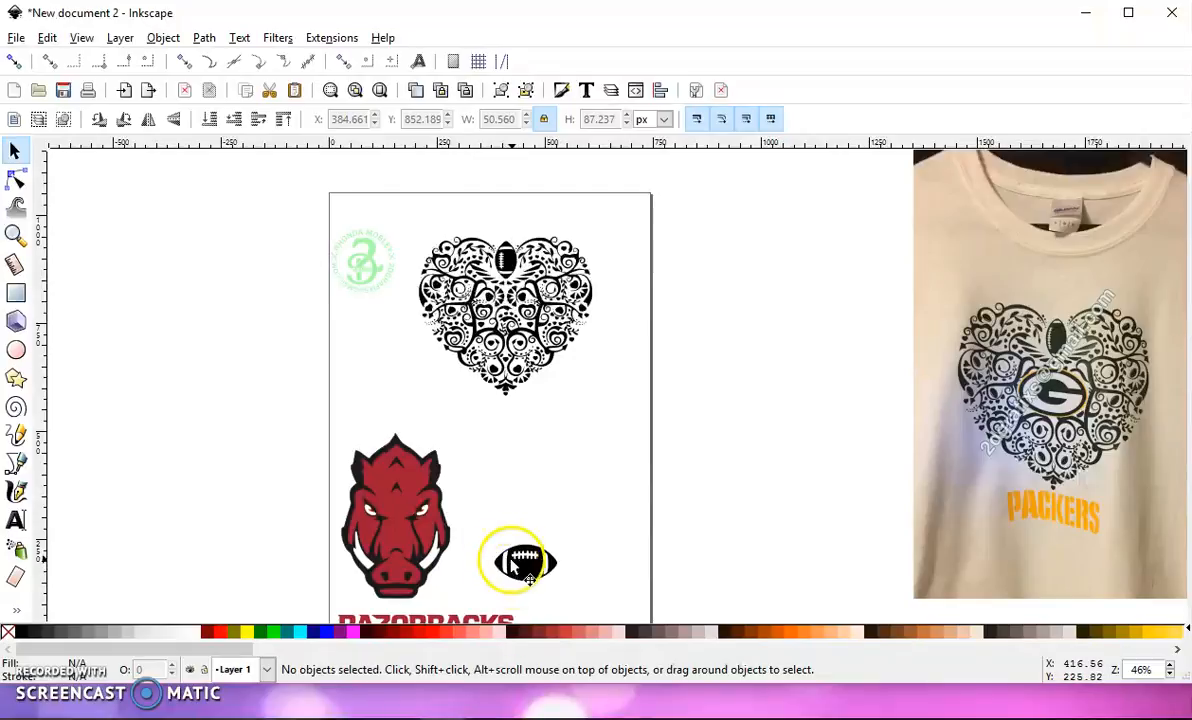
{"action": "left_click_drag", "start_coordinate": [522, 562], "coordinate": [569, 467]}
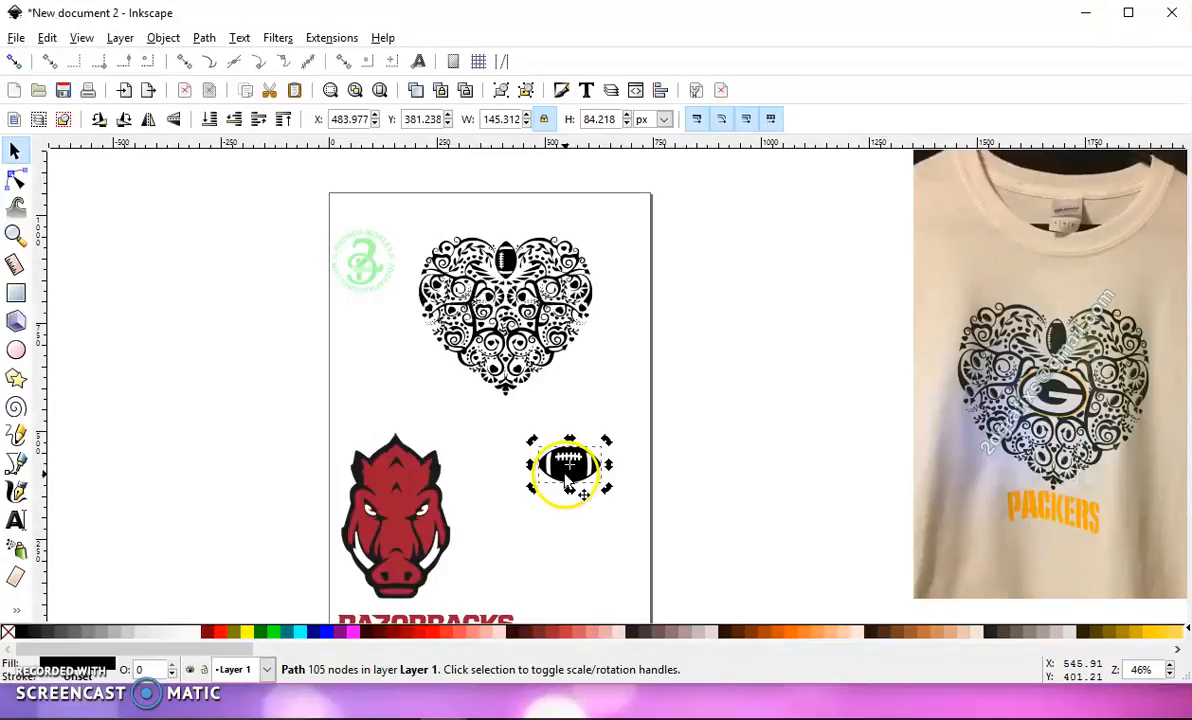
{"action": "left_click", "coordinate": [204, 38]}
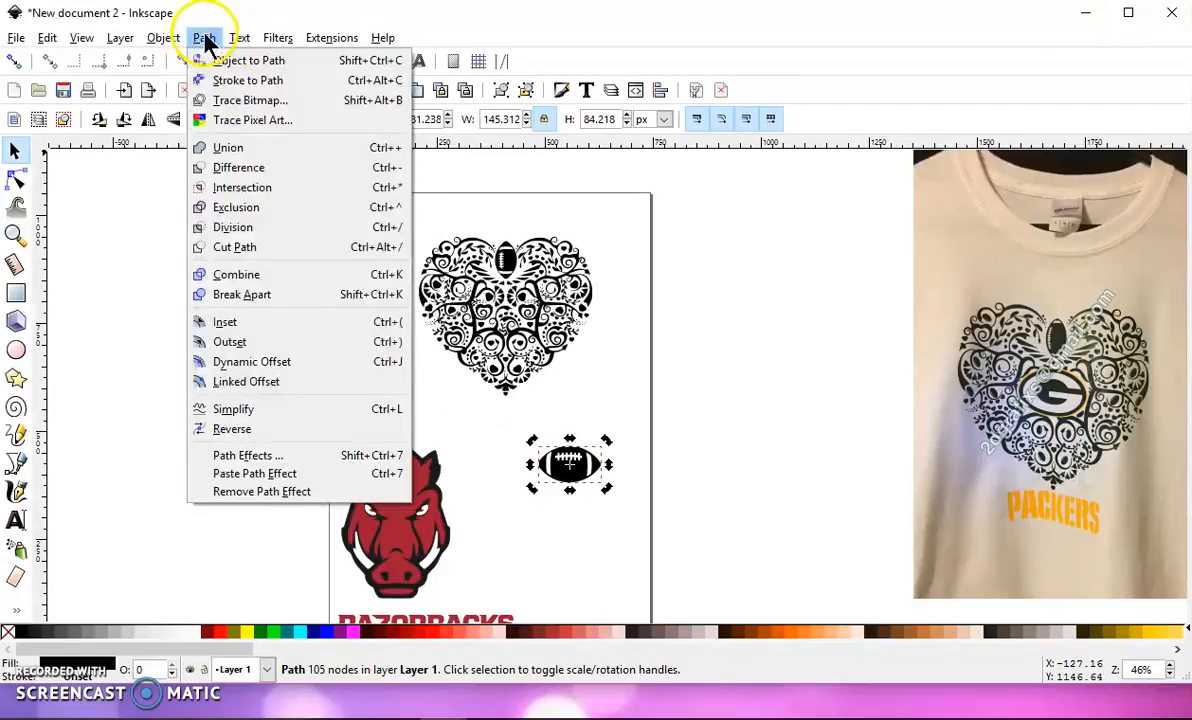
{"action": "left_click", "coordinate": [310, 295]}
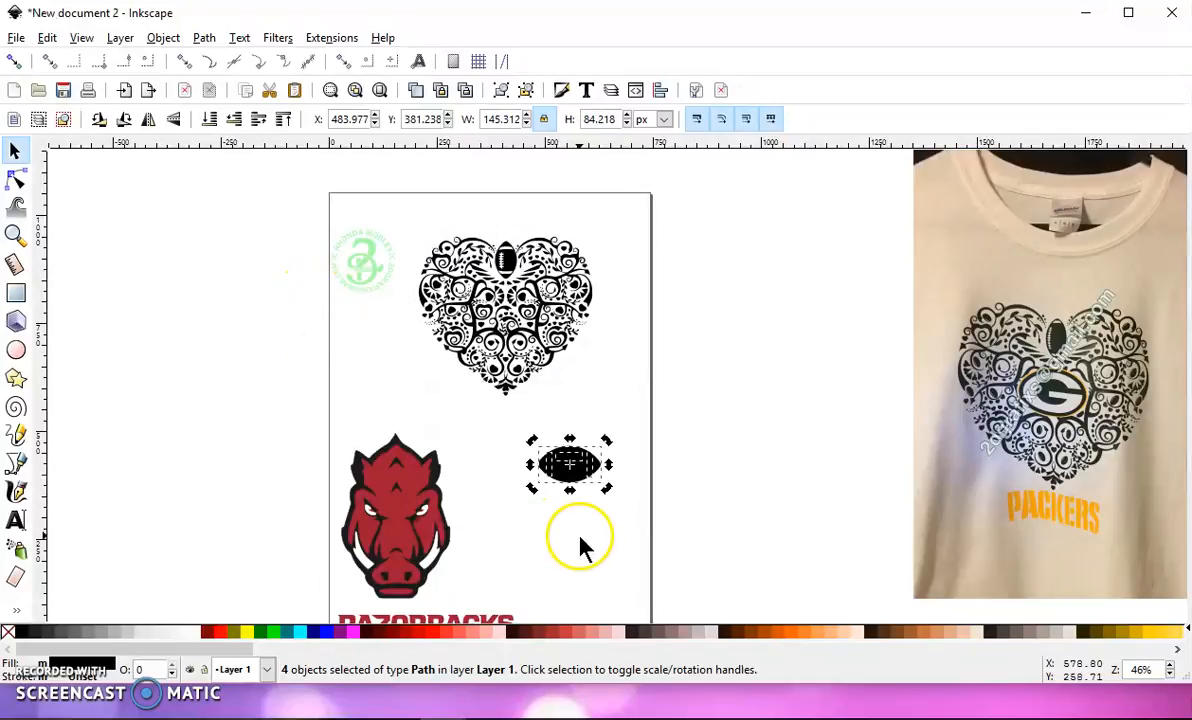
{"action": "left_click", "coordinate": [63, 119]}
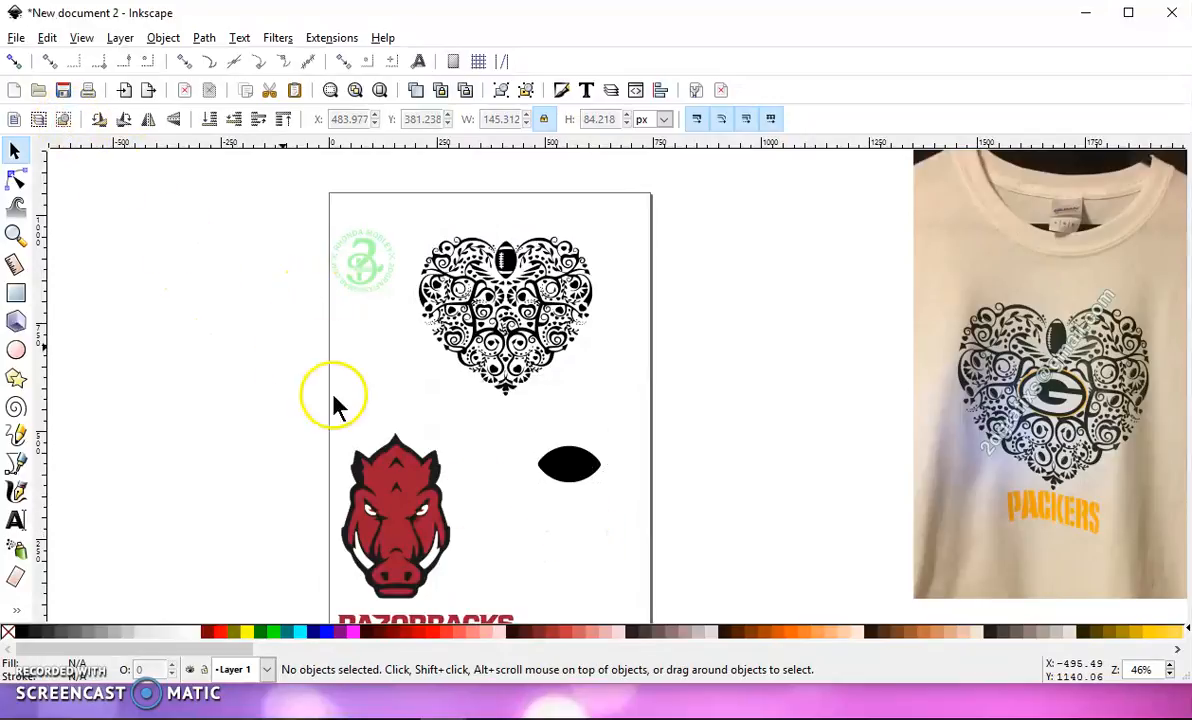
- Subtract the laces from the spare football's solid body with a Difference operation
{"action": "left_click", "coordinate": [569, 458]}
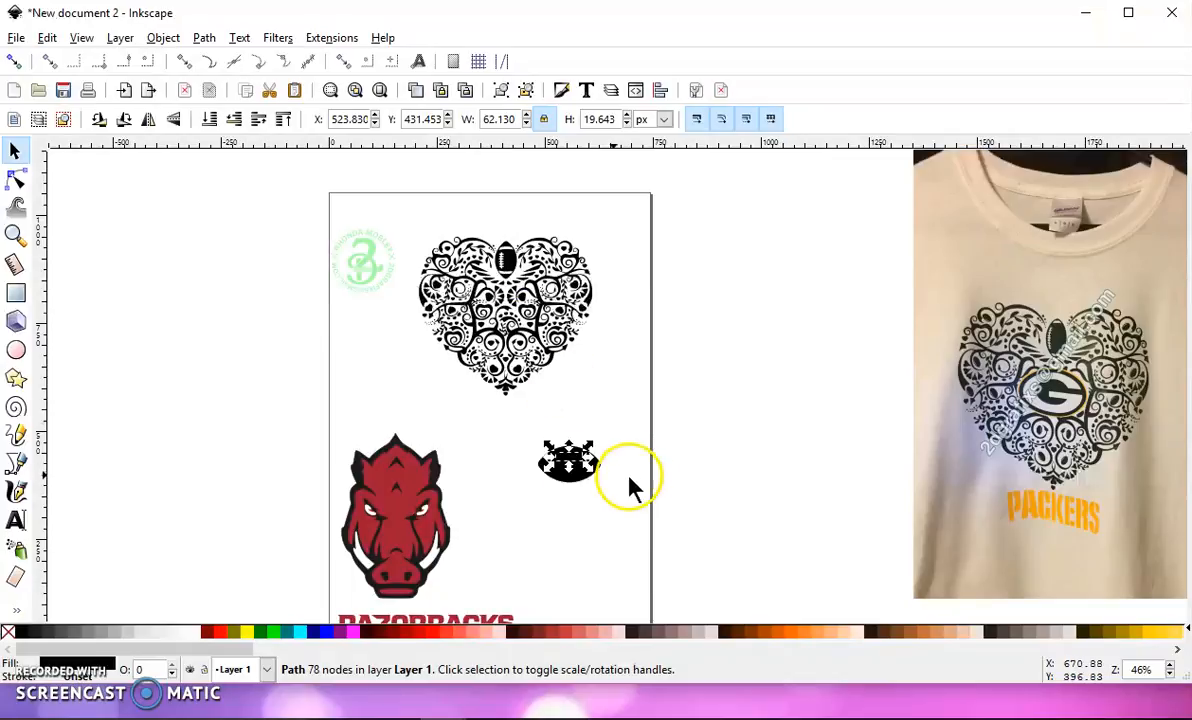
{"action": "key", "text": "shift"}
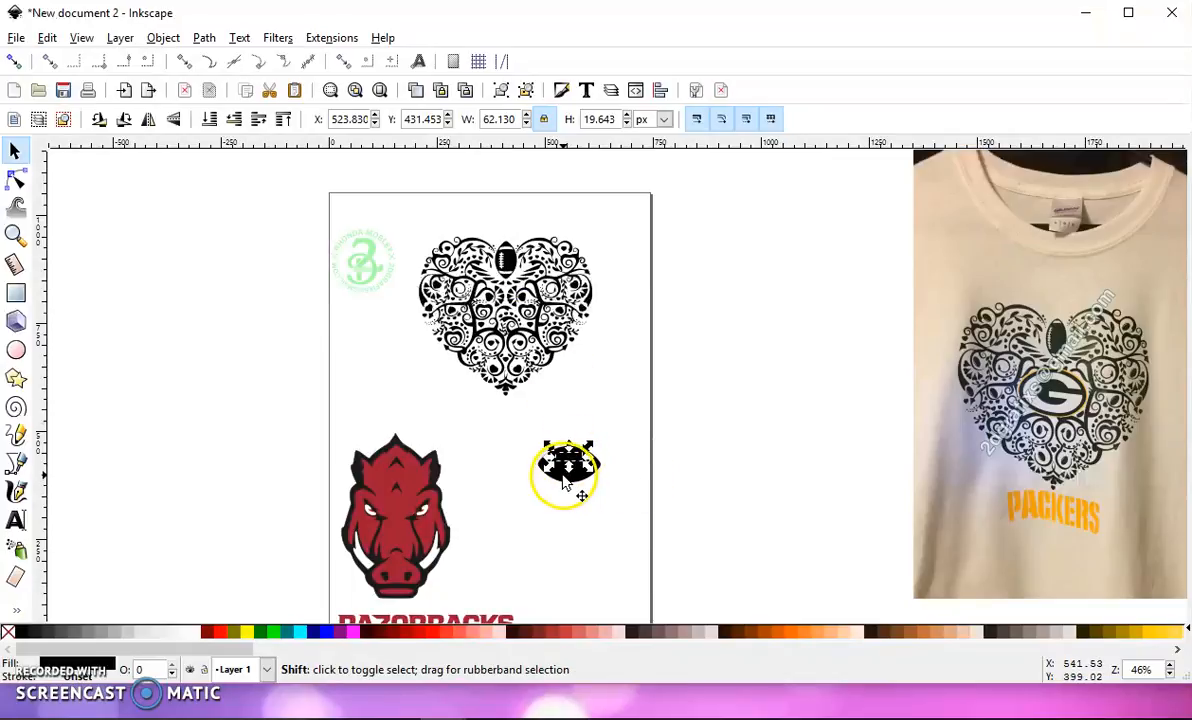
{"action": "left_click", "coordinate": [563, 481], "text": "shift"}
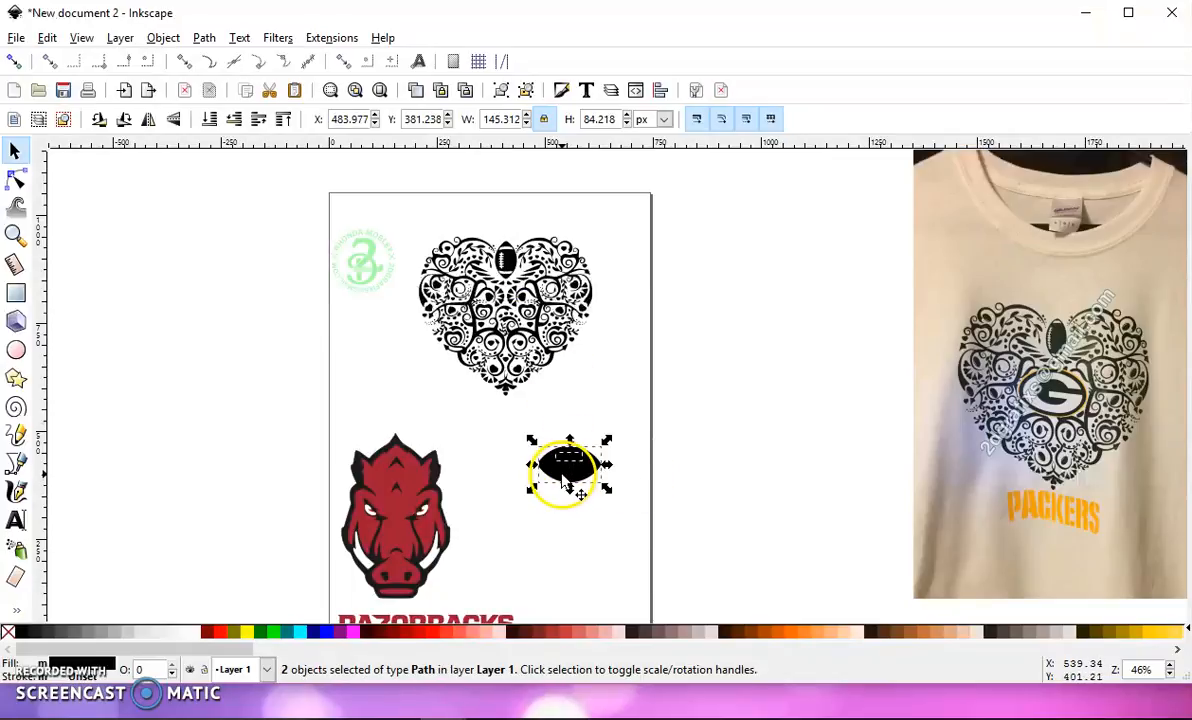
{"action": "left_click", "coordinate": [204, 40]}
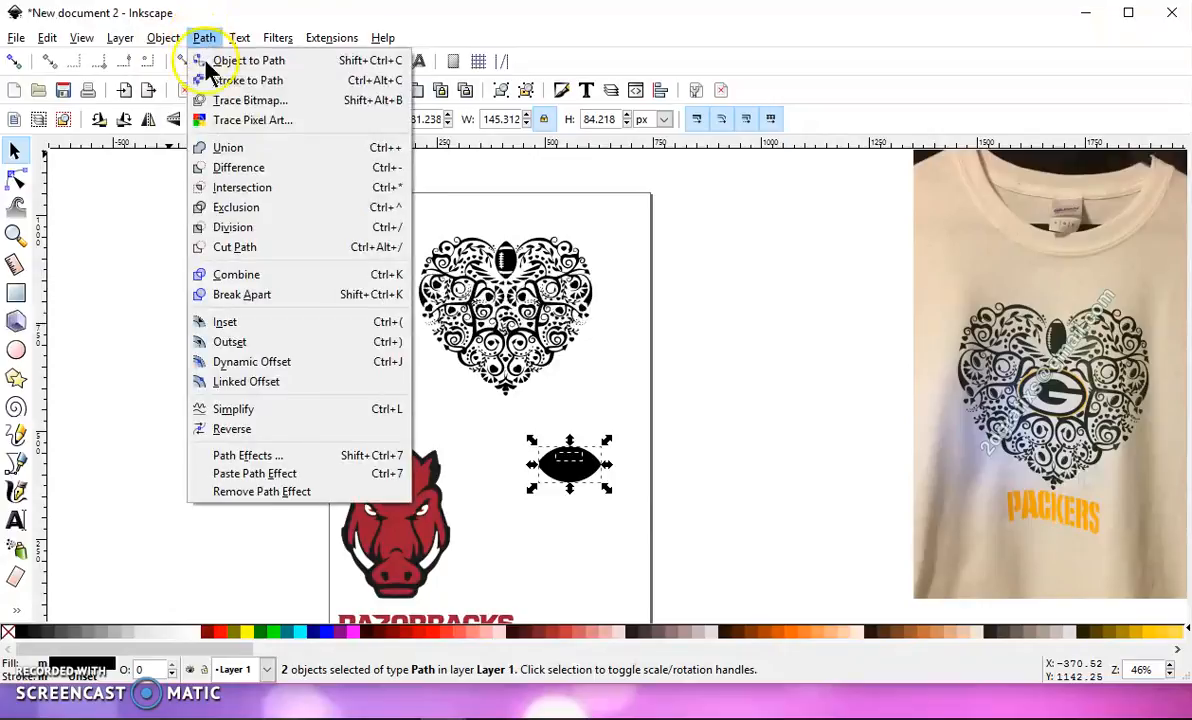
{"action": "left_click", "coordinate": [234, 167]}
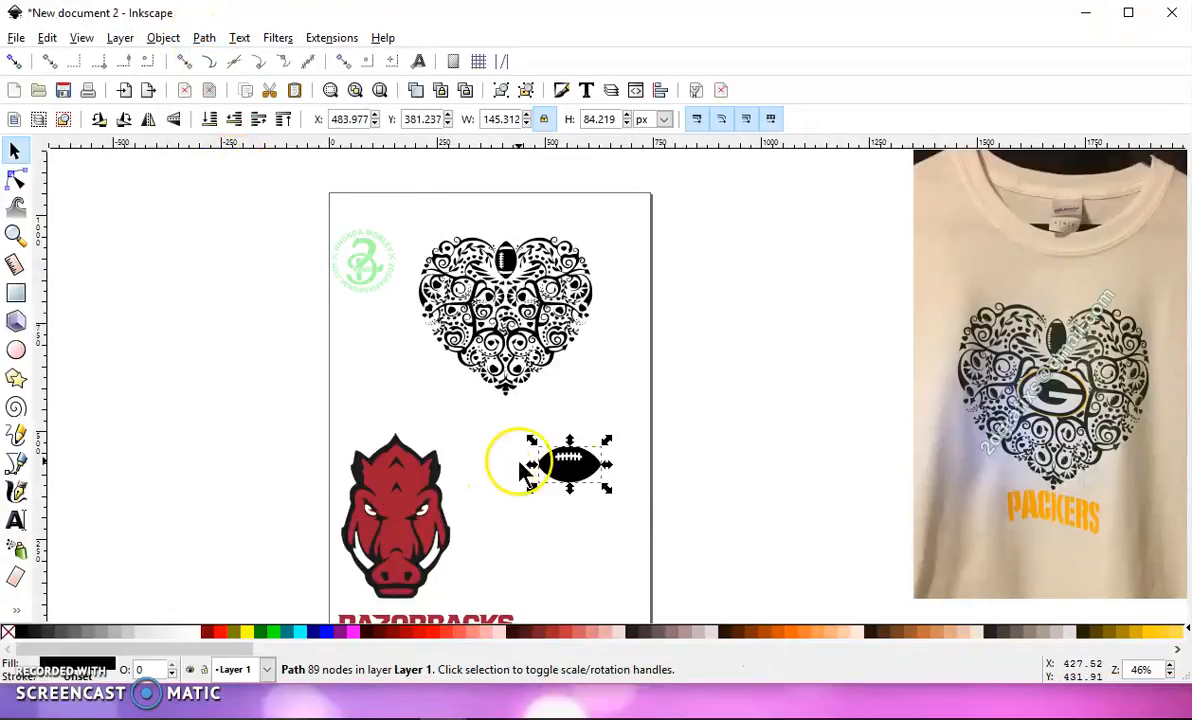
- Select the spare football's body and both end stripe pieces and merge them with Union
{"action": "left_click", "coordinate": [574, 464]}
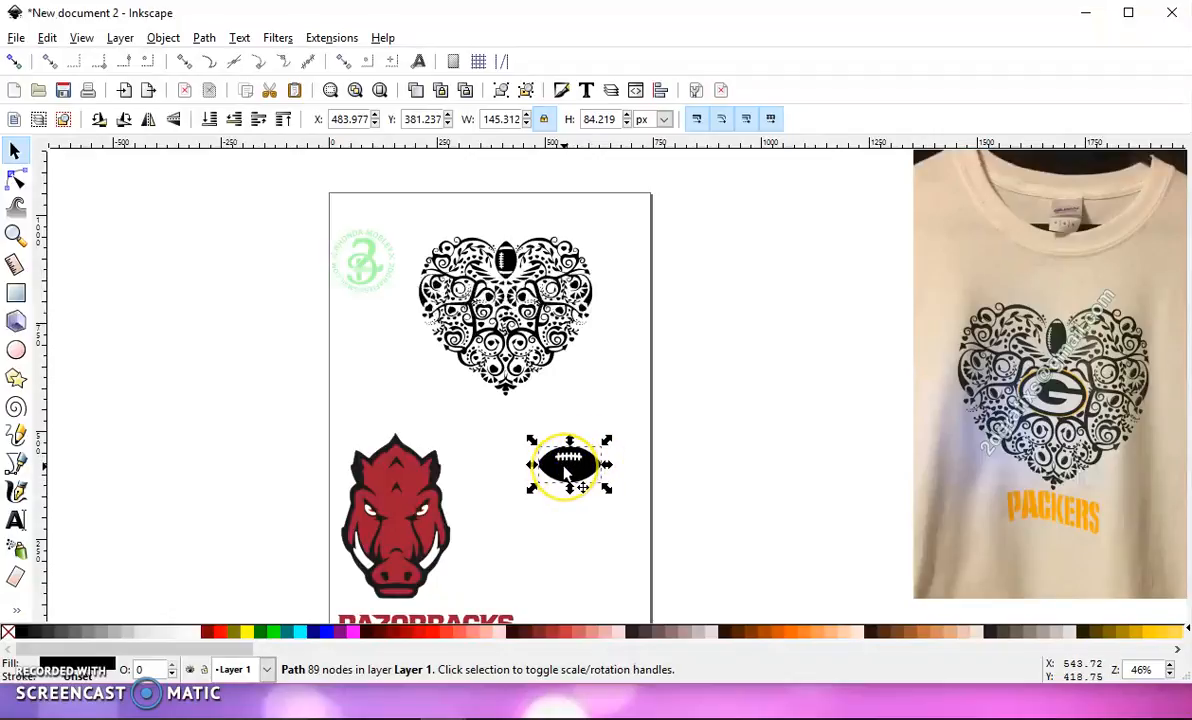
{"action": "left_click", "coordinate": [505, 272]}
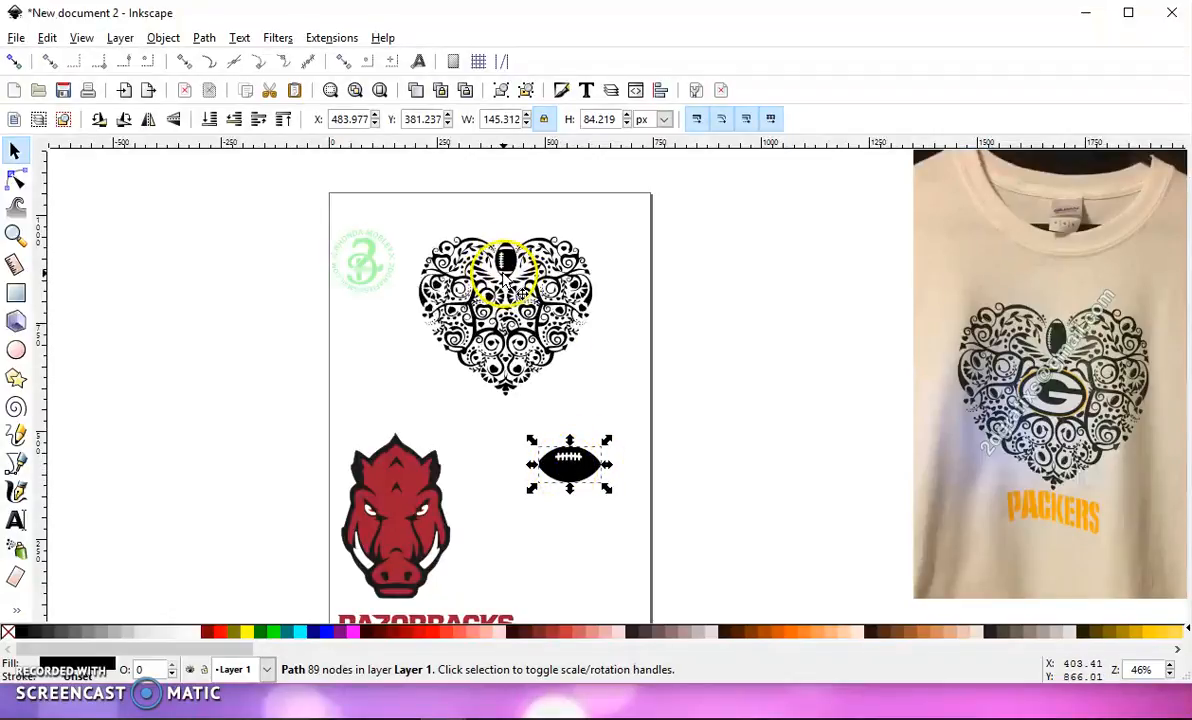
{"action": "left_click", "coordinate": [576, 484]}
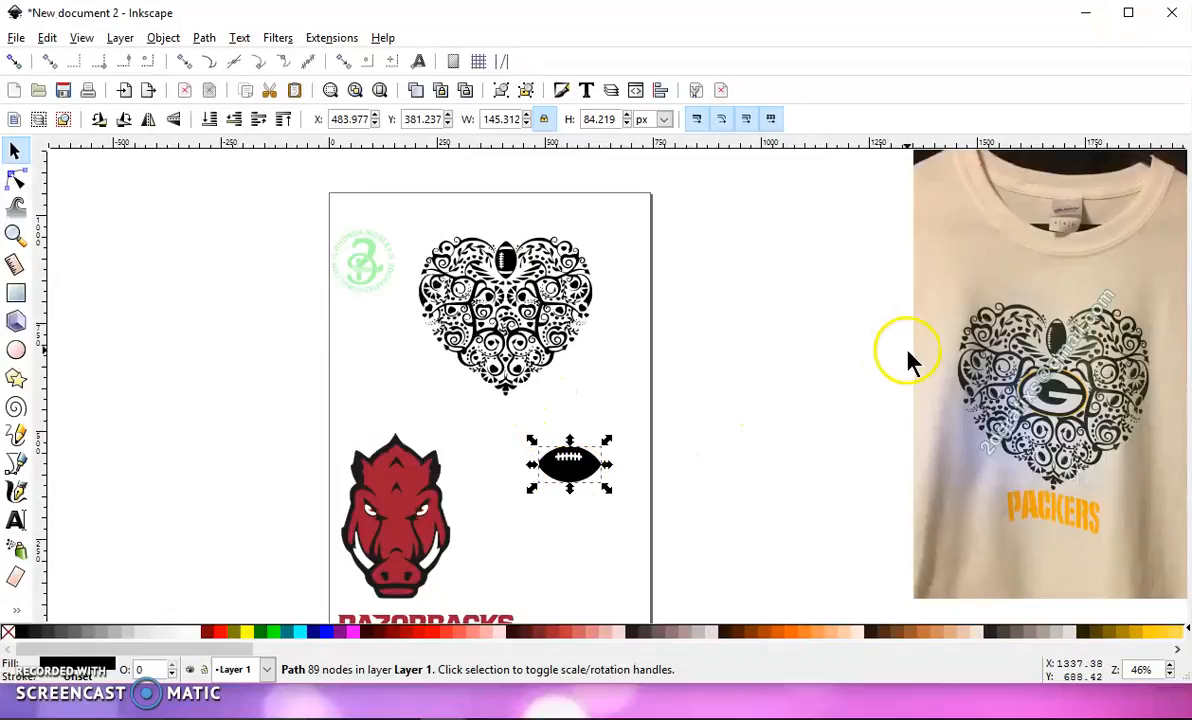
{"action": "left_click", "coordinate": [591, 469]}
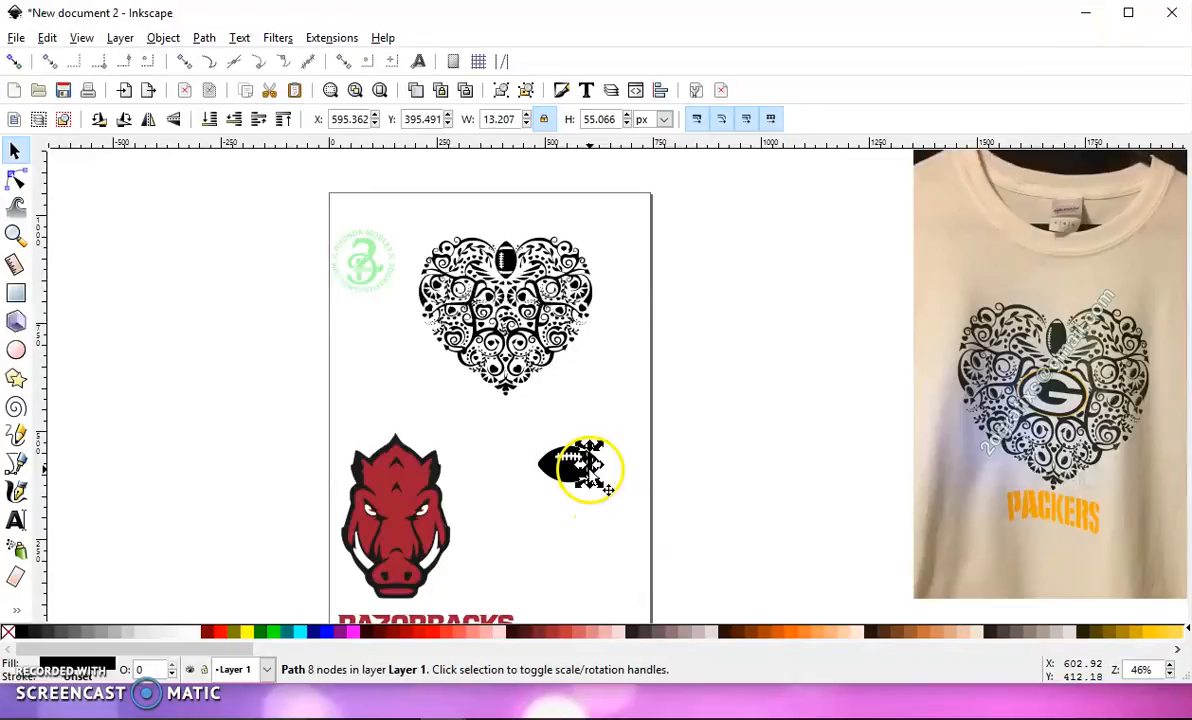
{"action": "left_click", "coordinate": [550, 467]}
{"action": "left_click_drag", "start_coordinate": [630, 535], "coordinate": [505, 428]}
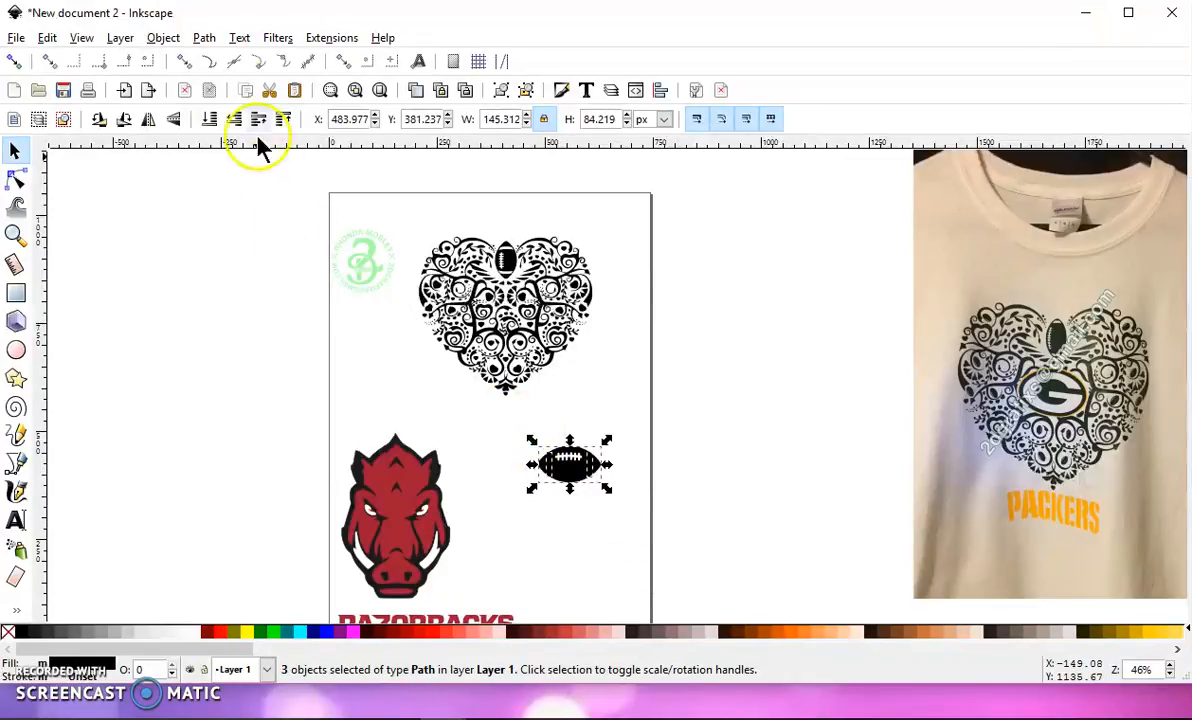
{"action": "left_click", "coordinate": [205, 40]}
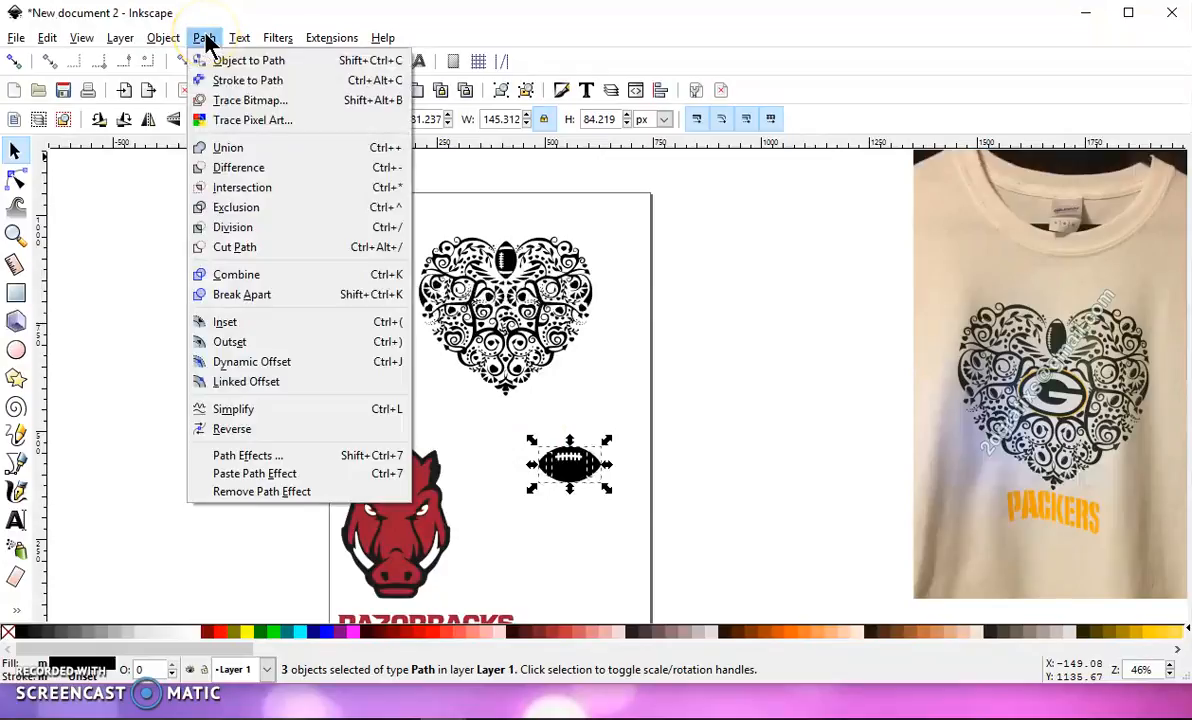
{"action": "left_click", "coordinate": [234, 147]}
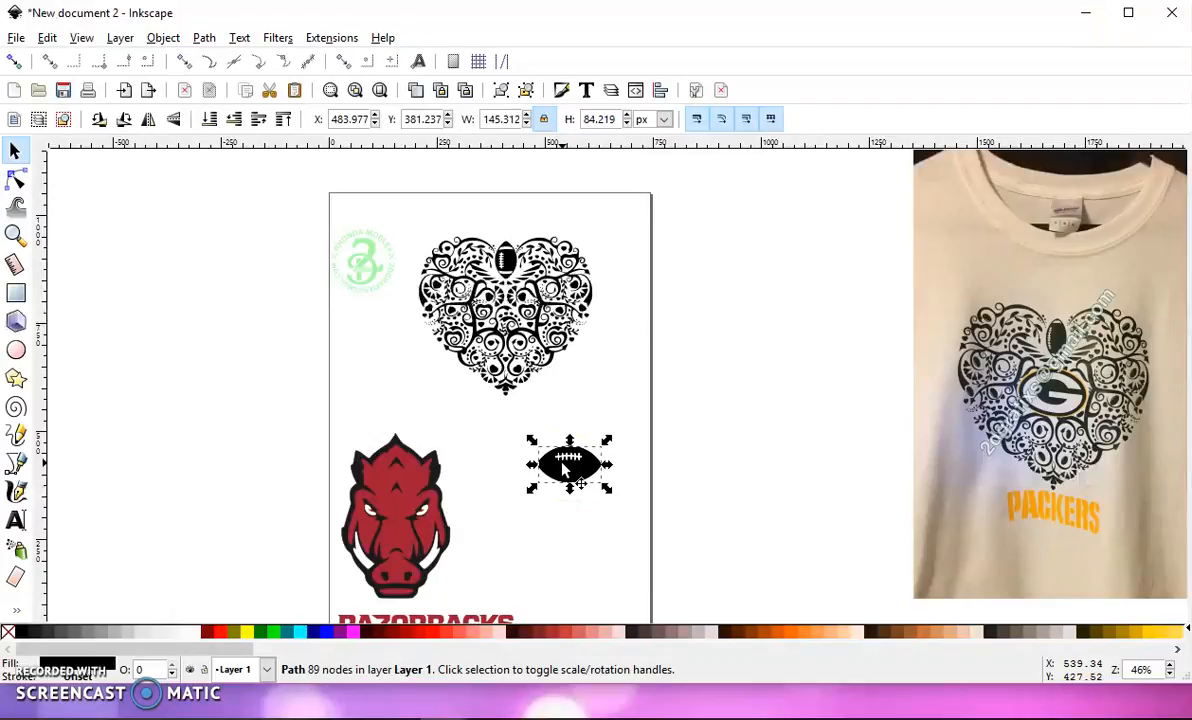
- Shrink the merged football to about 26 × 15 px and place it just outside the heart's upper right lobe
{"action": "left_click_drag", "start_coordinate": [620, 503], "coordinate": [516, 428]}
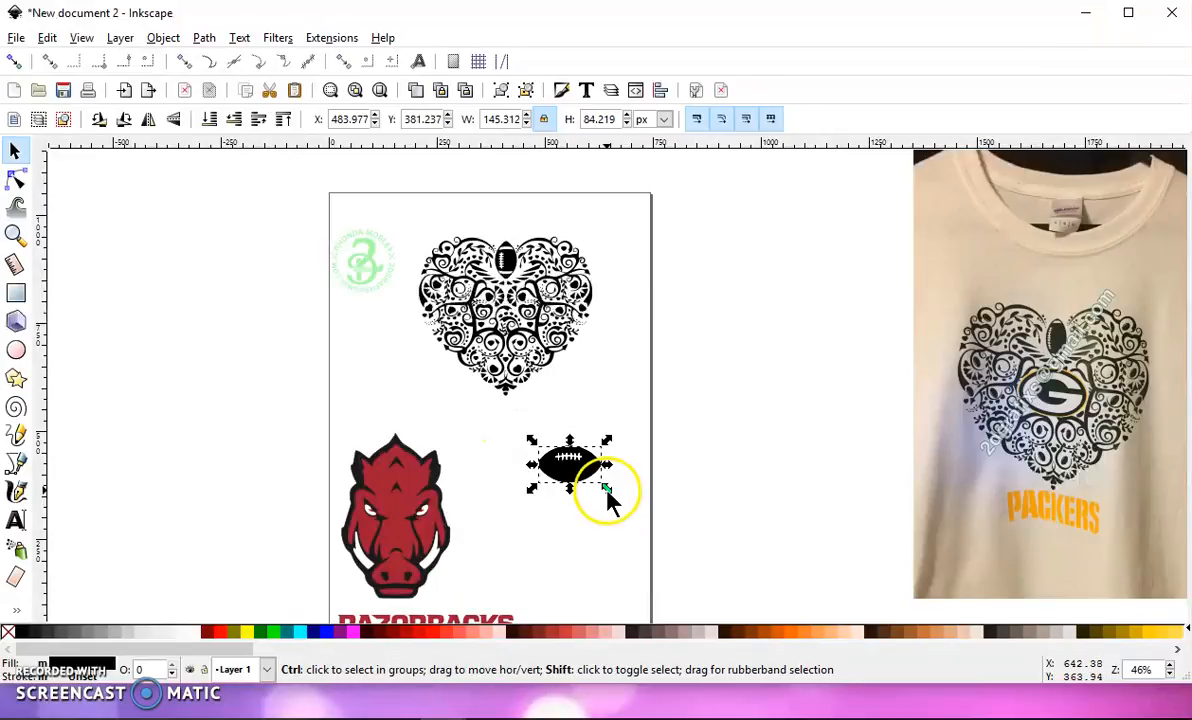
{"action": "left_click_drag", "start_coordinate": [607, 491], "coordinate": [601, 247]}
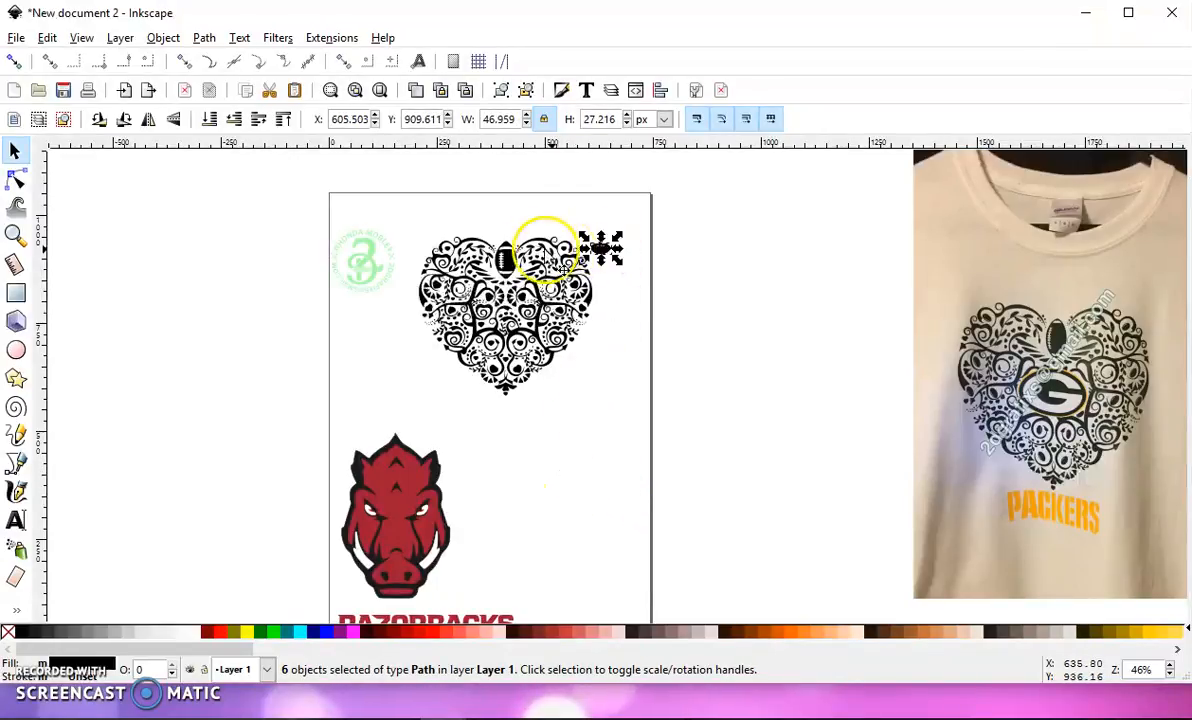
{"action": "scroll", "coordinate": [487, 253], "scroll_direction": "up", "scroll_amount": 3}
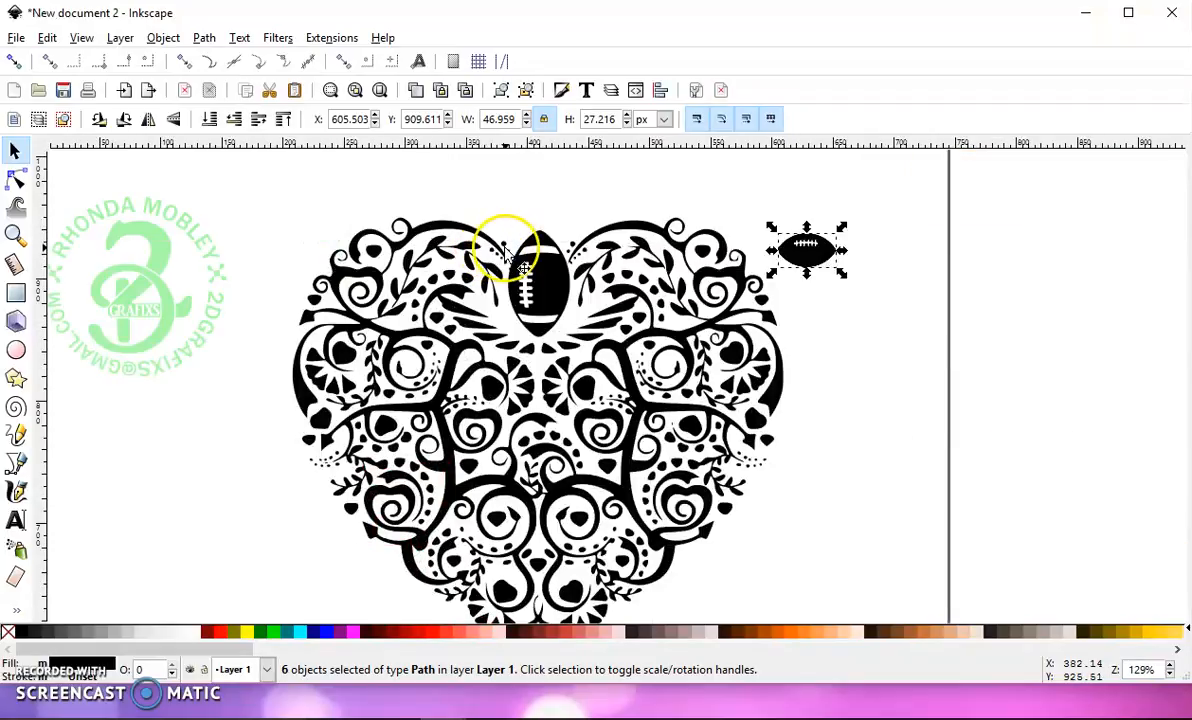
{"action": "left_click_drag", "start_coordinate": [843, 270], "coordinate": [836, 280]}
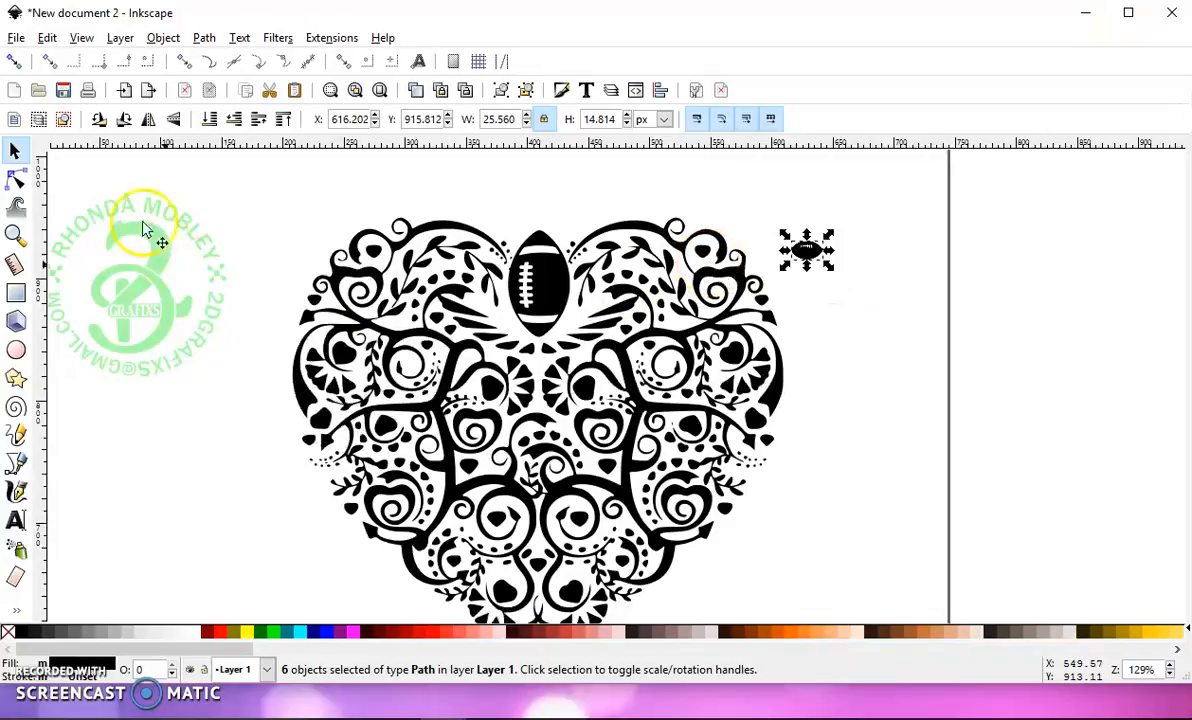
- Delete the nodes of the small solid heart inside the curl at the ornate heart's upper right
{"action": "left_click", "coordinate": [16, 181]}
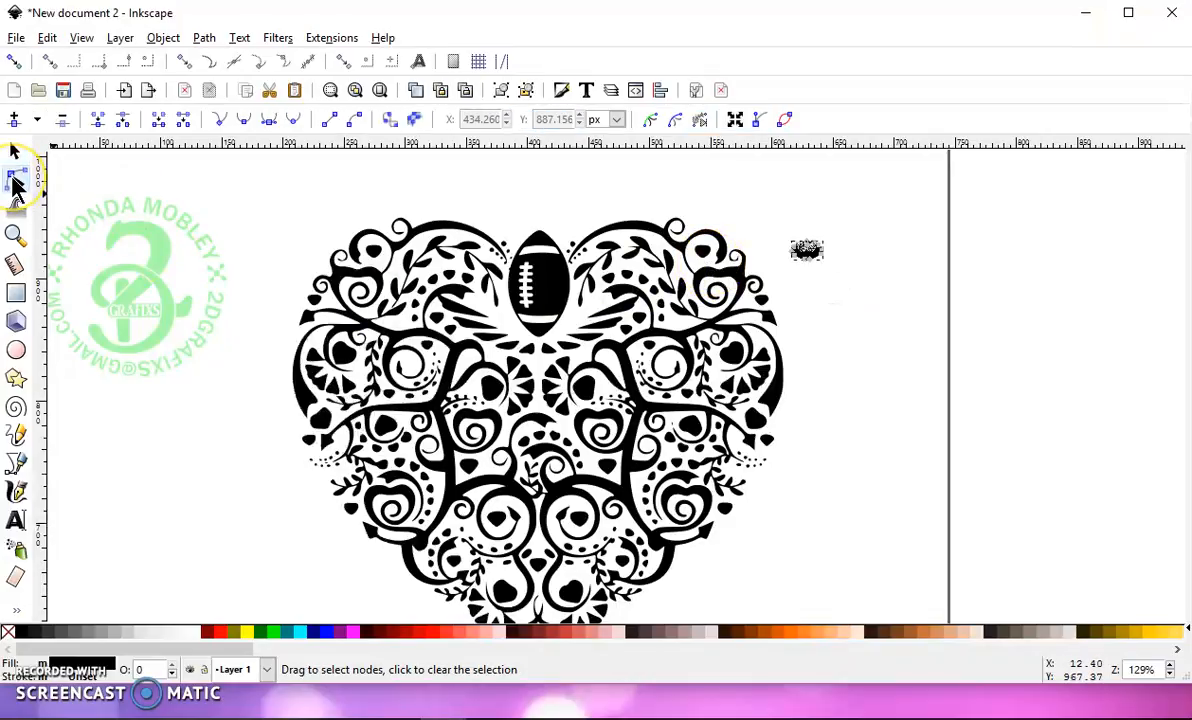
{"action": "left_click", "coordinate": [706, 252]}
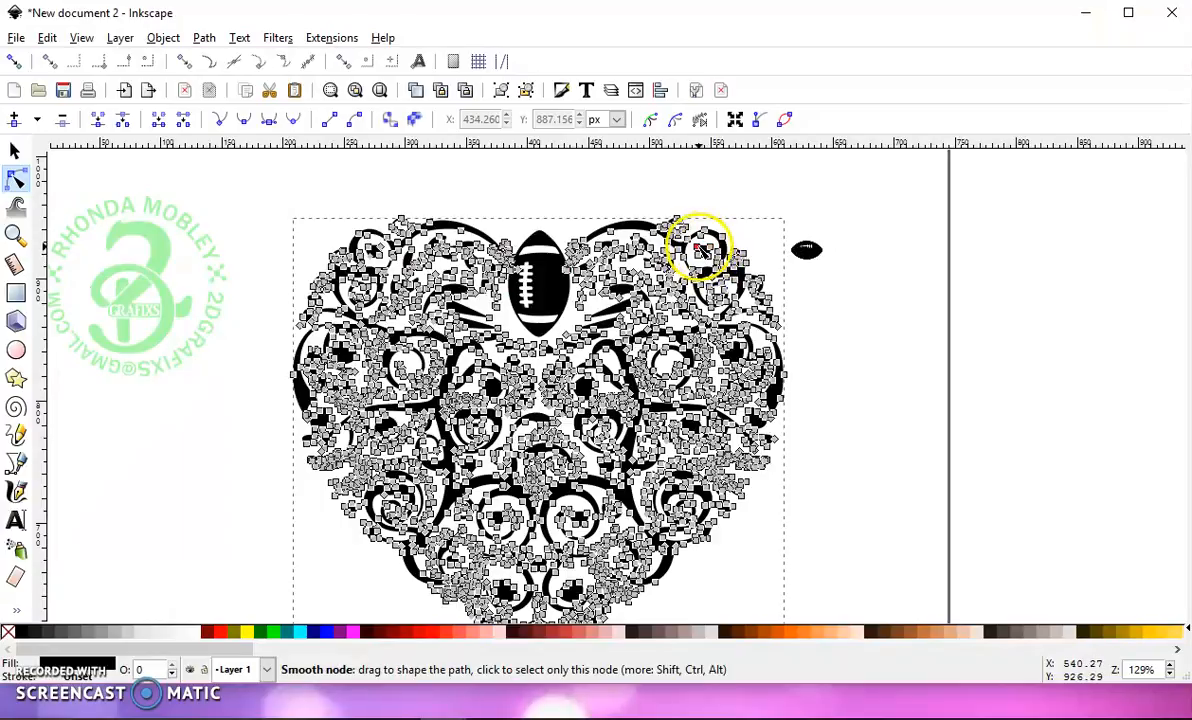
{"action": "left_click", "coordinate": [697, 247]}
{"action": "left_click", "coordinate": [710, 248], "text": "shift"}
{"action": "left_click", "coordinate": [710, 256], "text": "shift"}
{"action": "left_click", "coordinate": [705, 252], "text": "shift"}
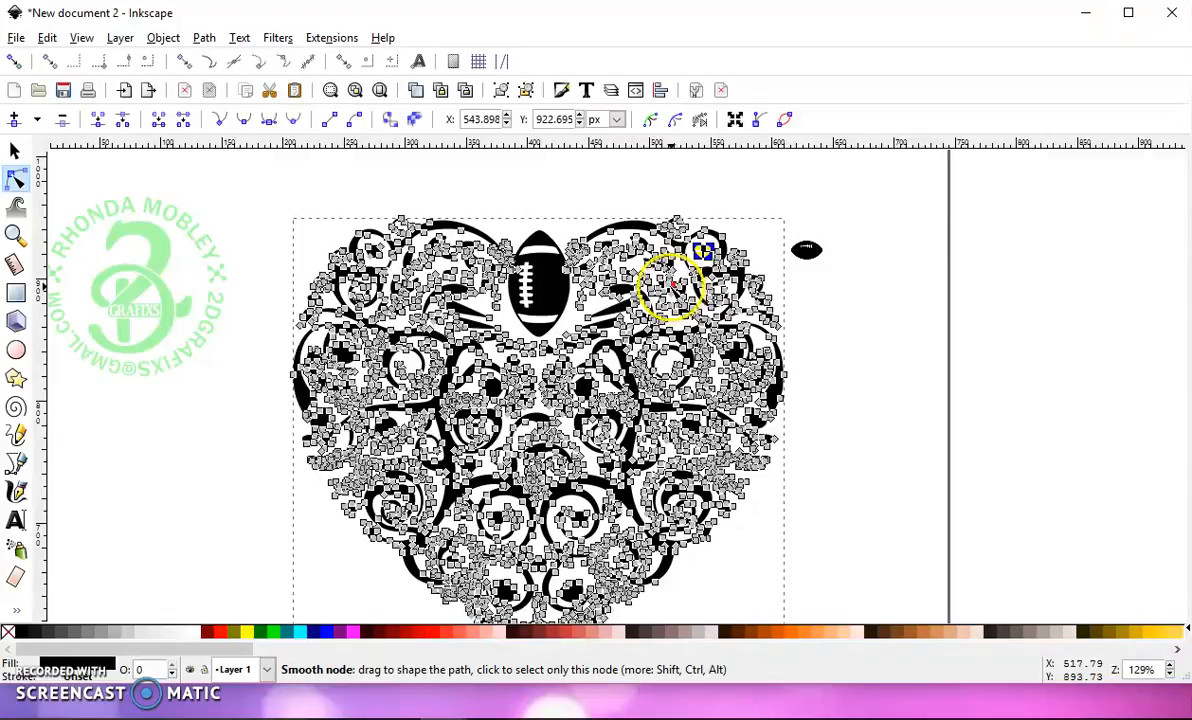
{"action": "key", "text": "Delete"}
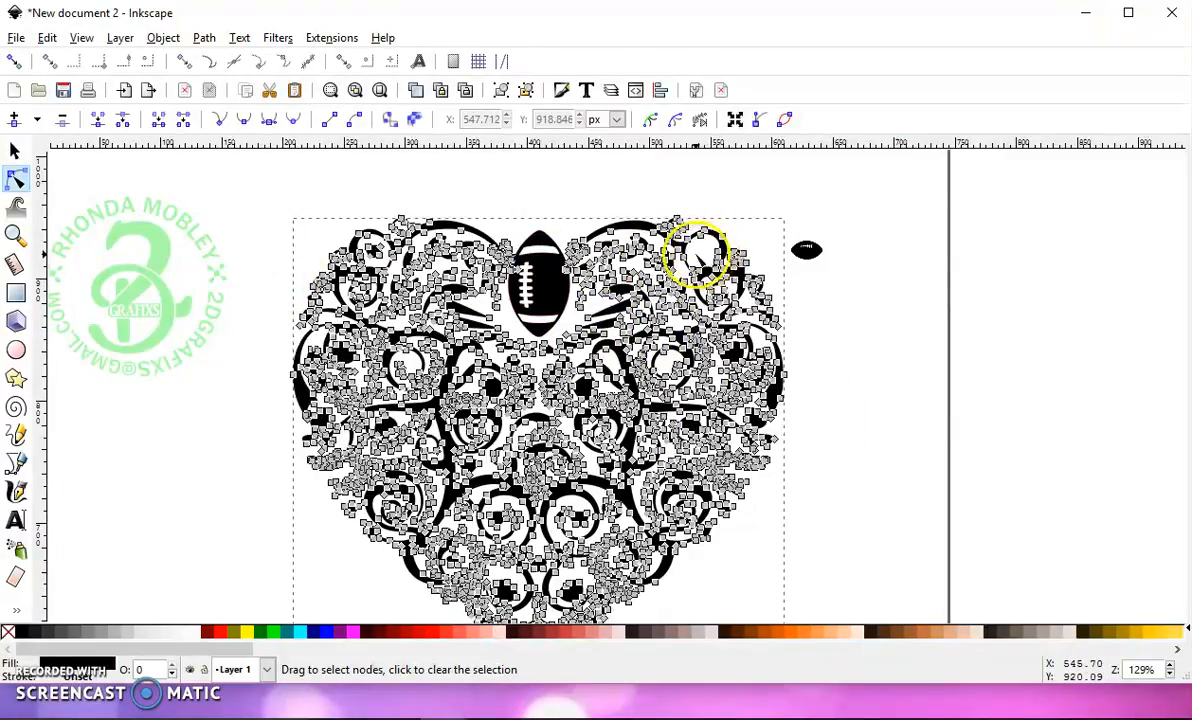
- Delete the nodes of the small solid heart inside the curl at the ornate heart's upper left
{"action": "left_click", "coordinate": [378, 251]}
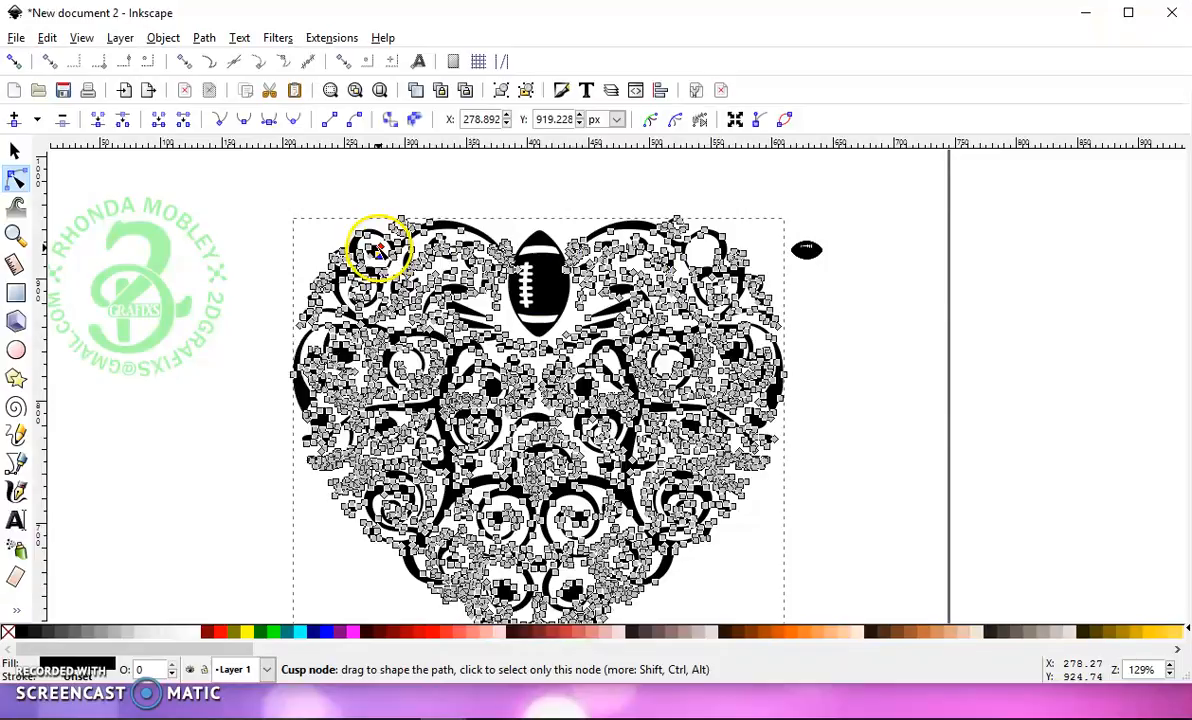
{"action": "left_click", "coordinate": [376, 249], "text": "shift"}
{"action": "left_click", "coordinate": [373, 252], "text": "shift"}
{"action": "left_click", "coordinate": [371, 256], "text": "shift"}
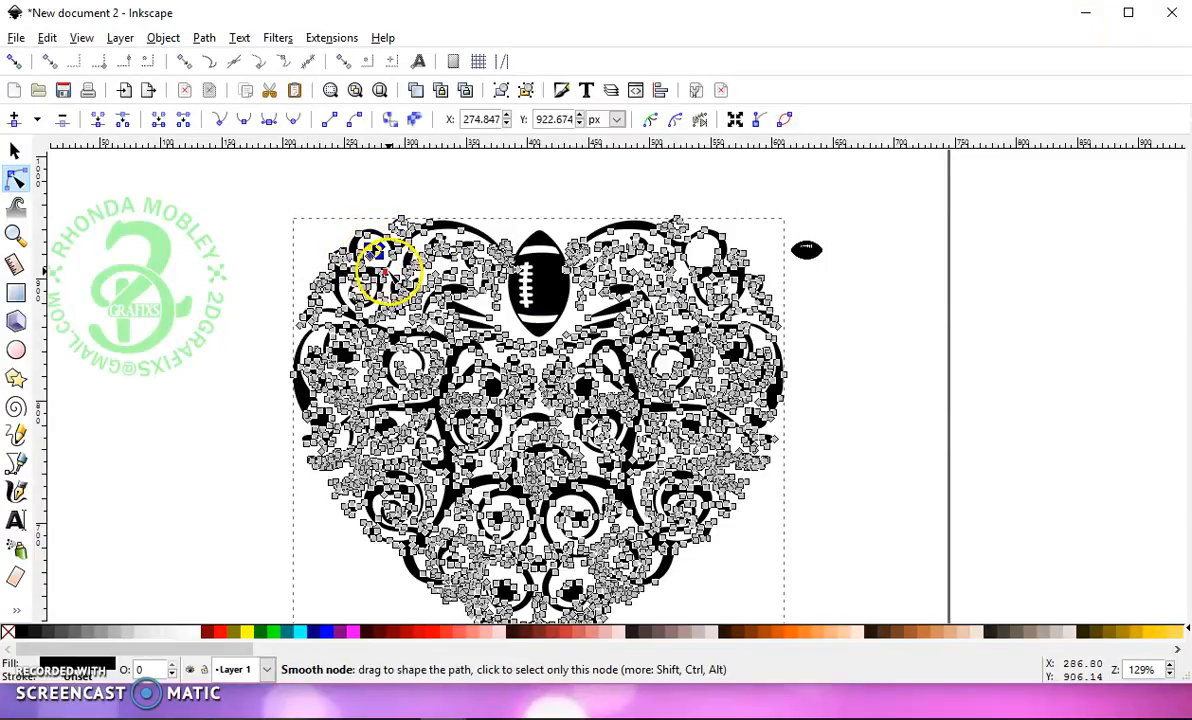
{"action": "key", "text": "Delete"}
{"action": "left_click", "coordinate": [369, 256]}
{"action": "key", "text": "Delete"}
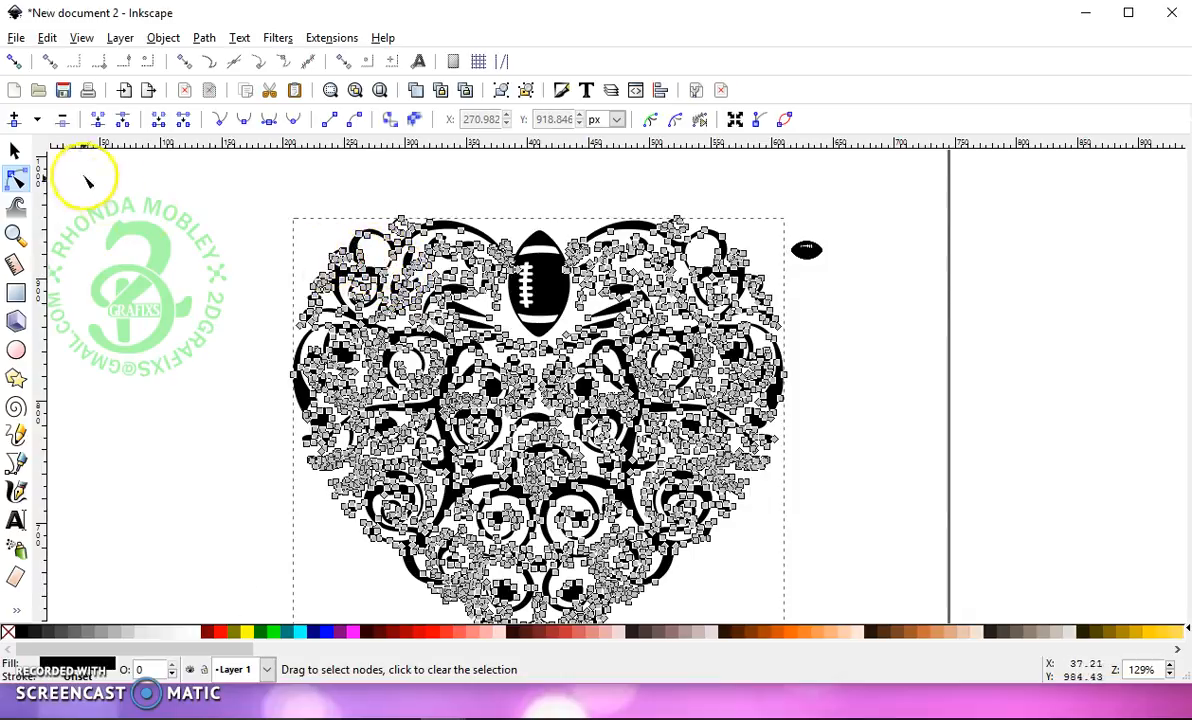
- Duplicate the small football, place the copy in the emptied upper right curl and tilt it to fit
{"action": "left_click", "coordinate": [16, 152]}
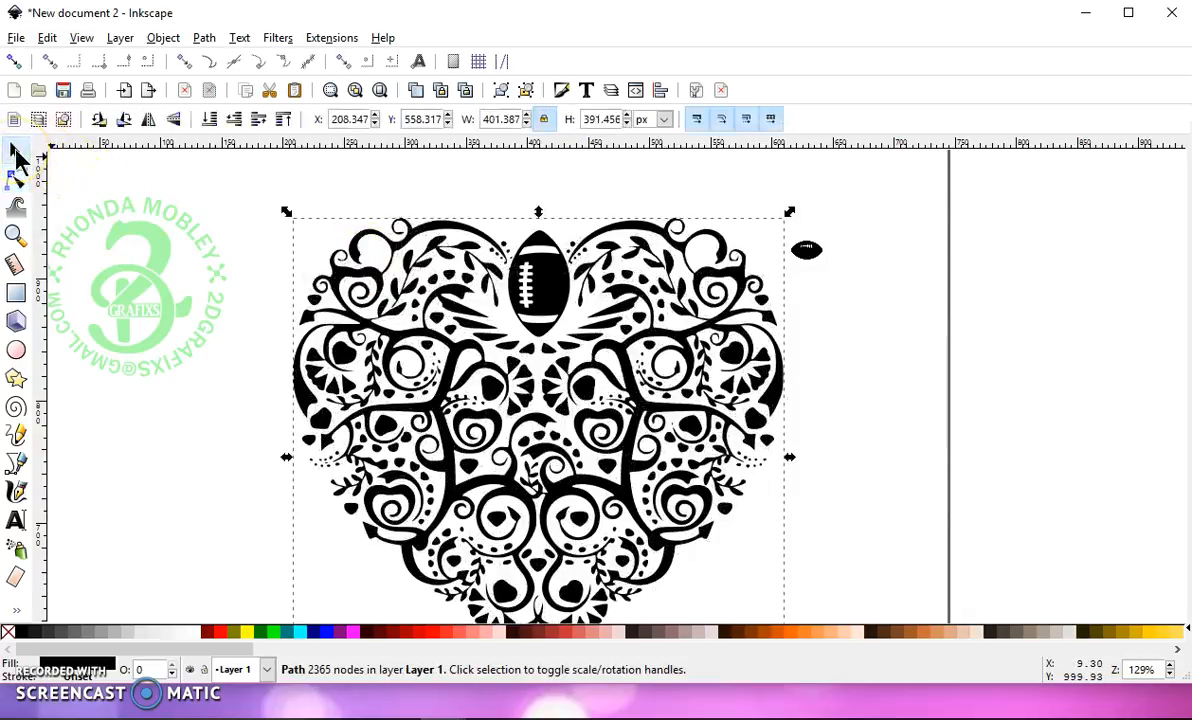
{"action": "left_click", "coordinate": [817, 254]}
{"action": "key", "text": "ctrl+d"}
{"action": "left_click_drag", "start_coordinate": [817, 251], "coordinate": [708, 248]}
{"action": "left_click", "coordinate": [708, 257]}
{"action": "left_click", "coordinate": [808, 252]}
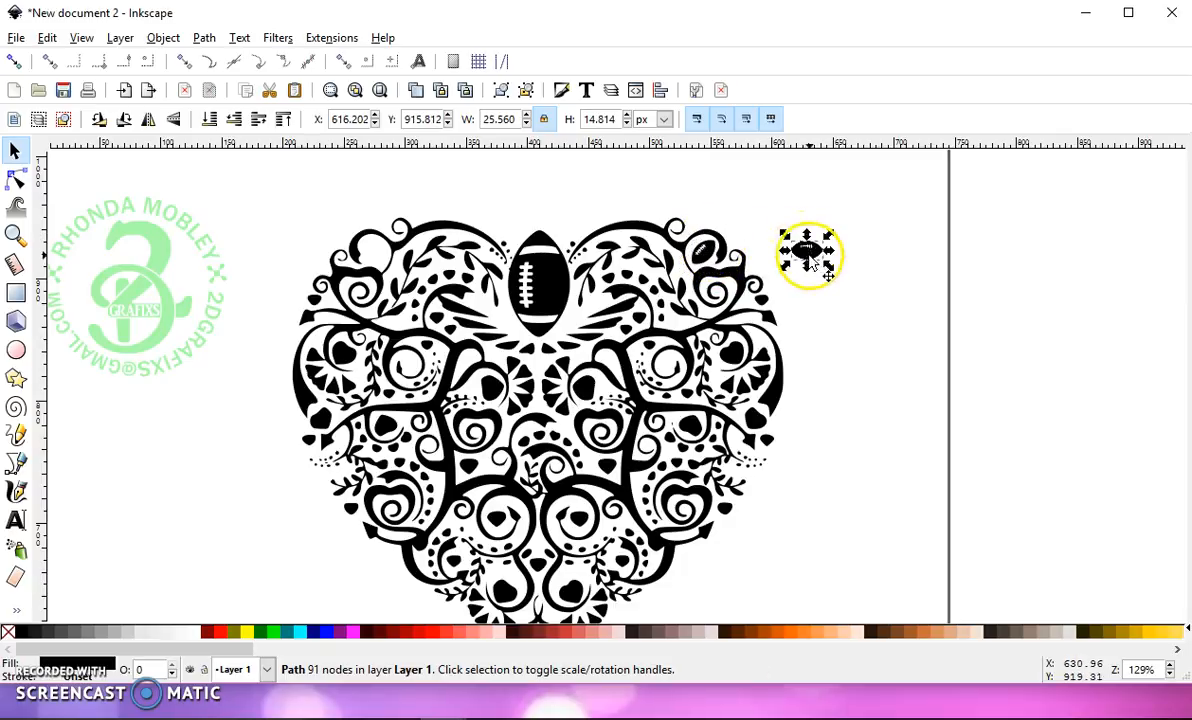
- Duplicate the tilted football in the upper right curl, flip the copy horizontally and place it in the emptied upper left curl
{"action": "left_click", "coordinate": [706, 255]}
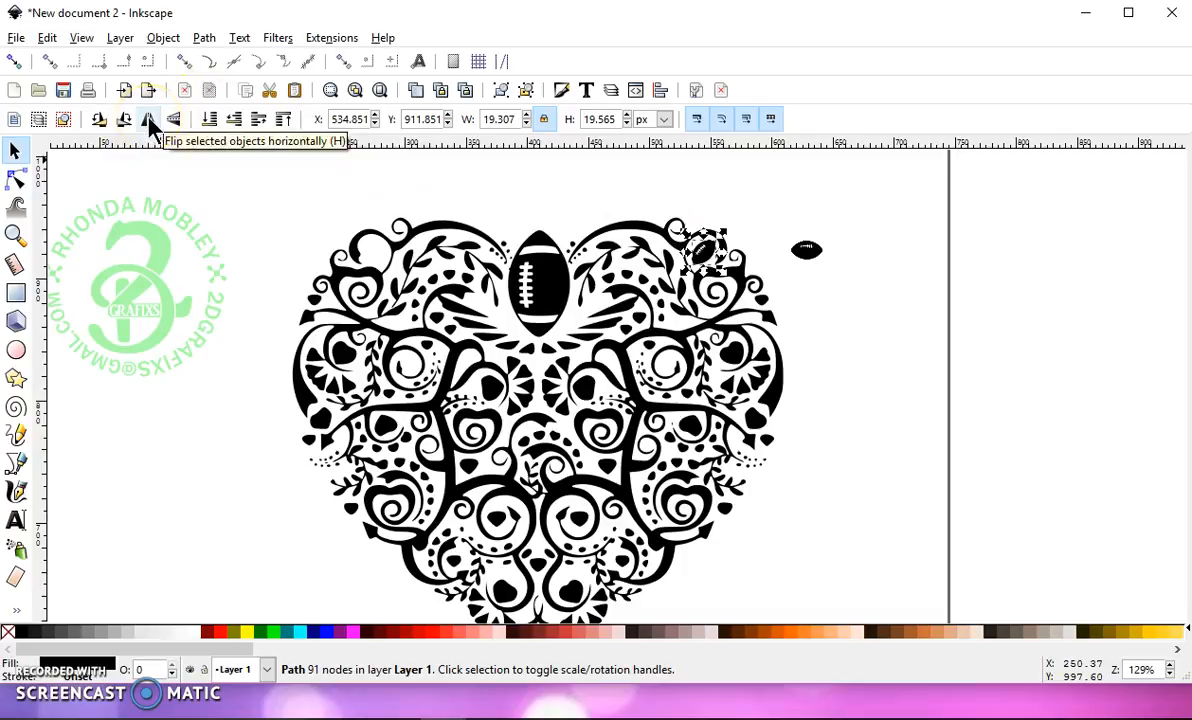
{"action": "left_click", "coordinate": [148, 119]}
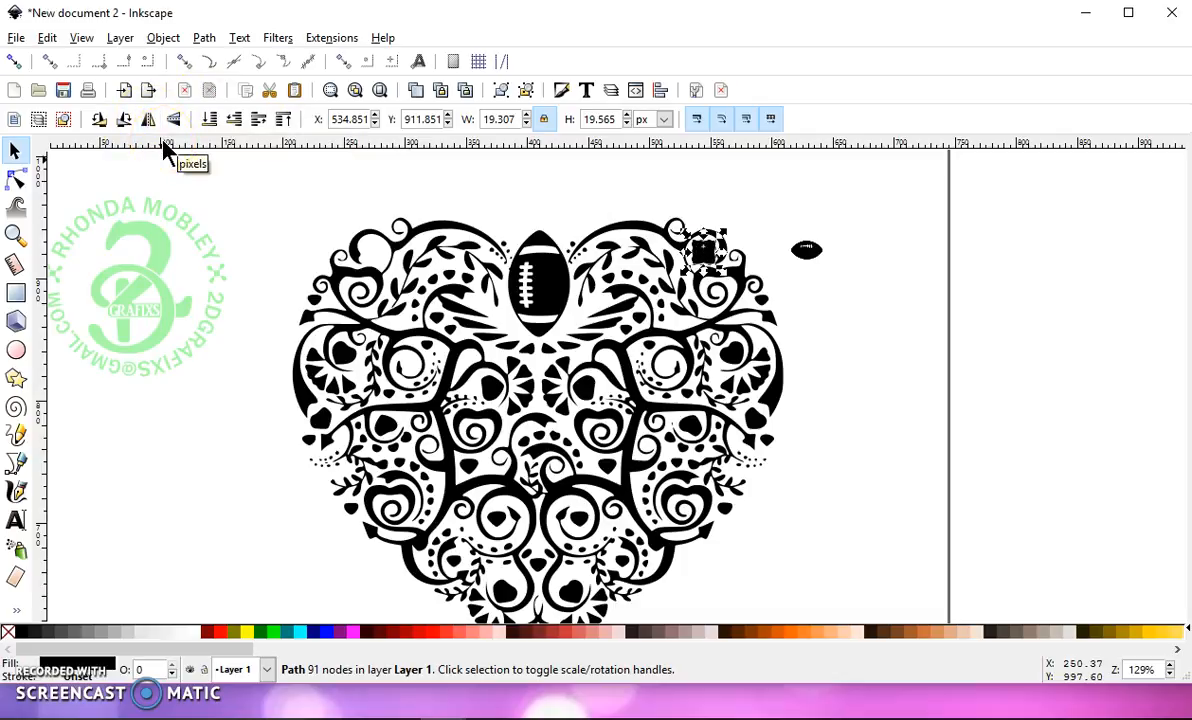
{"action": "key", "text": "Left"}
{"action": "key", "text": "Left"}
{"action": "key", "text": "Left"}
{"action": "key", "text": "Left"}
{"action": "key", "text": "Left"}
{"action": "key", "text": "Left"}
{"action": "key", "text": "Left"}
{"action": "key", "text": "Left"}
{"action": "key", "text": "Left"}
{"action": "key", "text": "Left"}
{"action": "key", "text": "Left"}
{"action": "key", "text": "Left"}
{"action": "key", "text": "Left"}
{"action": "key", "text": "Left"}
{"action": "key", "text": "Left"}
{"action": "key", "text": "Left"}
{"action": "key", "text": "Left"}
{"action": "key", "text": "Left"}
{"action": "key", "text": "Left"}
{"action": "key", "text": "Left"}
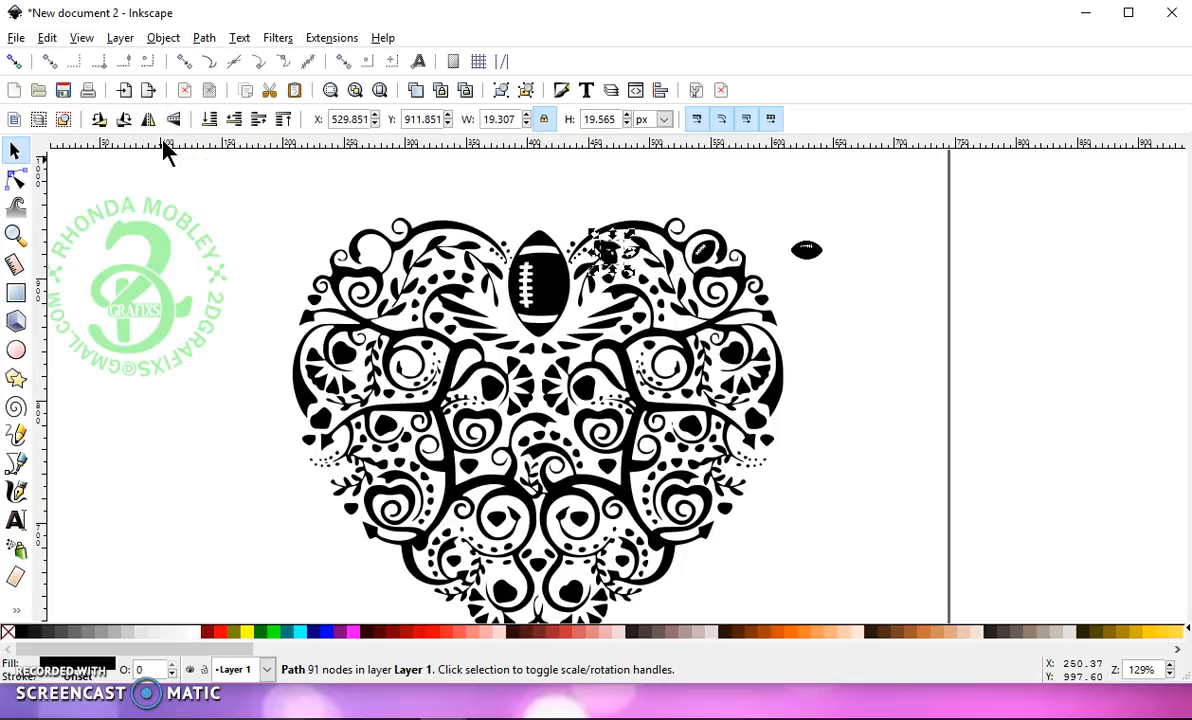
{"action": "key", "text": "Left"}
{"action": "key", "text": "Left"}
{"action": "key", "text": "Left"}
{"action": "key", "text": "Left"}
{"action": "key", "text": "Left"}
{"action": "key", "text": "Left"}
{"action": "key", "text": "Left"}
{"action": "key", "text": "Left"}
{"action": "key", "text": "Left"}
{"action": "key", "text": "Left"}
{"action": "key", "text": "Left"}
{"action": "key", "text": "Left"}
{"action": "key", "text": "Left"}
{"action": "key", "text": "Left"}
{"action": "key", "text": "Left"}
{"action": "key", "text": "Left"}
{"action": "key", "text": "Left"}
{"action": "key", "text": "Left"}
{"action": "key", "text": "Left"}
{"action": "key", "text": "Left"}
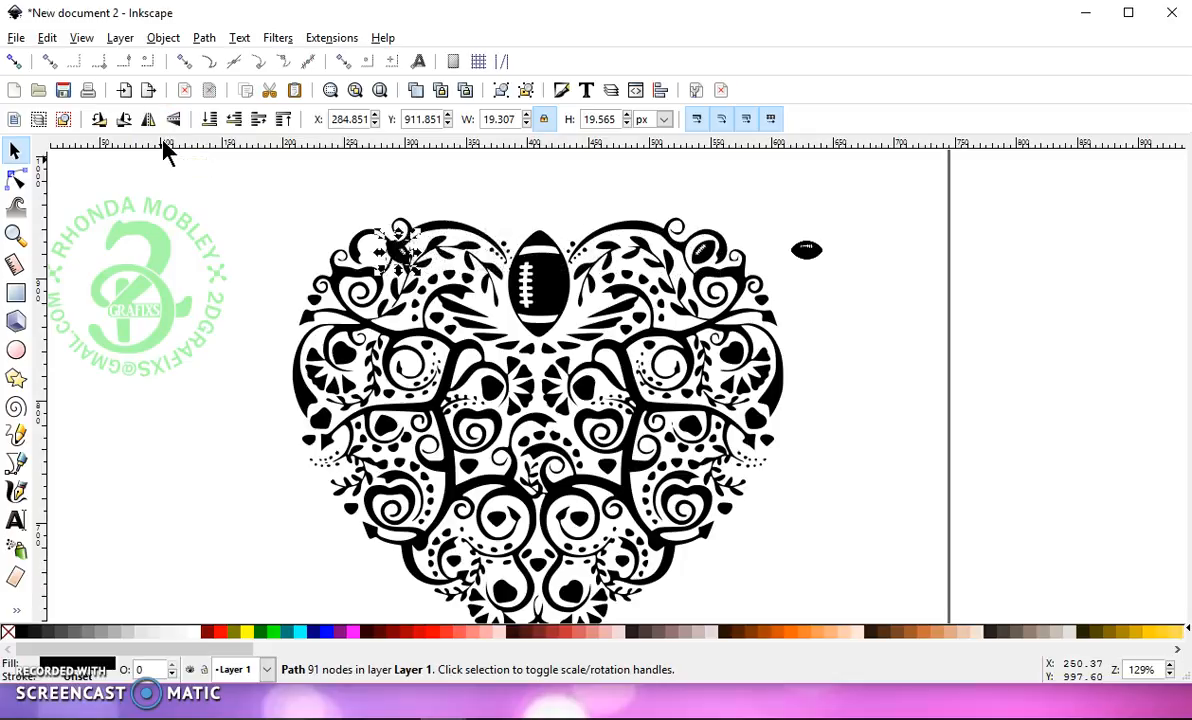
{"action": "key", "text": "Left"}
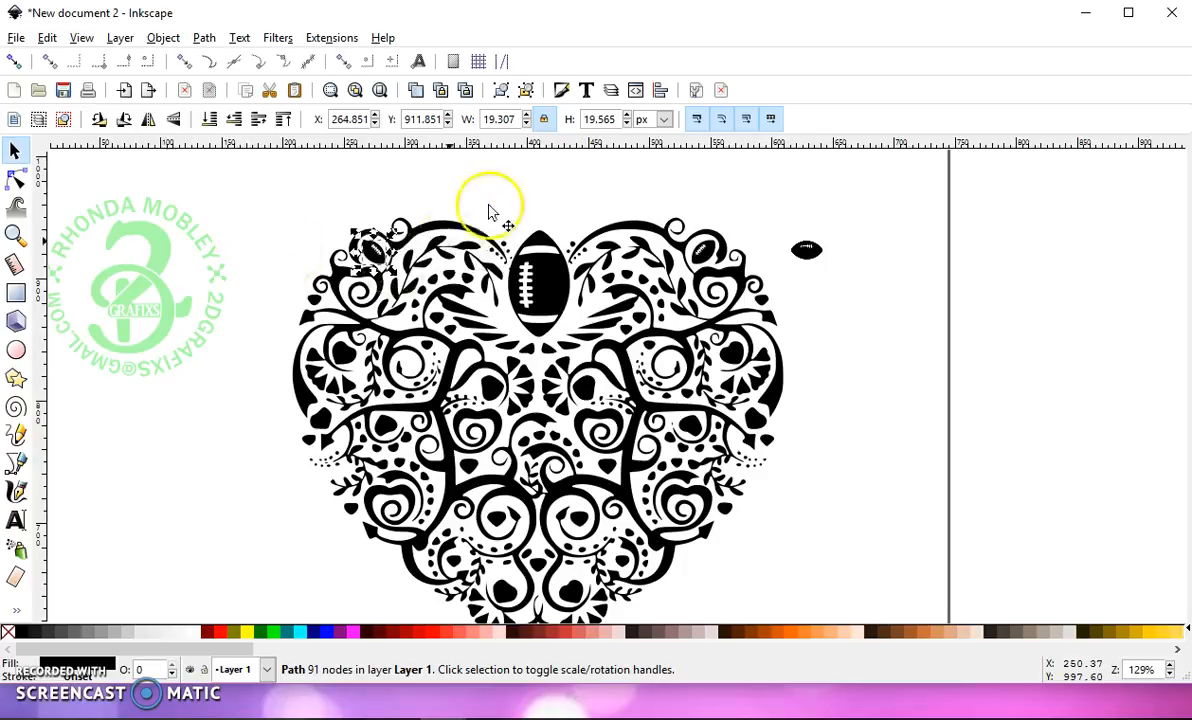
{"action": "left_click", "coordinate": [517, 190]}
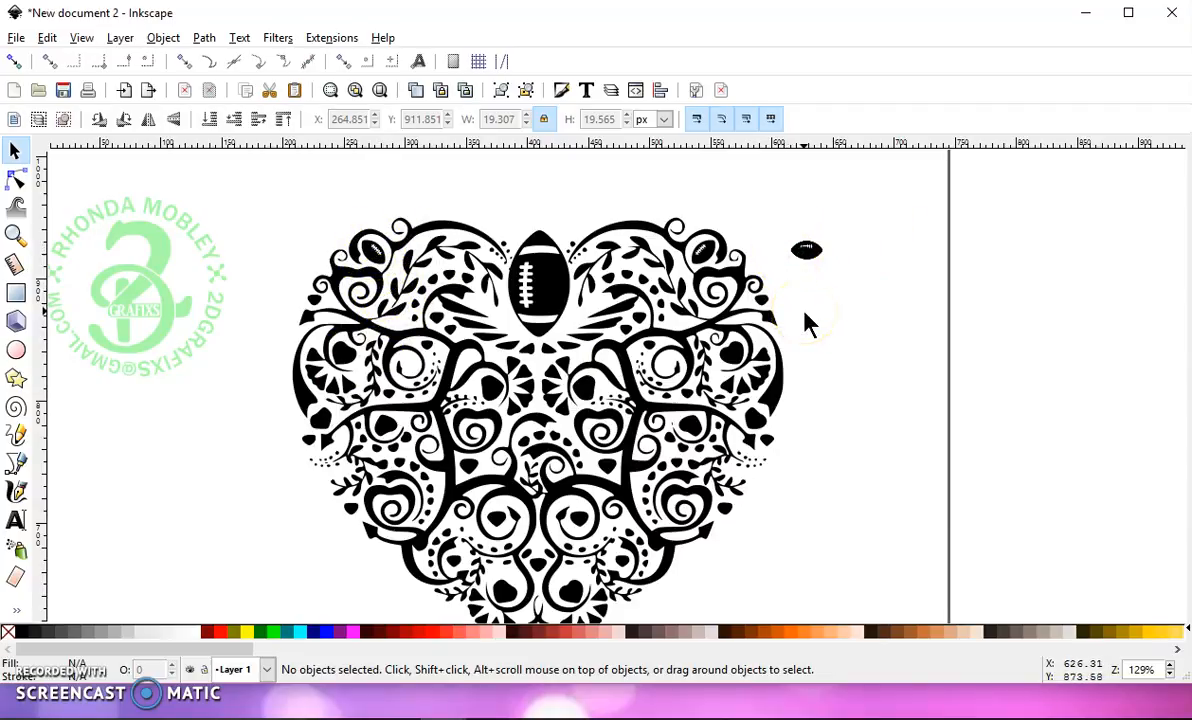
- Move the stacked spare small footballs away from the heart to near the page's right edge
{"action": "scroll", "coordinate": [804, 312], "scroll_direction": "down", "scroll_amount": 1}
{"action": "left_click_drag", "start_coordinate": [431, 200], "coordinate": [798, 590]}
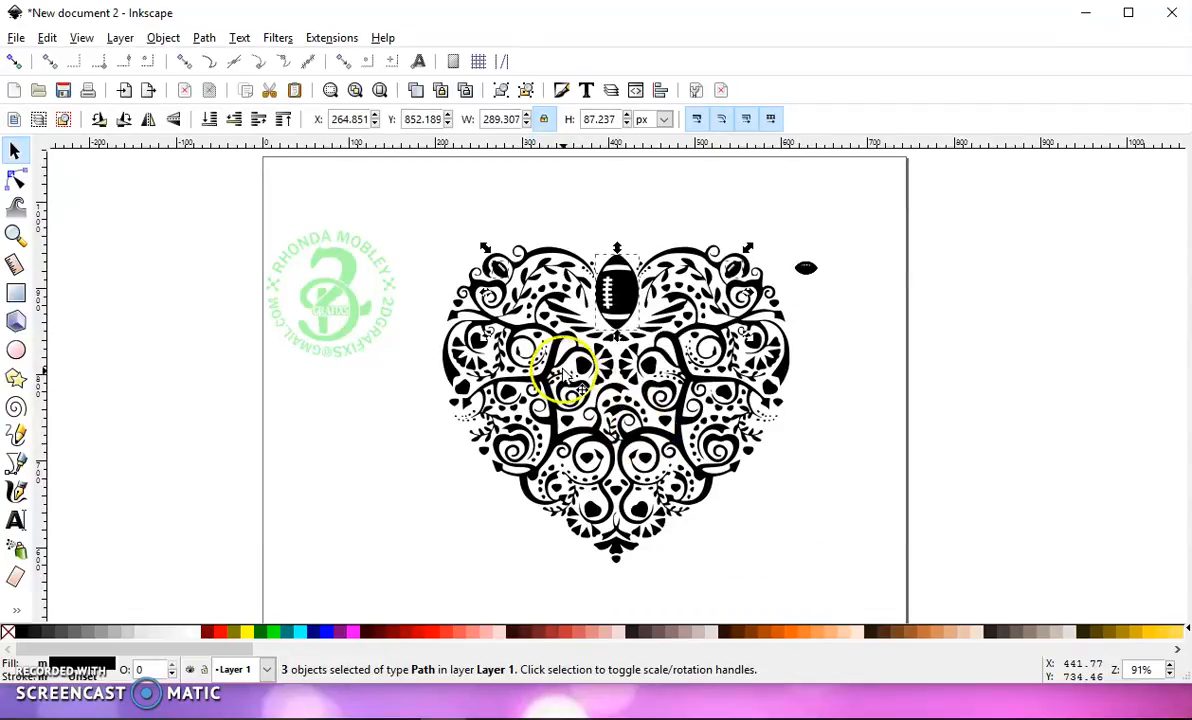
{"action": "scroll", "coordinate": [609, 274], "scroll_direction": "up", "scroll_amount": 1, "text": "ctrl"}
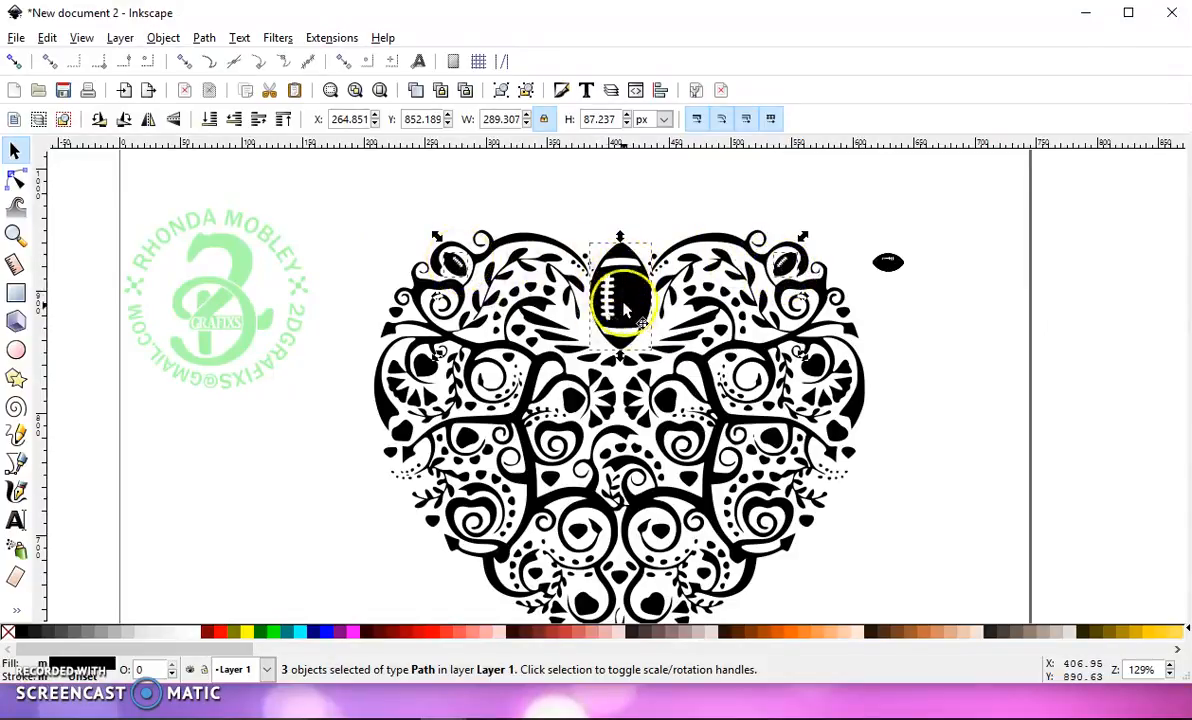
{"action": "scroll", "coordinate": [628, 318], "scroll_direction": "down", "scroll_amount": 1, "text": "ctrl"}
{"action": "scroll", "coordinate": [628, 318], "scroll_direction": "down", "scroll_amount": 1, "text": "ctrl"}
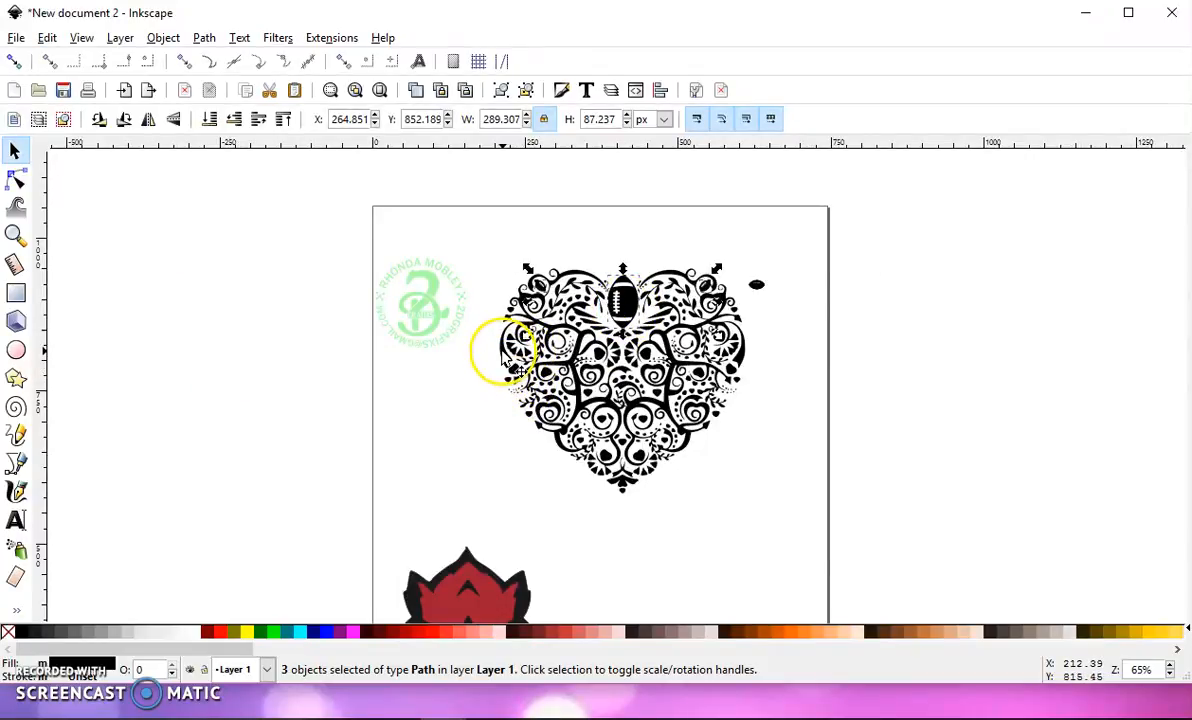
{"action": "left_click", "coordinate": [757, 284]}
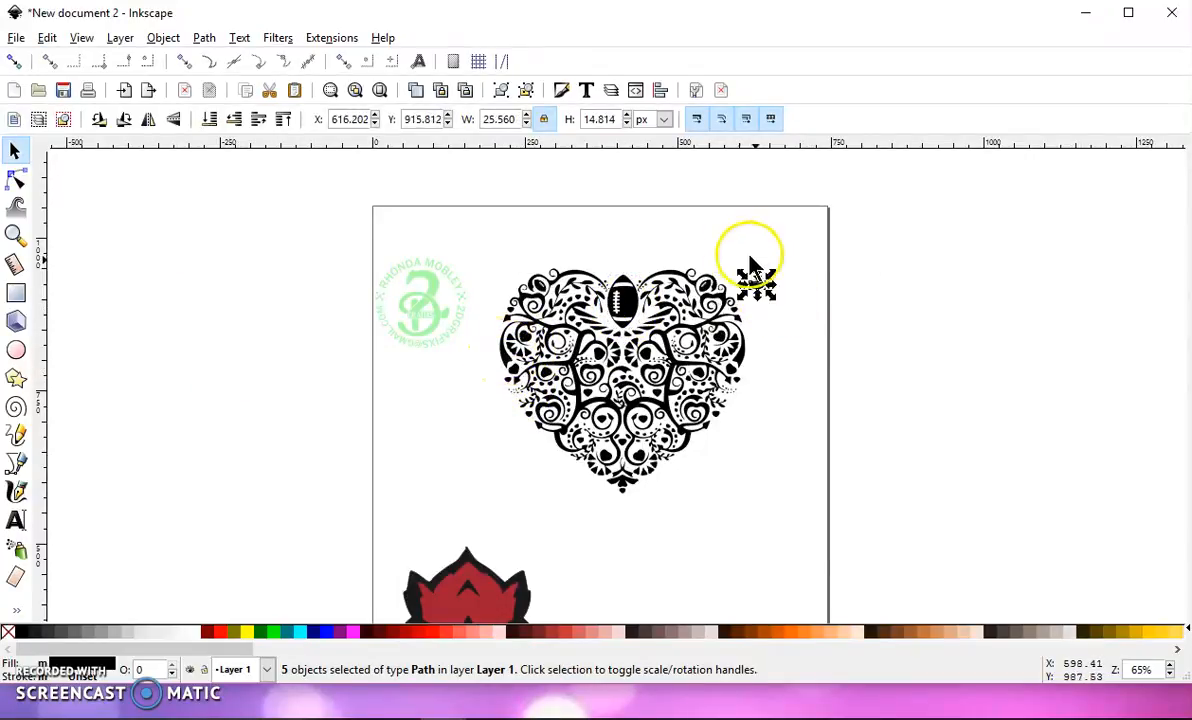
{"action": "left_click_drag", "start_coordinate": [757, 297], "coordinate": [812, 288]}
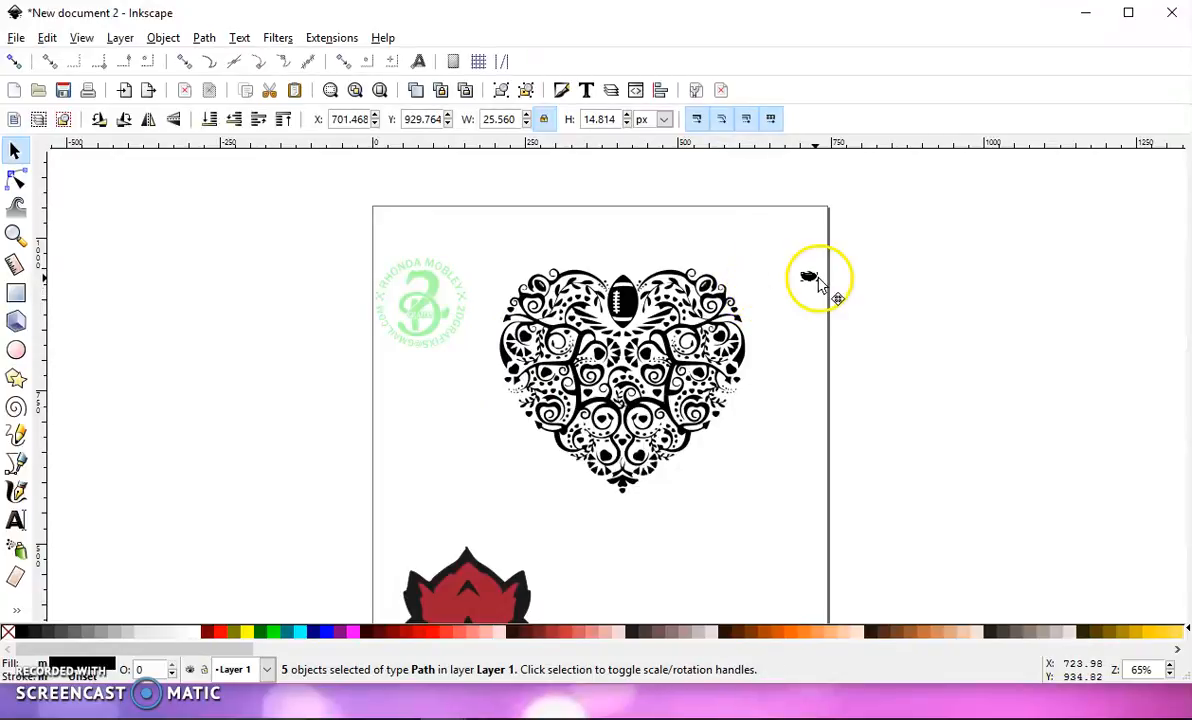
- Merge the ornate heart and its three footballs into one path with Union and shift it slightly up the page
{"action": "left_click_drag", "start_coordinate": [483, 212], "coordinate": [780, 553]}
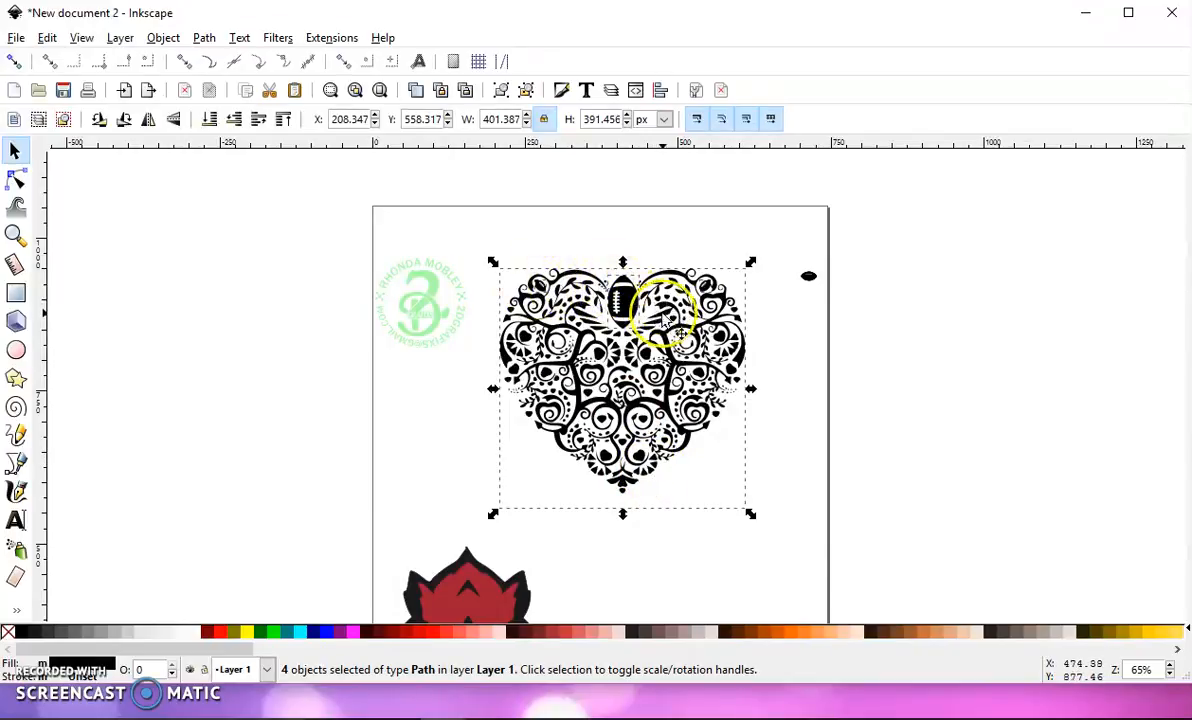
{"action": "left_click", "coordinate": [200, 39]}
{"action": "left_click", "coordinate": [233, 148]}
{"action": "left_click", "coordinate": [638, 288]}
{"action": "left_click_drag", "start_coordinate": [645, 288], "coordinate": [645, 264]}
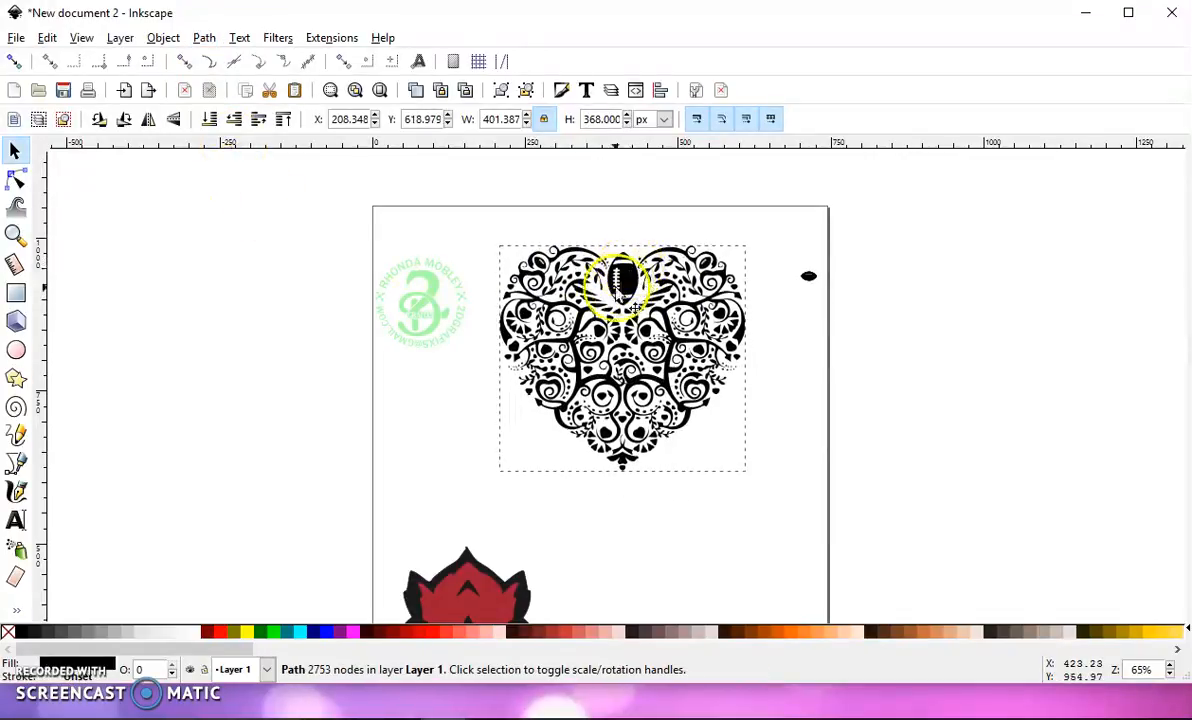
- Bring the red hog head group to the front over the heart, shrink it to about 125 × 189 px and centre it below the football
{"action": "left_click", "coordinate": [476, 588]}
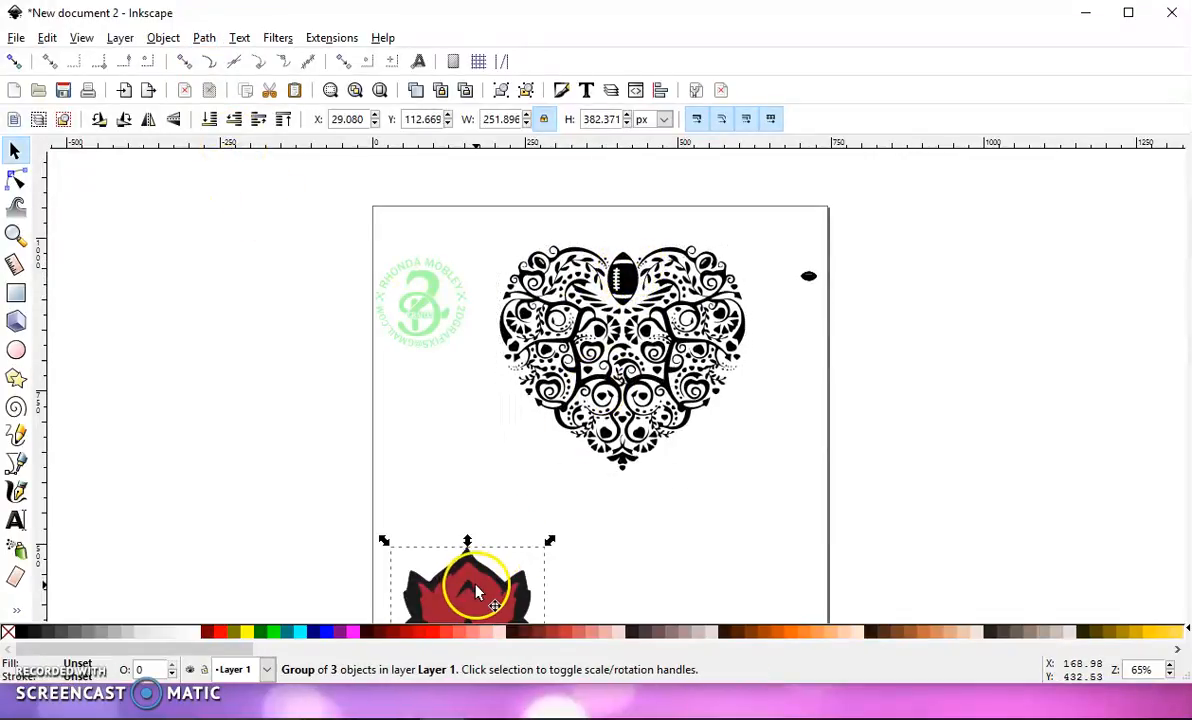
{"action": "left_click_drag", "start_coordinate": [476, 589], "coordinate": [634, 340]}
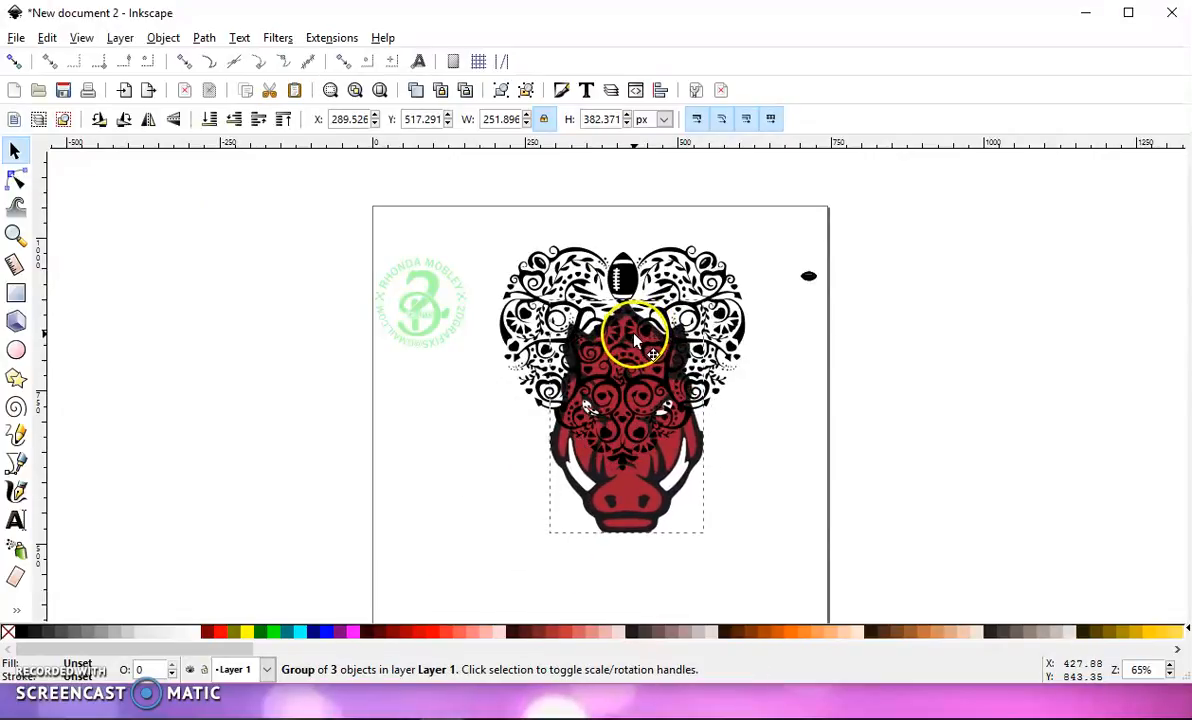
{"action": "left_click", "coordinate": [284, 119]}
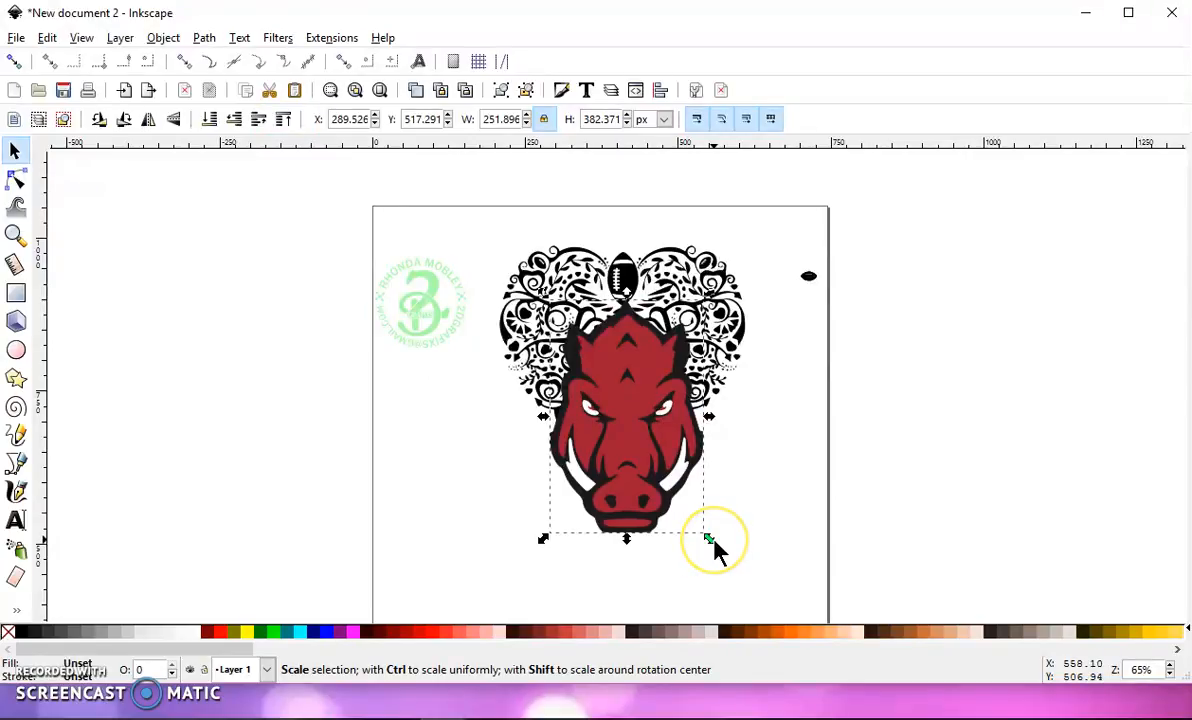
{"action": "left_click_drag", "start_coordinate": [714, 545], "coordinate": [629, 435]}
{"action": "left_click_drag", "start_coordinate": [597, 352], "coordinate": [633, 362]}
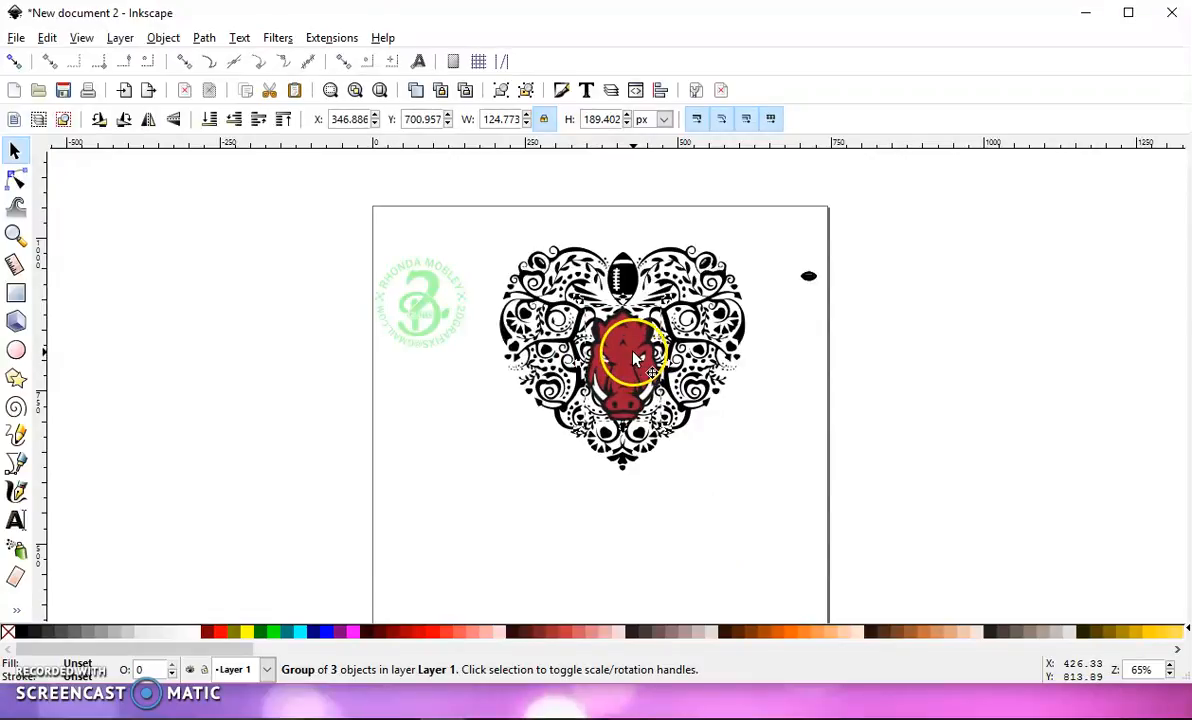
- Move the hog head off the heart to the empty area at its lower left and ungroup its pieces
{"action": "left_click_drag", "start_coordinate": [637, 350], "coordinate": [452, 458]}
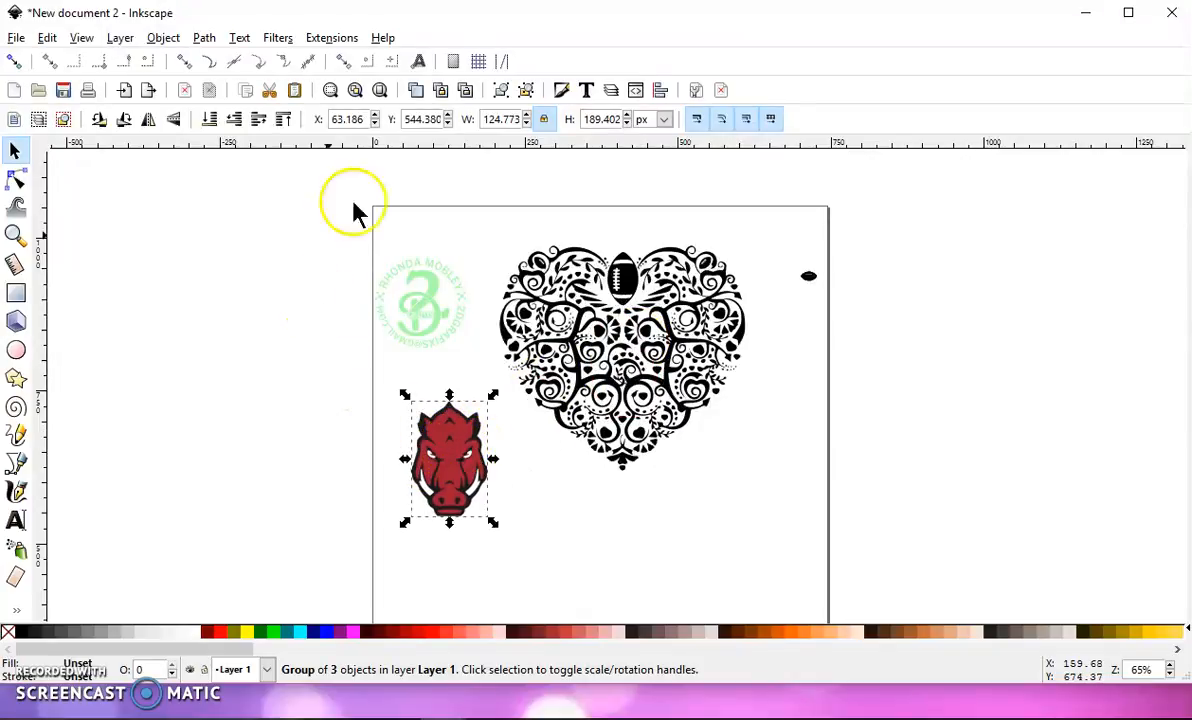
{"action": "left_click", "coordinate": [527, 92]}
{"action": "left_click", "coordinate": [528, 93]}
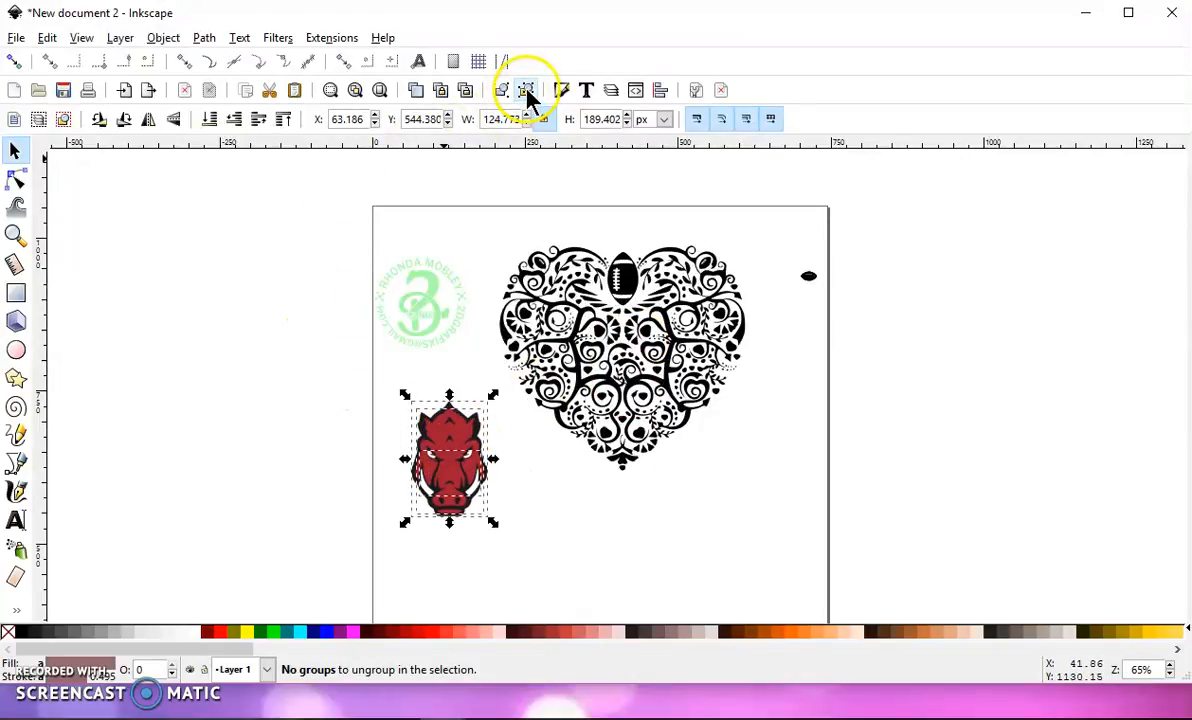
{"action": "left_click", "coordinate": [295, 530]}
{"action": "left_click", "coordinate": [449, 410]}
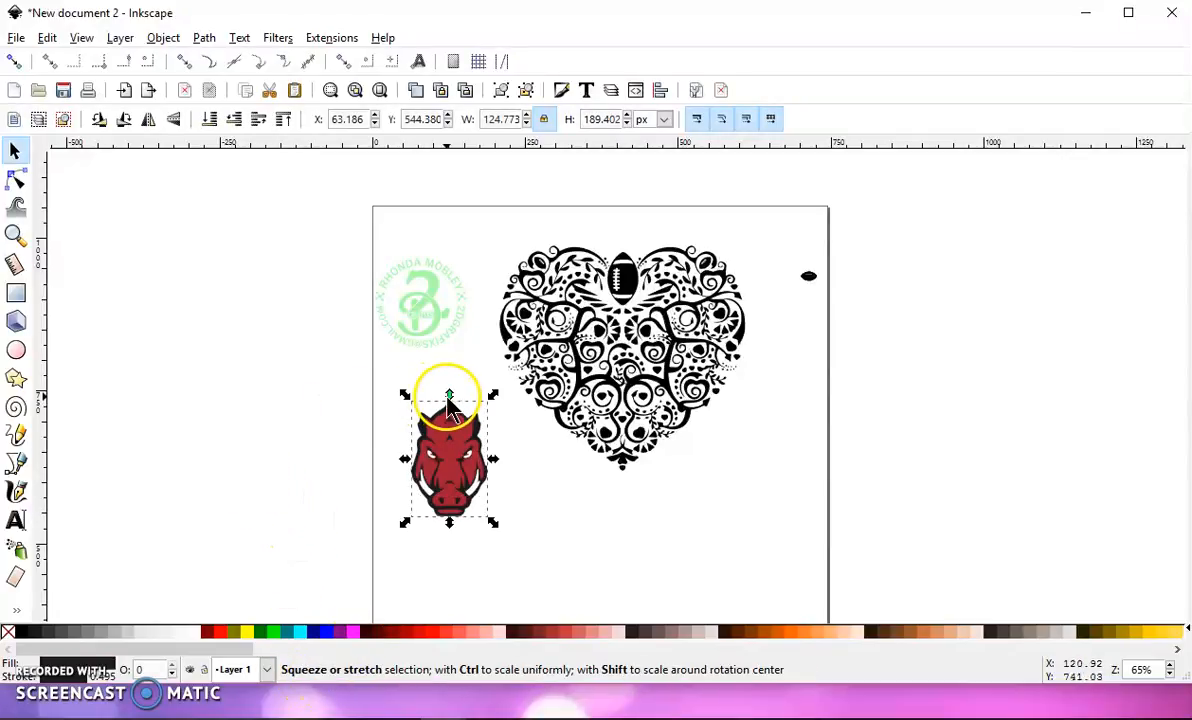
{"action": "left_click_drag", "start_coordinate": [450, 401], "coordinate": [375, 402]}
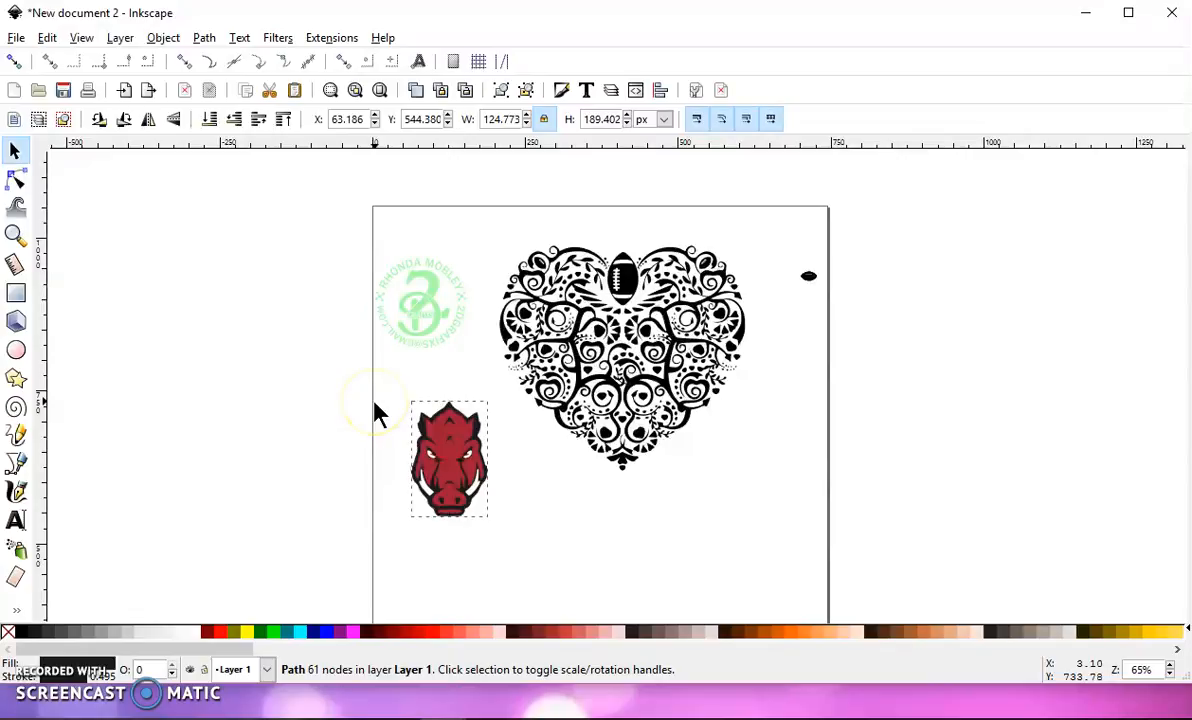
- Duplicate the three hog head pieces, place the copy to the lower right of the heart and group it
{"action": "left_click_drag", "start_coordinate": [526, 563], "coordinate": [336, 383]}
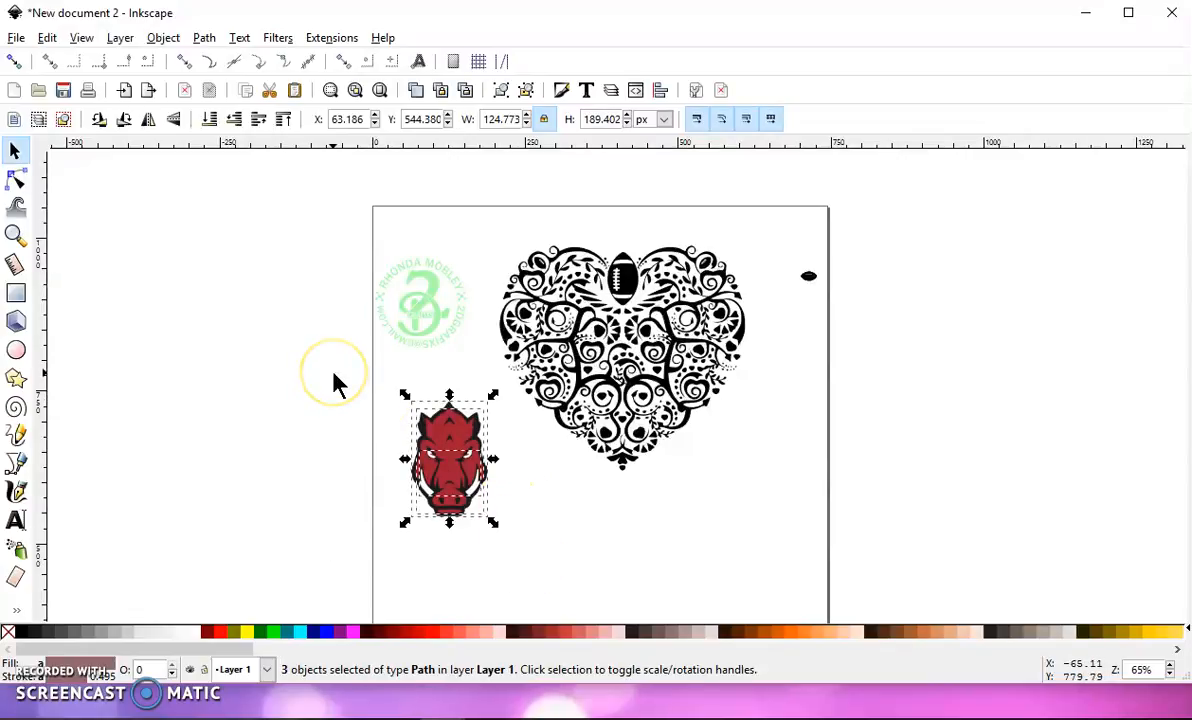
{"action": "key", "text": "ctrl+d"}
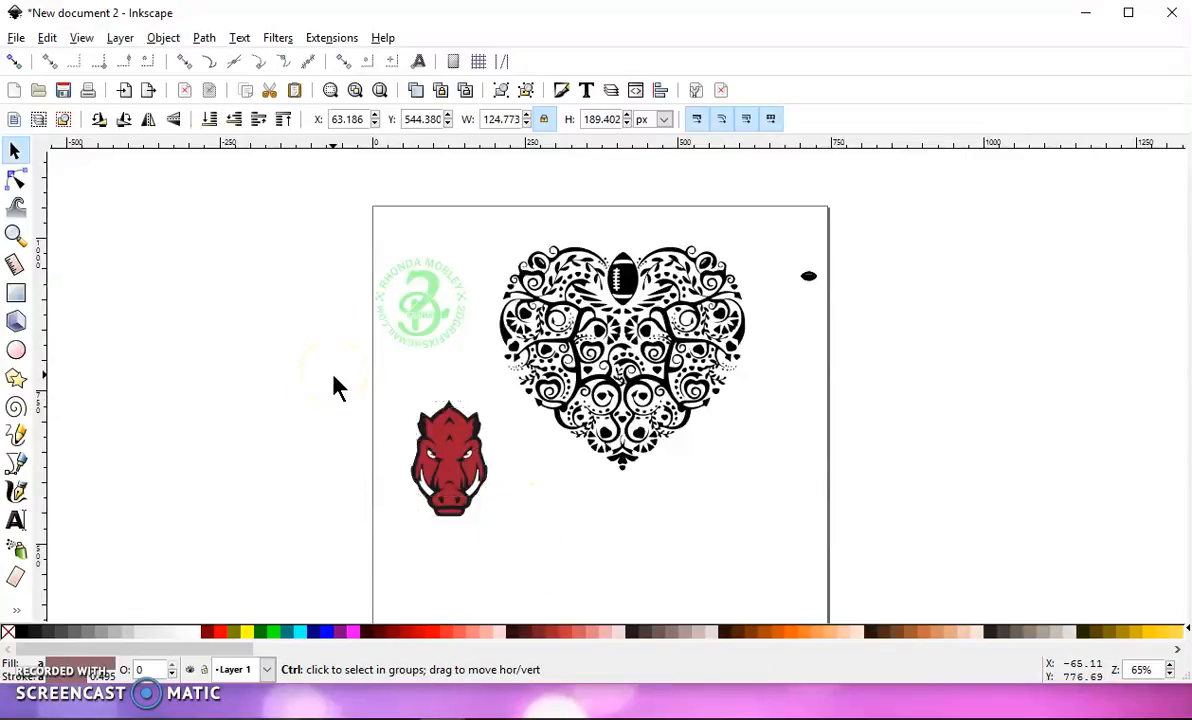
{"action": "left_click_drag", "start_coordinate": [760, 500], "coordinate": [764, 501]}
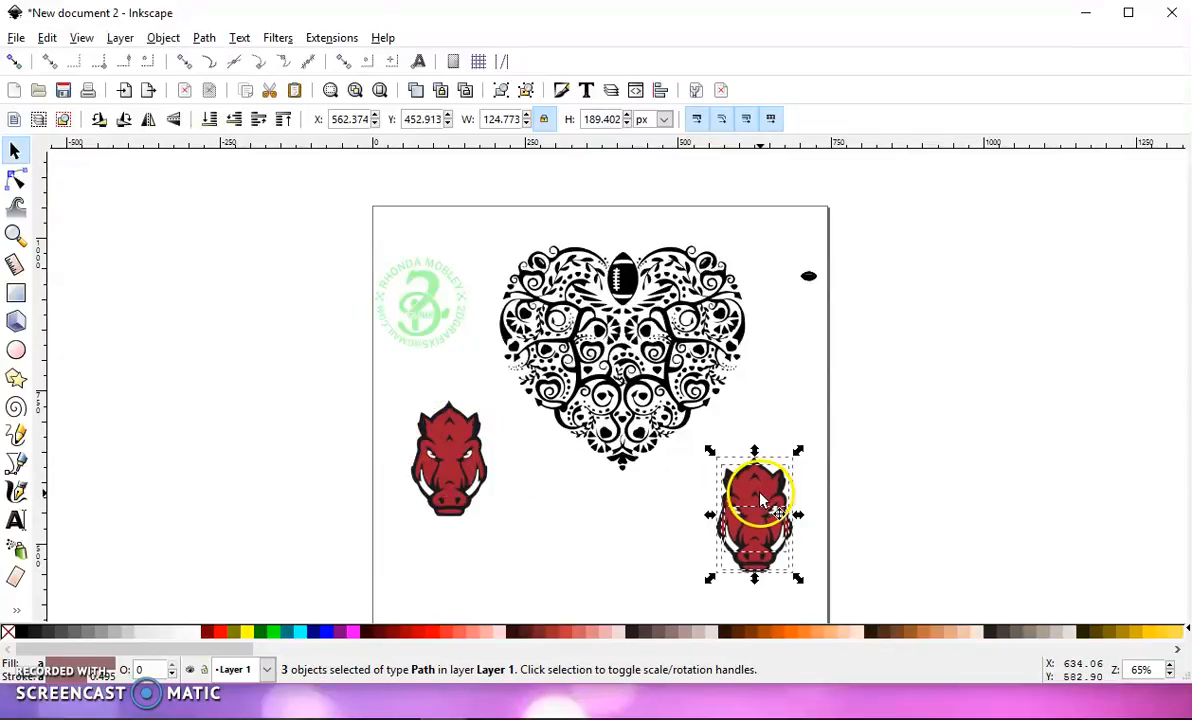
{"action": "left_click", "coordinate": [503, 92]}
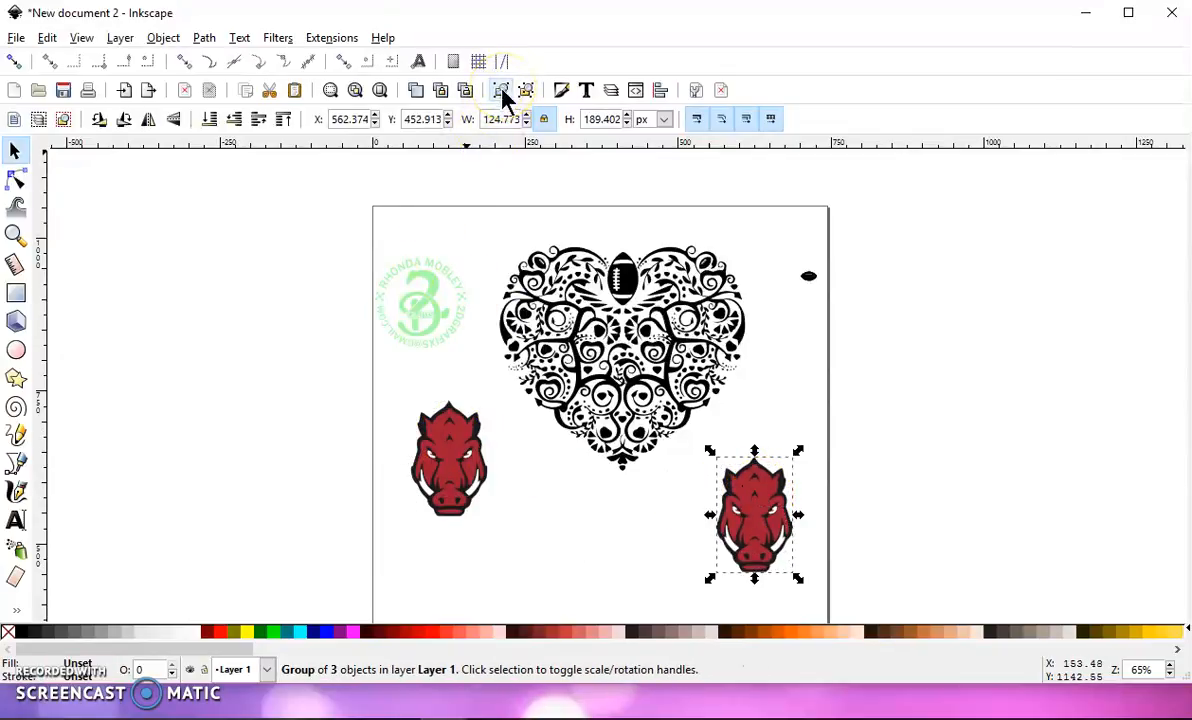
- Pull the black silhouette out from behind the ungrouped hog head and delete its remaining face pieces
{"action": "left_click", "coordinate": [451, 416]}
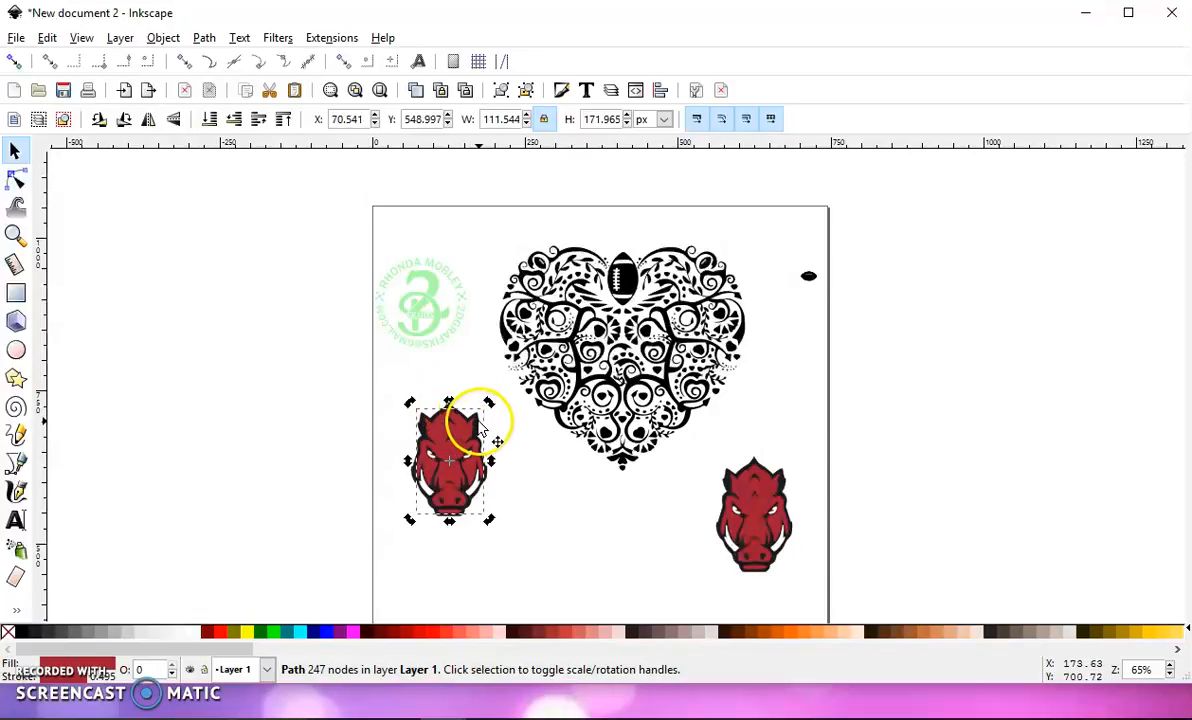
{"action": "scroll", "coordinate": [457, 405], "scroll_direction": "up", "scroll_amount": 2}
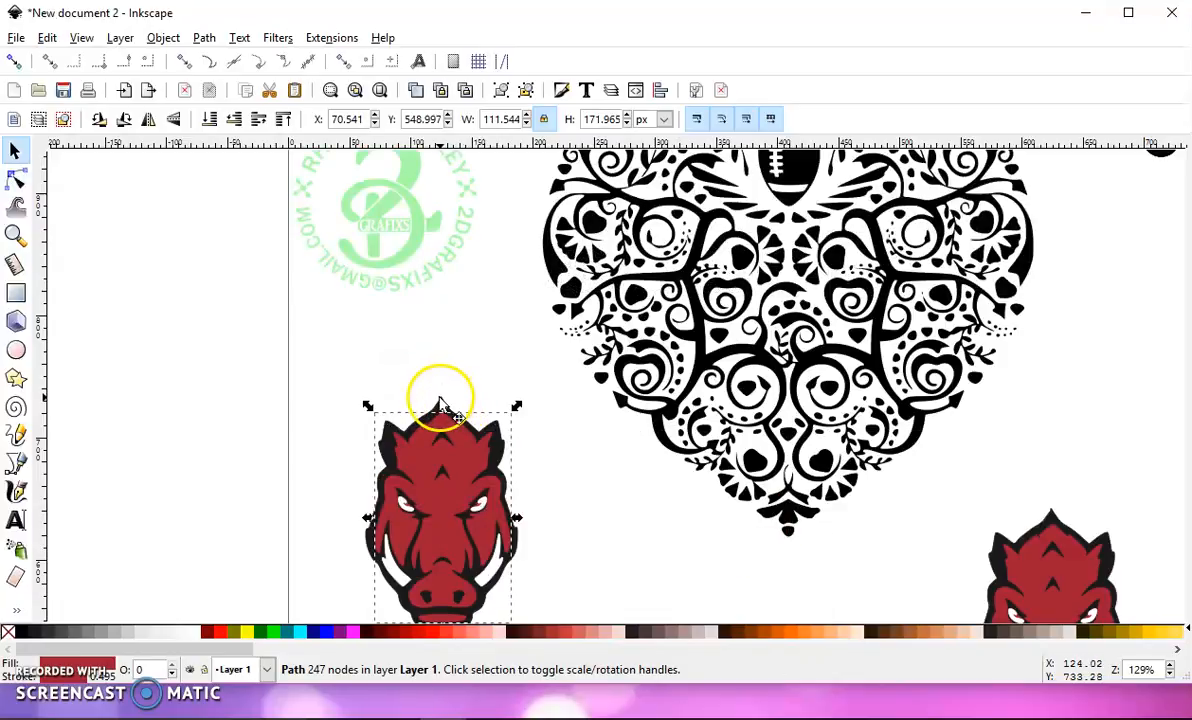
{"action": "left_click", "coordinate": [440, 399]}
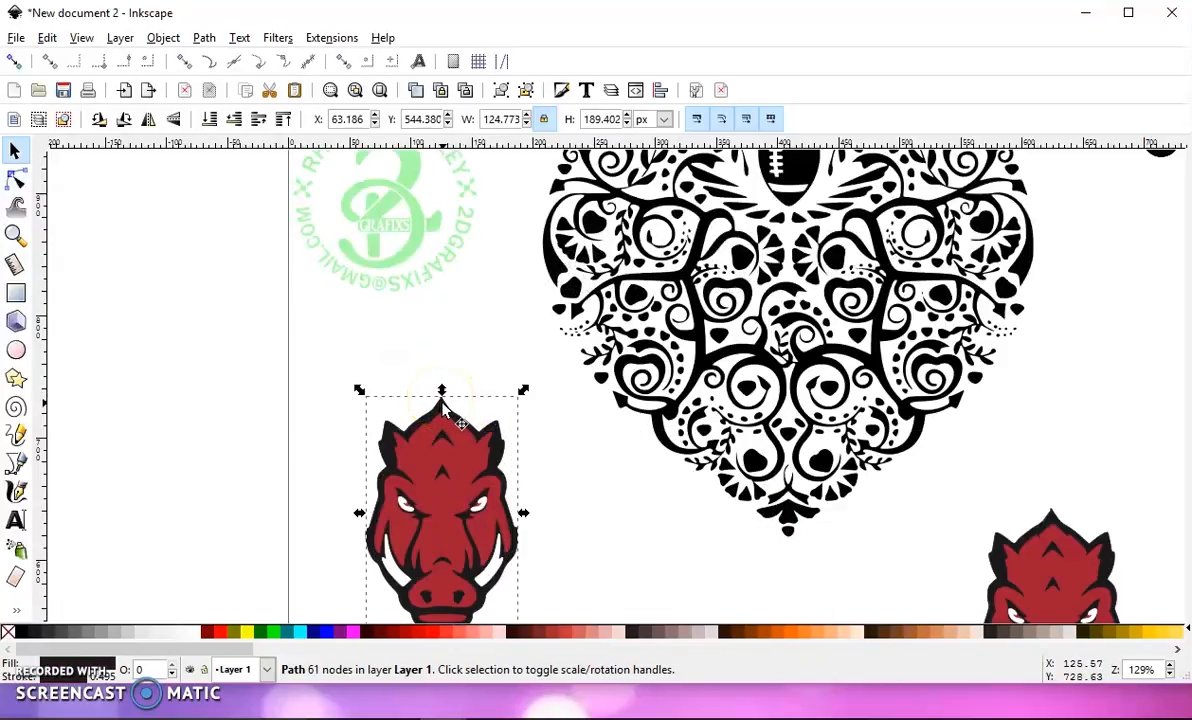
{"action": "left_click_drag", "start_coordinate": [443, 405], "coordinate": [240, 359]}
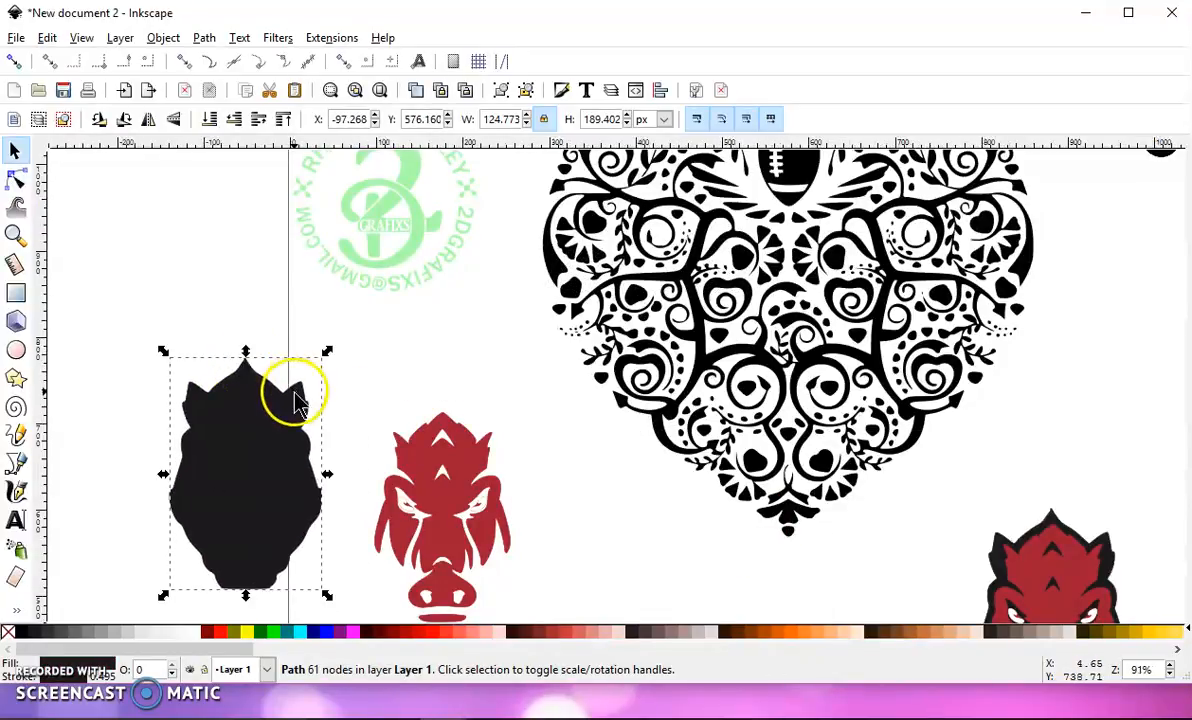
{"action": "scroll", "coordinate": [293, 394], "scroll_direction": "down", "scroll_amount": 2}
{"action": "left_click_drag", "start_coordinate": [455, 567], "coordinate": [304, 370]}
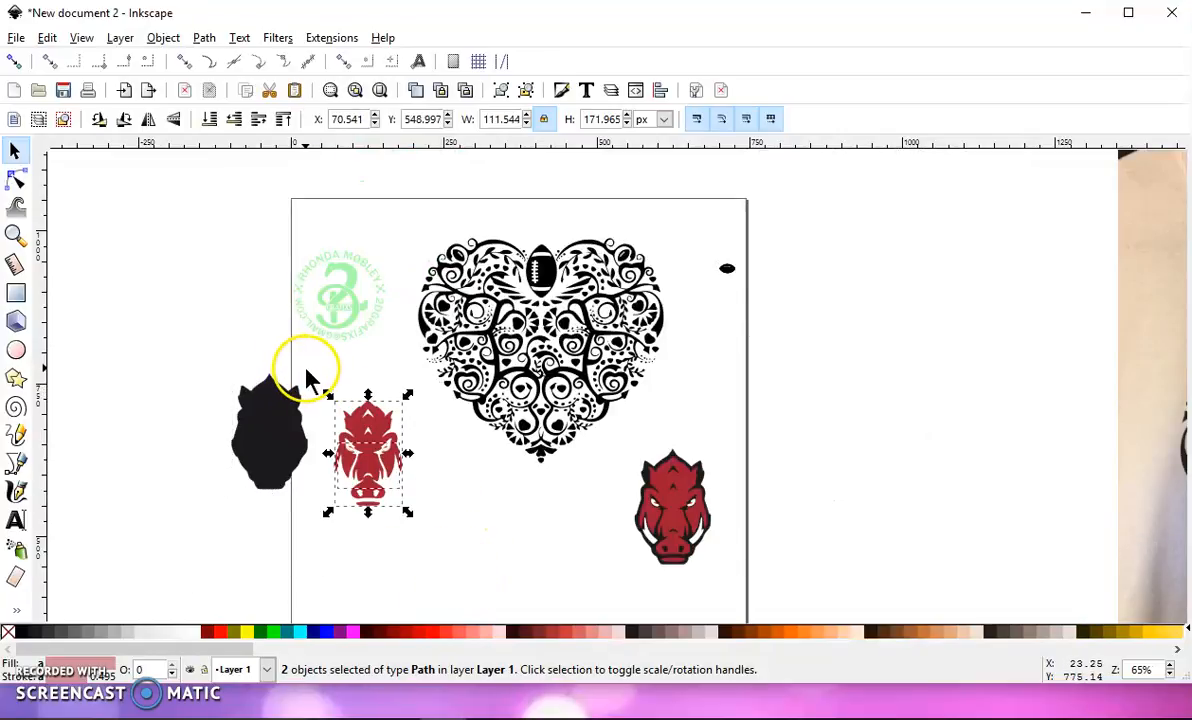
{"action": "key", "text": "Delete"}
- Align the black silhouette with the grouped hog head and outset it repeatedly to about 130 × 195 px
{"action": "left_click_drag", "start_coordinate": [263, 443], "coordinate": [672, 528]}
{"action": "left_click", "coordinate": [204, 38]}
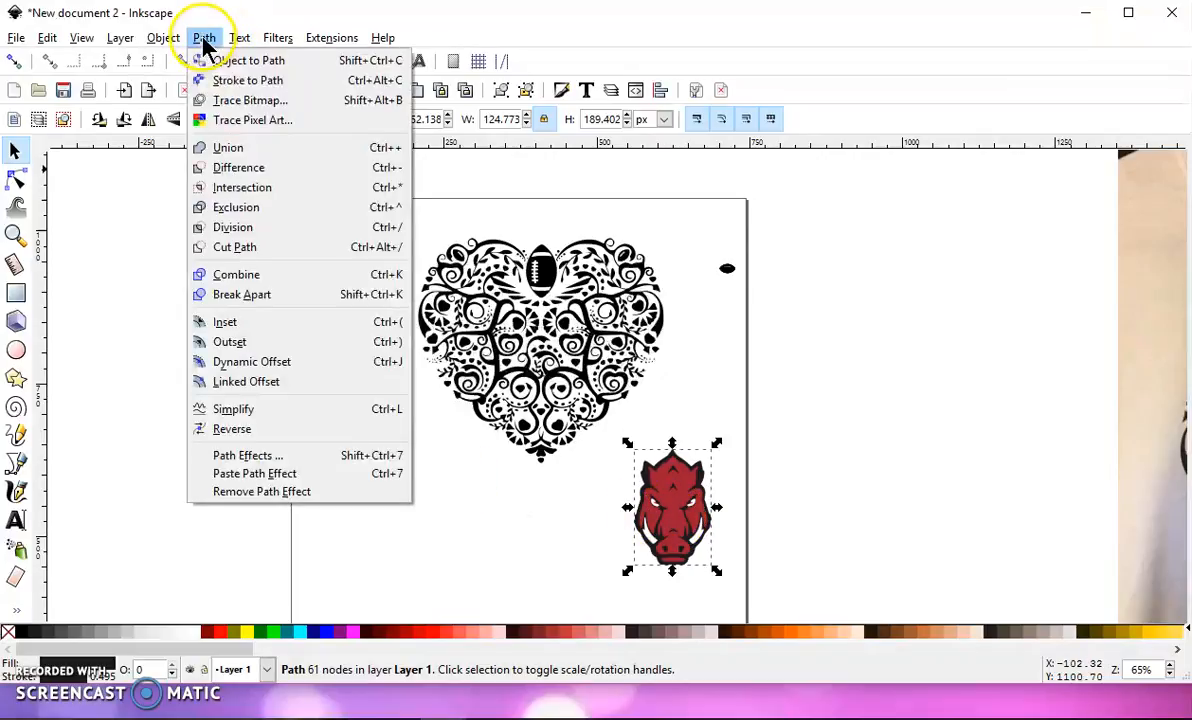
{"action": "left_click", "coordinate": [250, 341]}
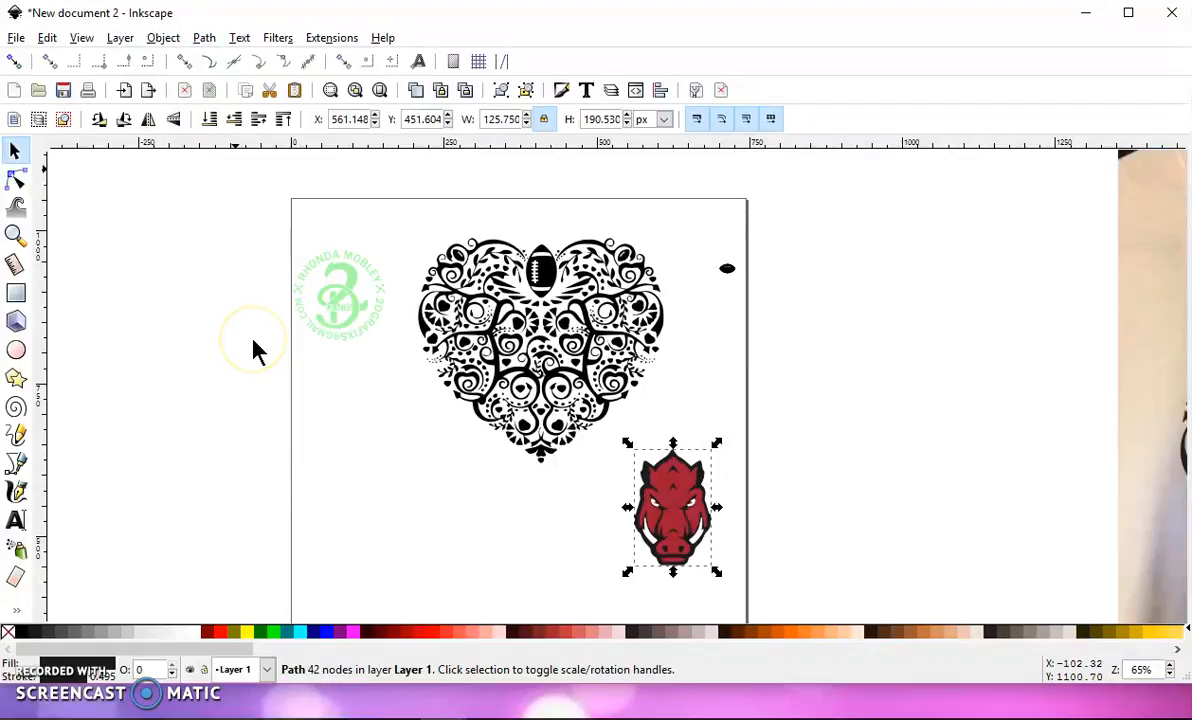
{"action": "key", "text": "ctrl"}
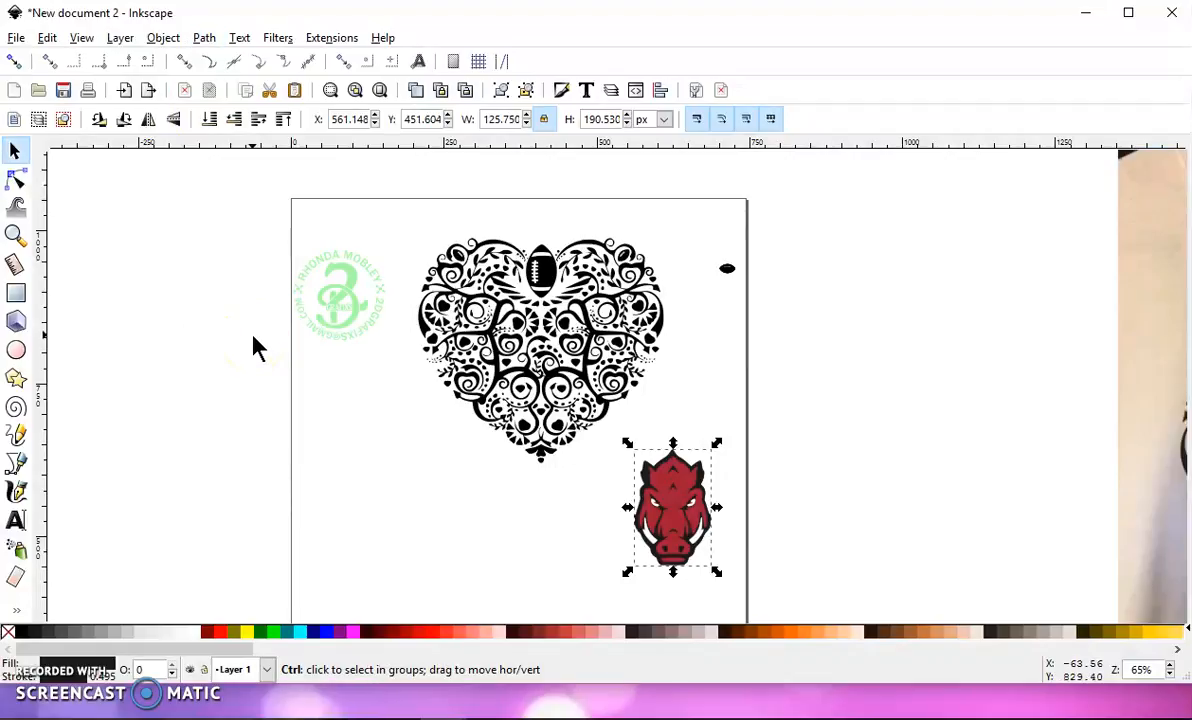
{"action": "key", "text": "ctrl+parenright"}
{"action": "key", "text": "ctrl+parenright"}
{"action": "key", "text": "ctrl+parenright"}
- Move the grouped hog head below the heart and centre the black silhouette on the heart beneath the football
{"action": "left_click", "coordinate": [642, 458]}
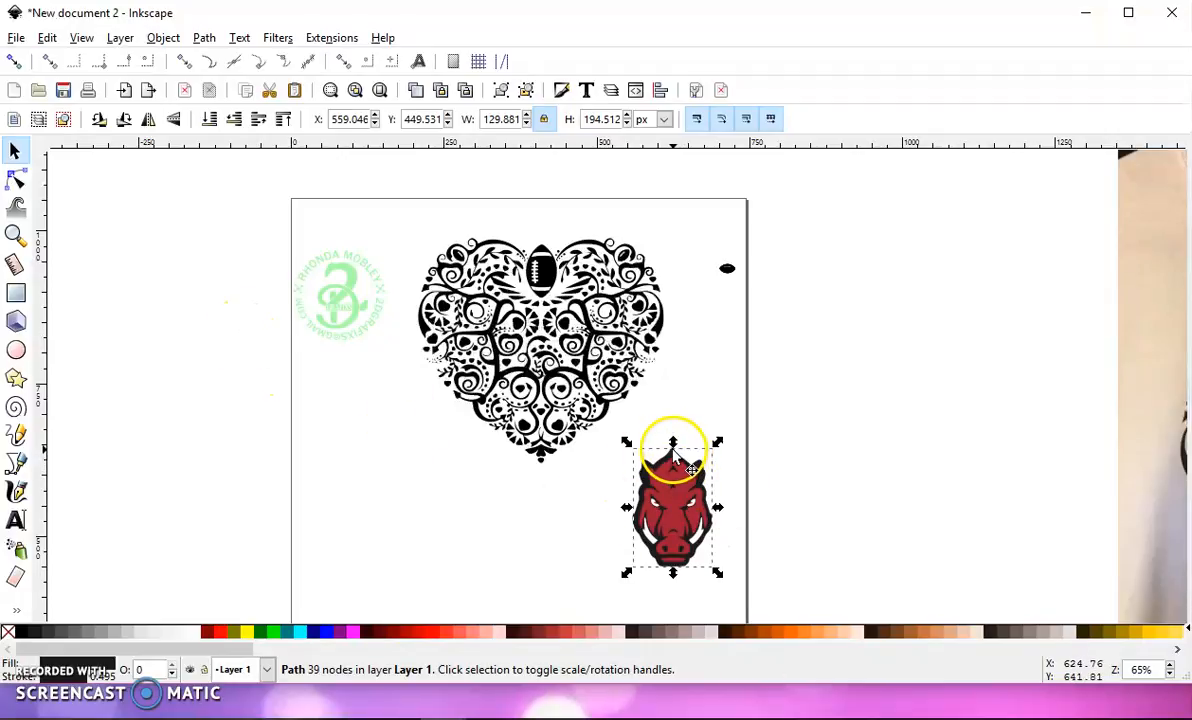
{"action": "left_click_drag", "start_coordinate": [666, 440], "coordinate": [558, 490]}
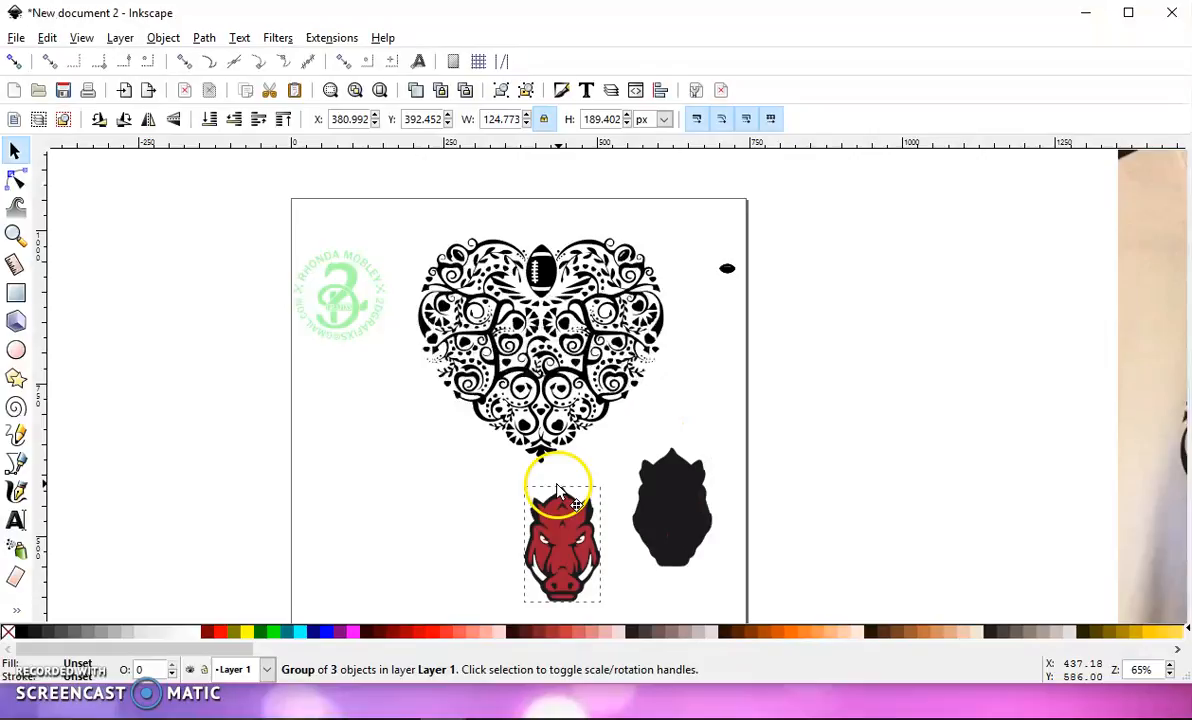
{"action": "left_click", "coordinate": [684, 494]}
{"action": "left_click_drag", "start_coordinate": [684, 494], "coordinate": [553, 362]}
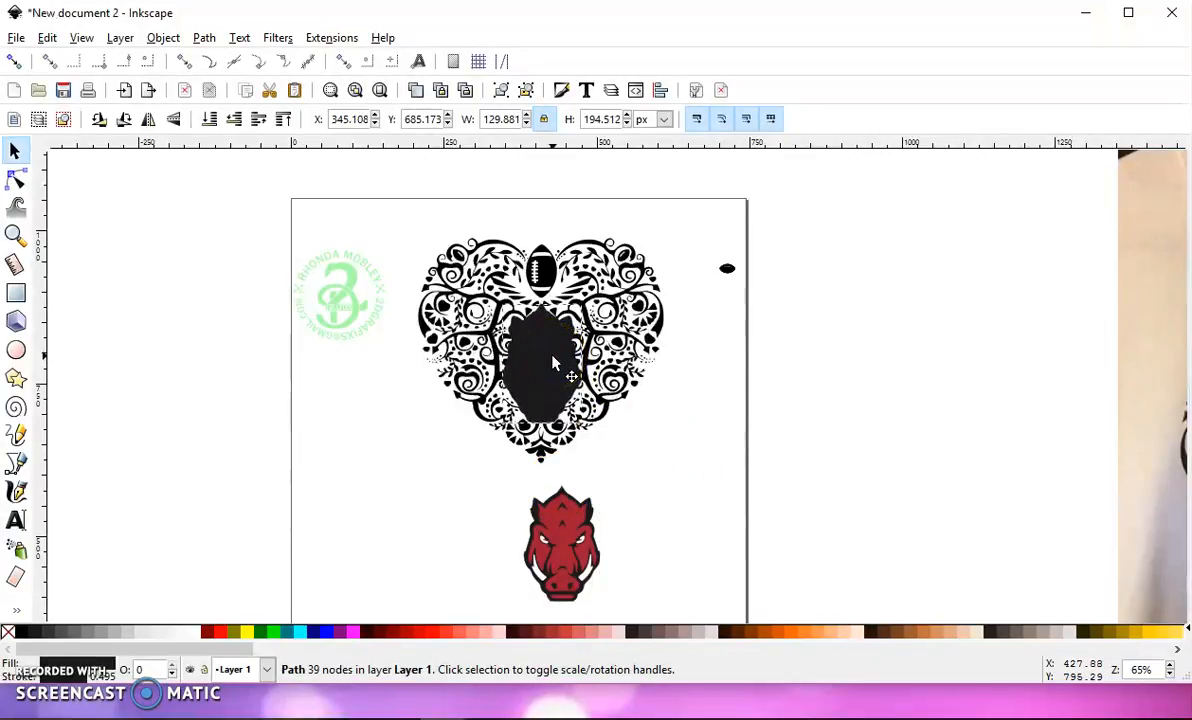
{"action": "scroll", "coordinate": [540, 285], "scroll_direction": "up", "scroll_amount": 3}
{"action": "left_click_drag", "start_coordinate": [563, 381], "coordinate": [563, 388]}
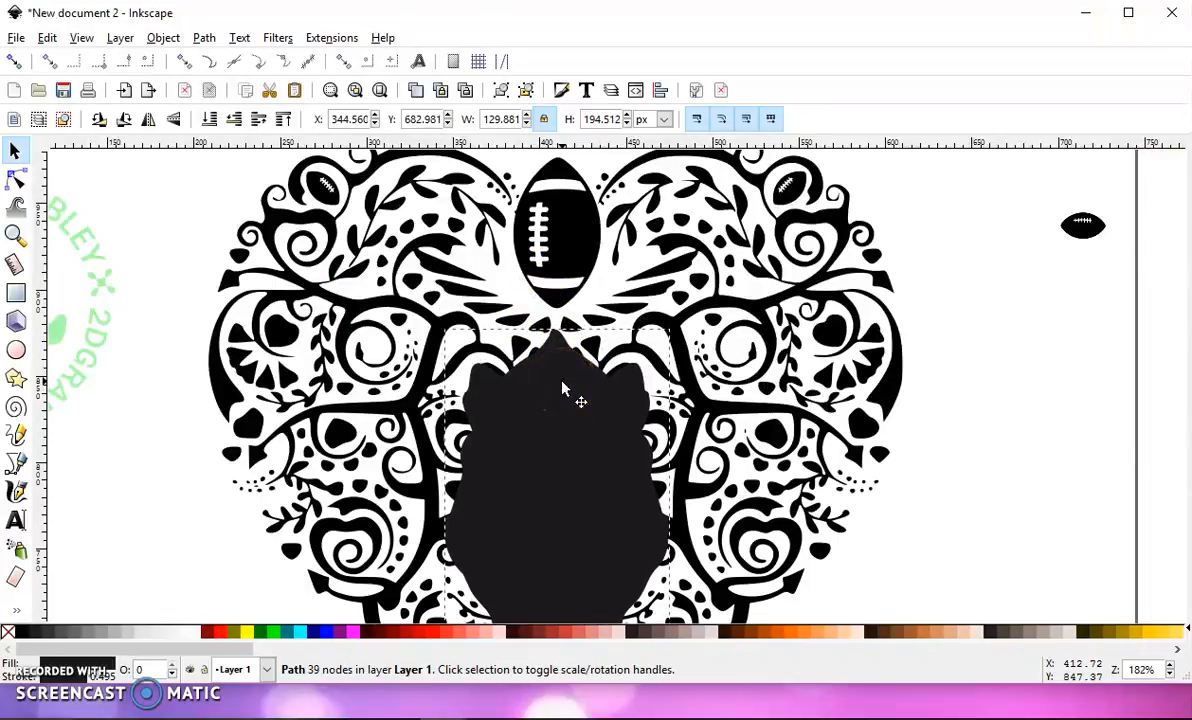
{"action": "scroll", "coordinate": [548, 402], "scroll_direction": "down", "scroll_amount": 3}
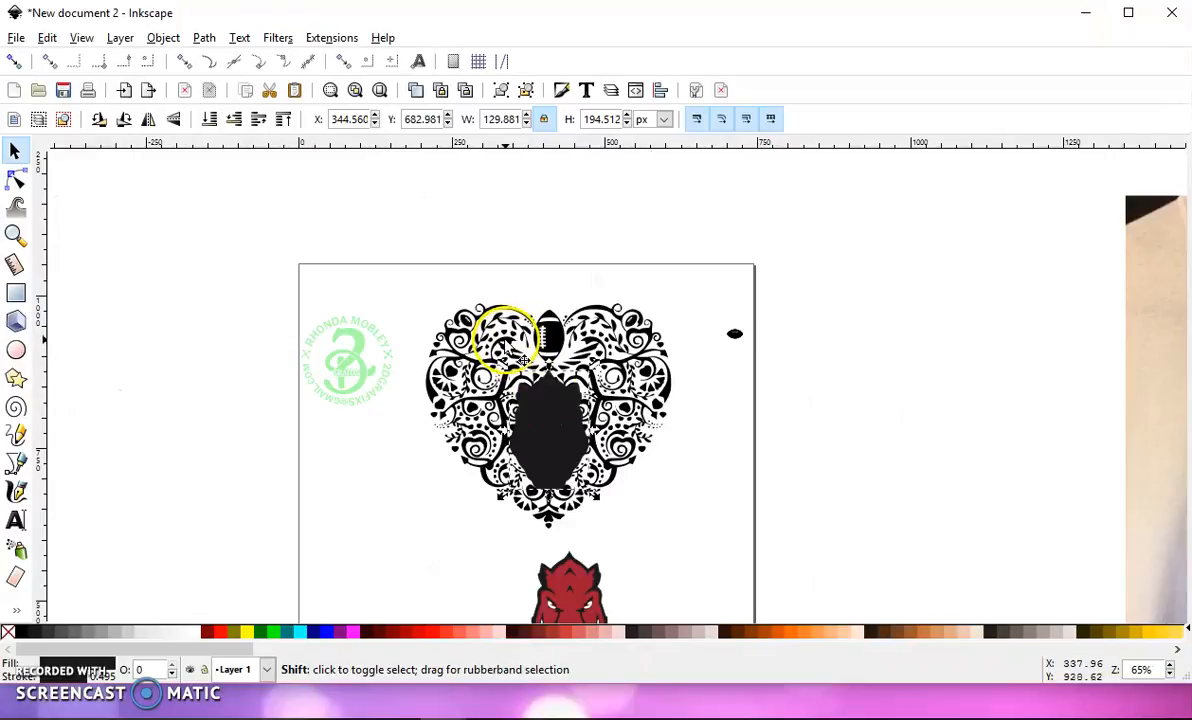
- Cut the black silhouette out of the heart with Difference and place the hog head in the opening
{"action": "left_click", "coordinate": [476, 365], "text": "shift"}
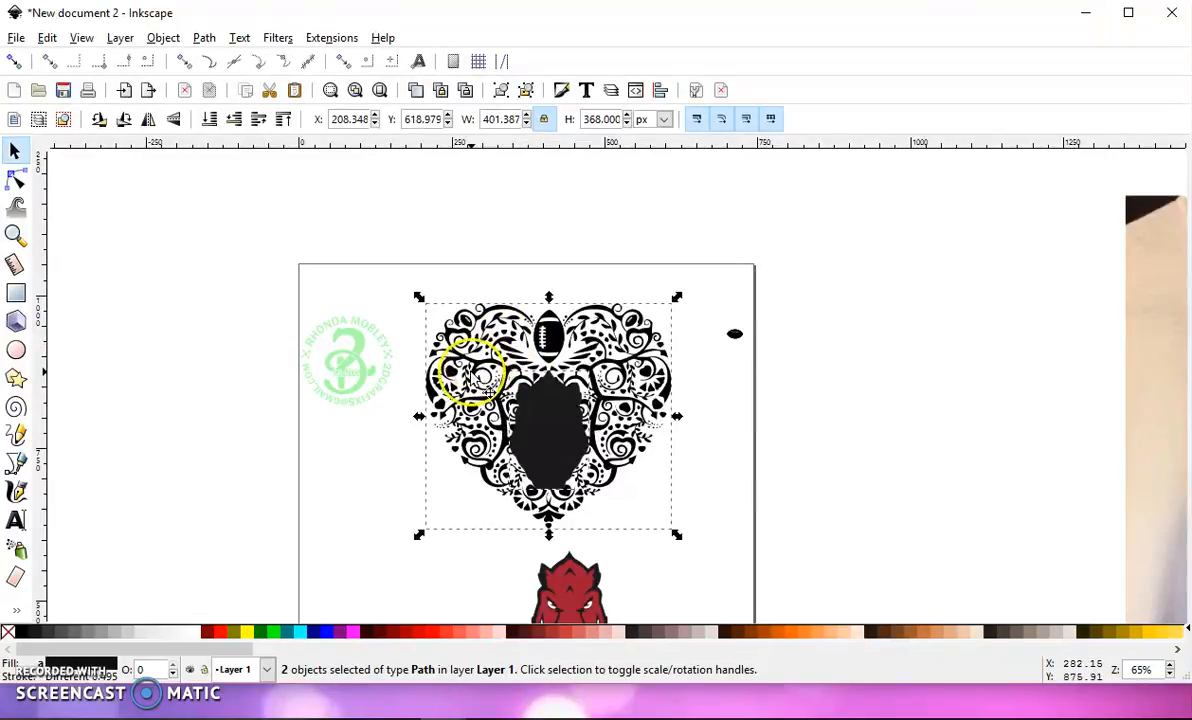
{"action": "left_click", "coordinate": [204, 37]}
{"action": "left_click", "coordinate": [263, 166]}
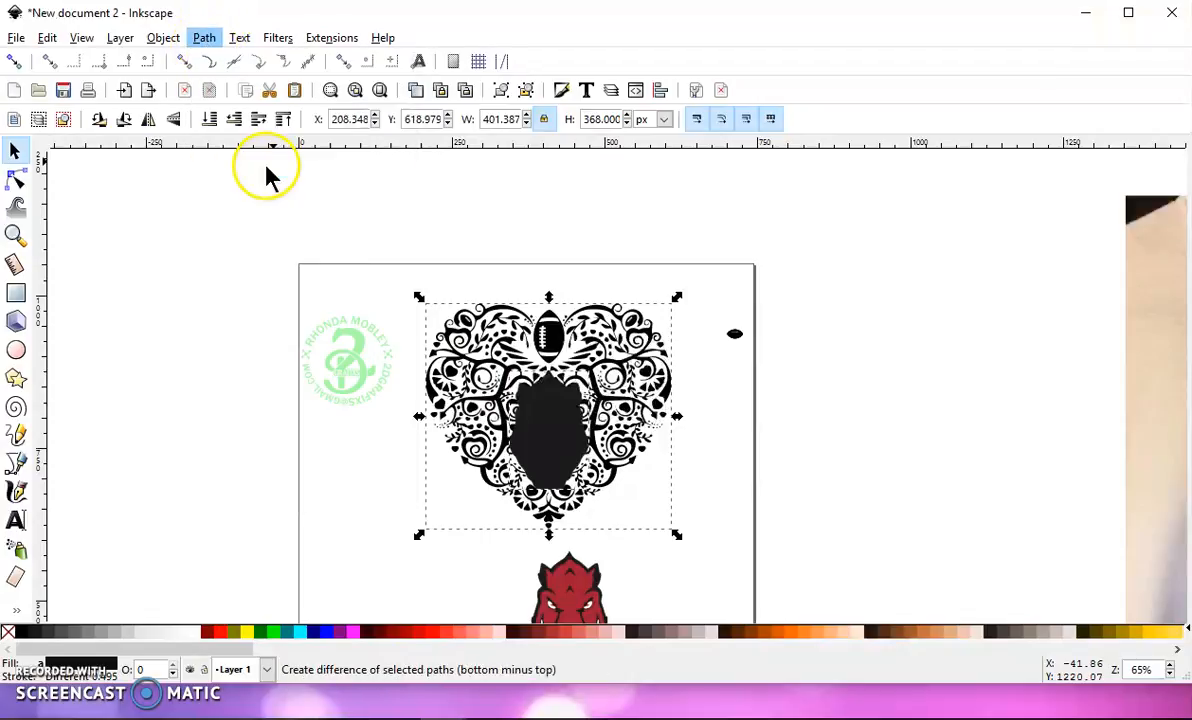
{"action": "left_click", "coordinate": [579, 597]}
{"action": "left_click_drag", "start_coordinate": [576, 592], "coordinate": [552, 374]}
{"action": "scroll", "coordinate": [557, 414], "scroll_direction": "up", "scroll_amount": 4}
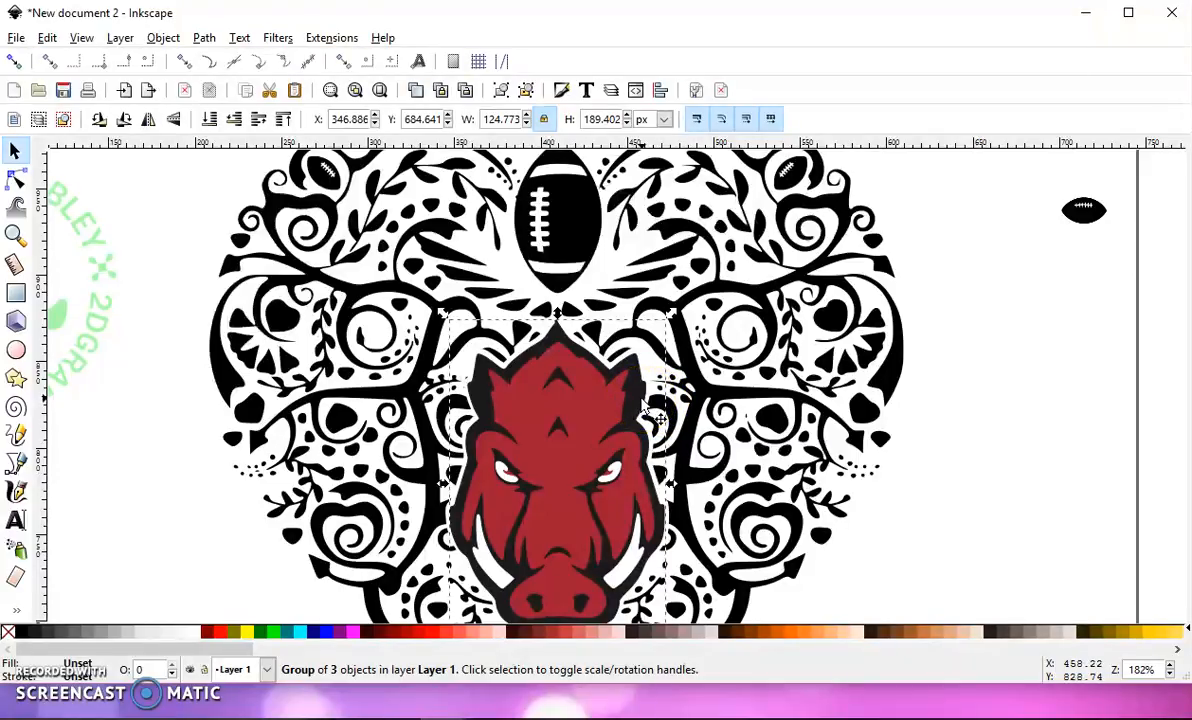
{"action": "scroll", "coordinate": [557, 450], "scroll_direction": "down", "scroll_amount": 1}
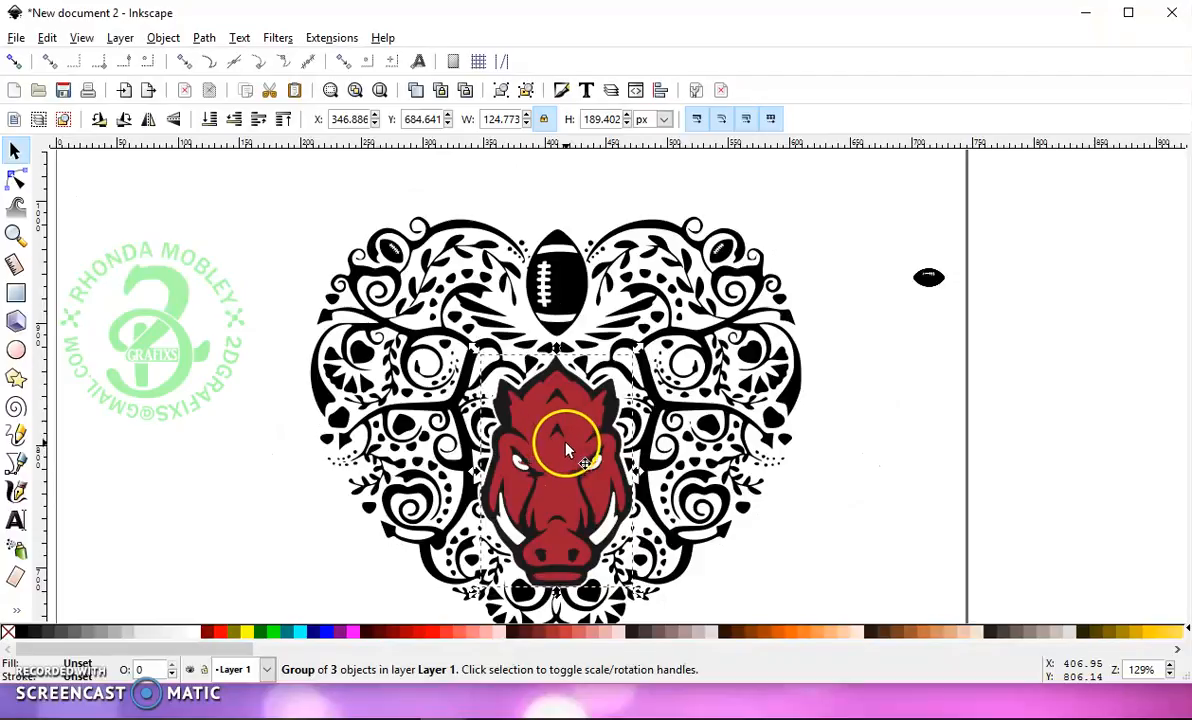
{"action": "scroll", "coordinate": [566, 445], "scroll_direction": "down", "scroll_amount": 1}
{"action": "key", "text": "Escape"}
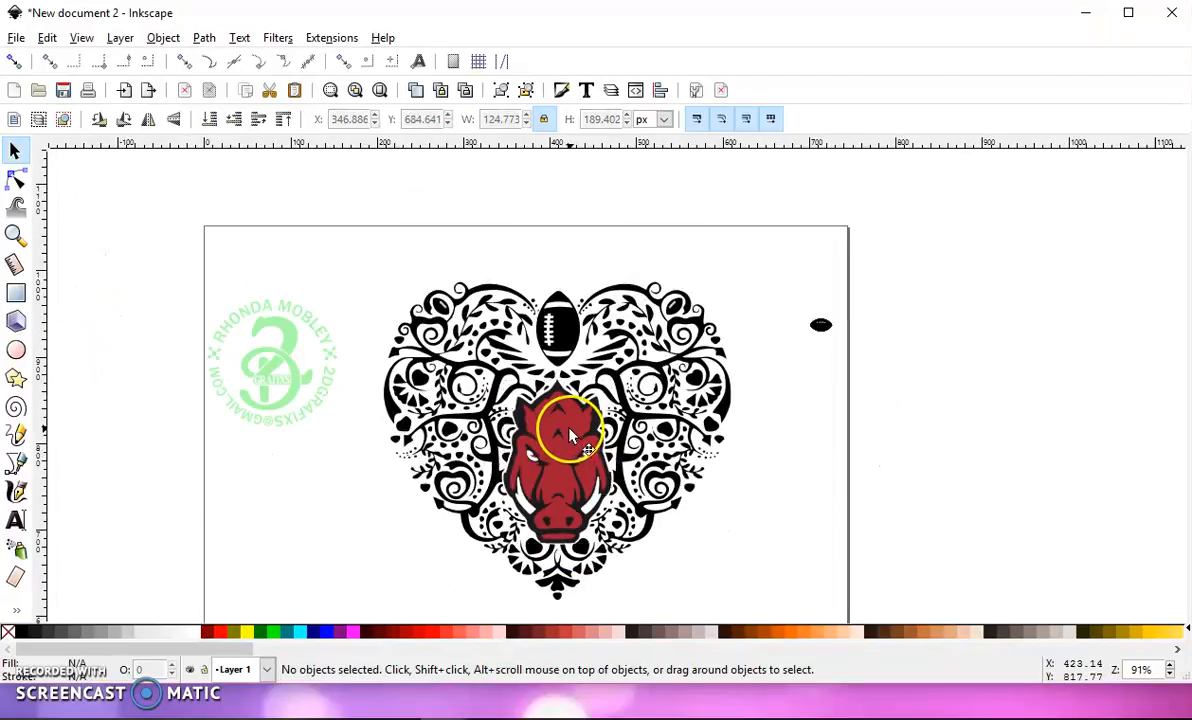
- Move the hog head off the heart, then undo its moves and the Difference cut
{"action": "left_click_drag", "start_coordinate": [566, 442], "coordinate": [831, 450]}
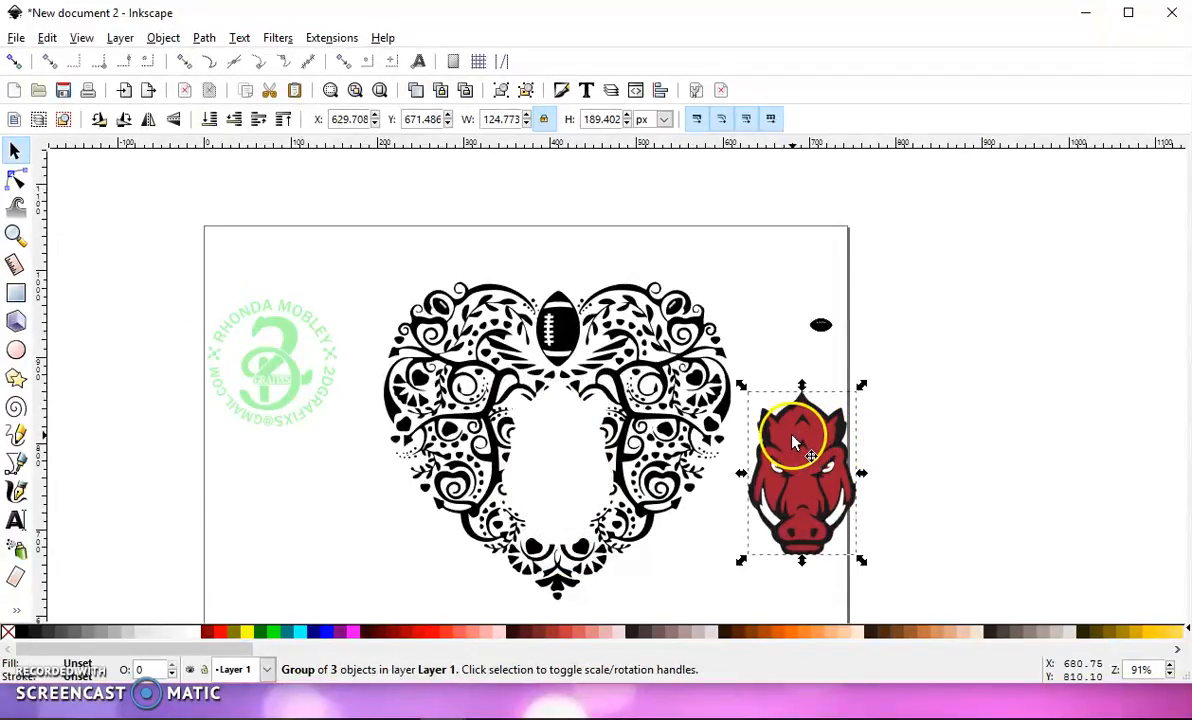
{"action": "key", "text": "ctrl+z"}
{"action": "key", "text": "ctrl+z"}
{"action": "key", "text": "ctrl+z"}
{"action": "key", "text": "ctrl+z"}
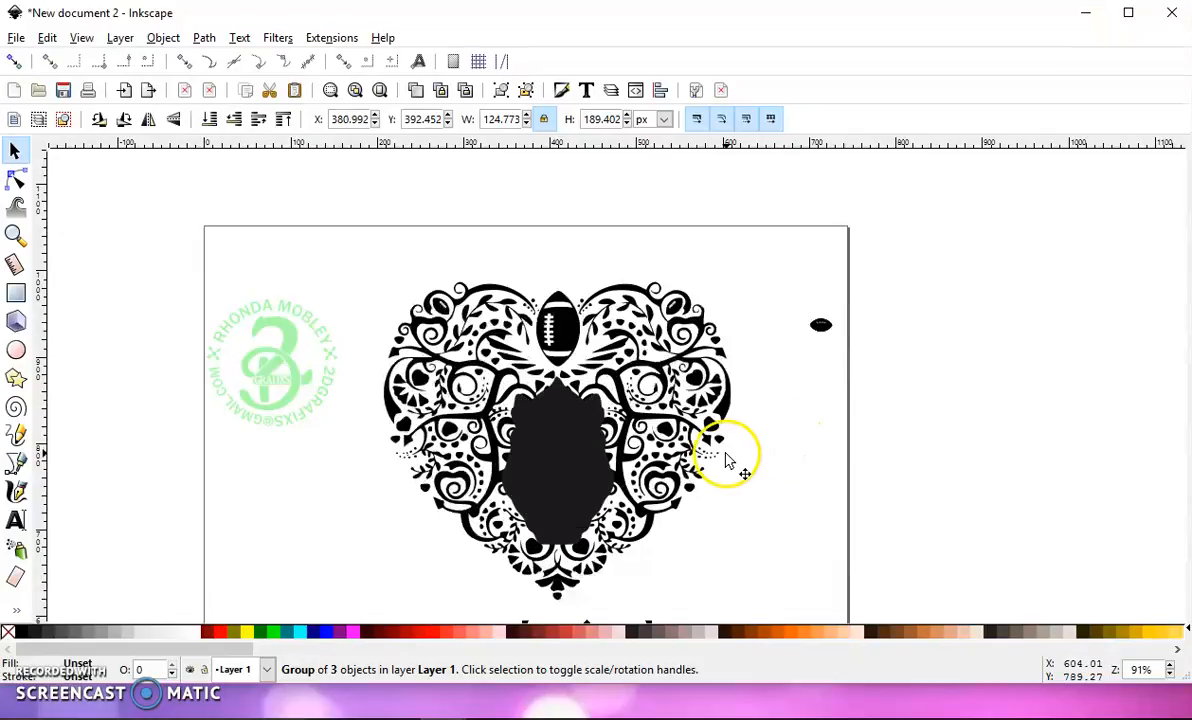
- Move the black silhouette off the heart, then undo back through its moves, the hog head's move and the last outset
{"action": "left_click_drag", "start_coordinate": [540, 434], "coordinate": [258, 511]}
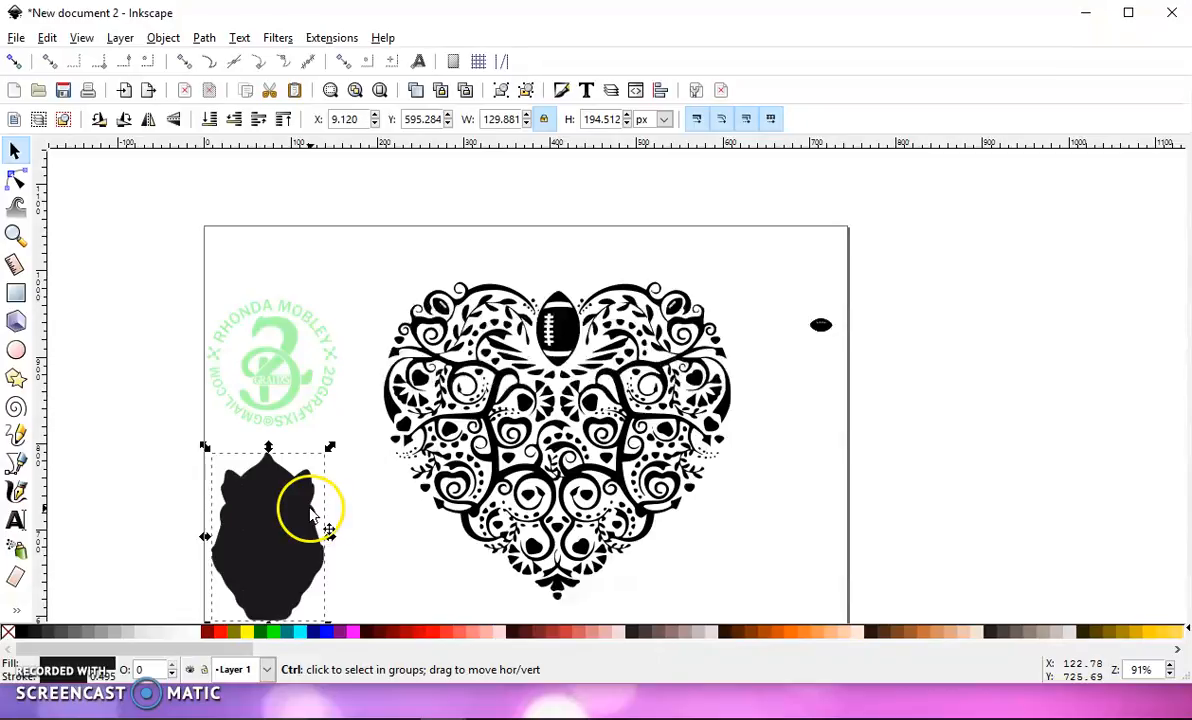
{"action": "key", "text": "ctrl+z"}
{"action": "key", "text": "ctrl+z"}
{"action": "key", "text": "ctrl+z"}
{"action": "key", "text": "ctrl+z"}
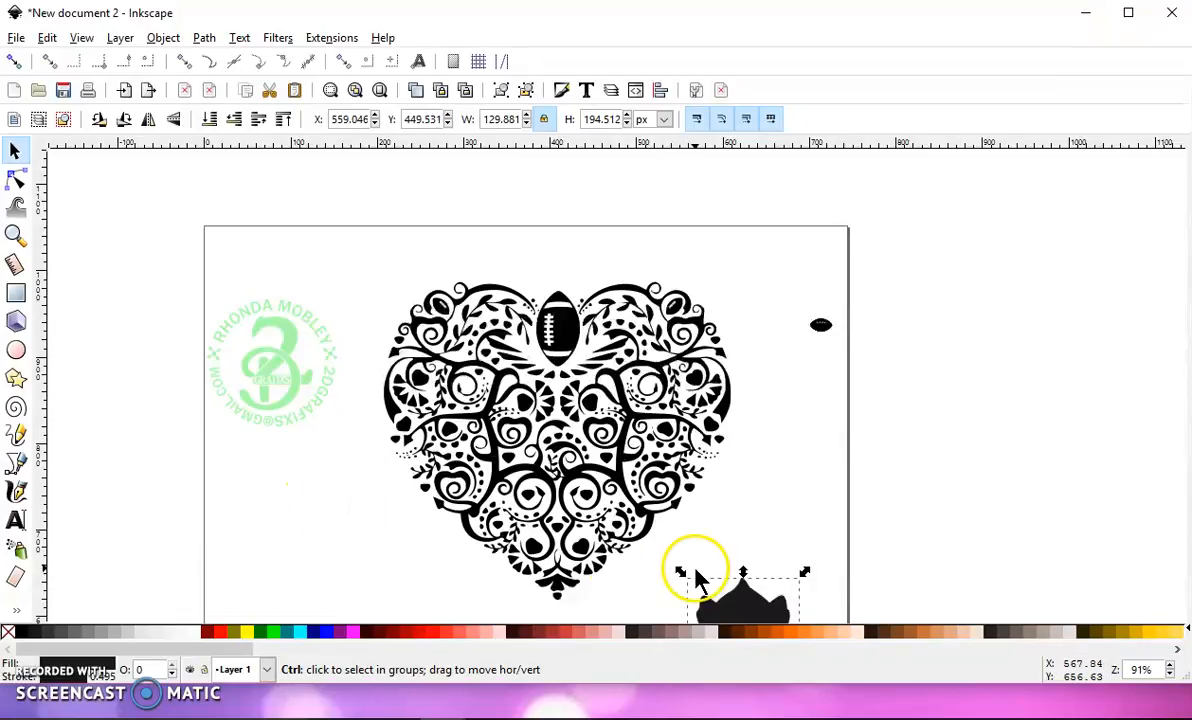
{"action": "key", "text": "ctrl+z"}
{"action": "left_click", "coordinate": [708, 585]}
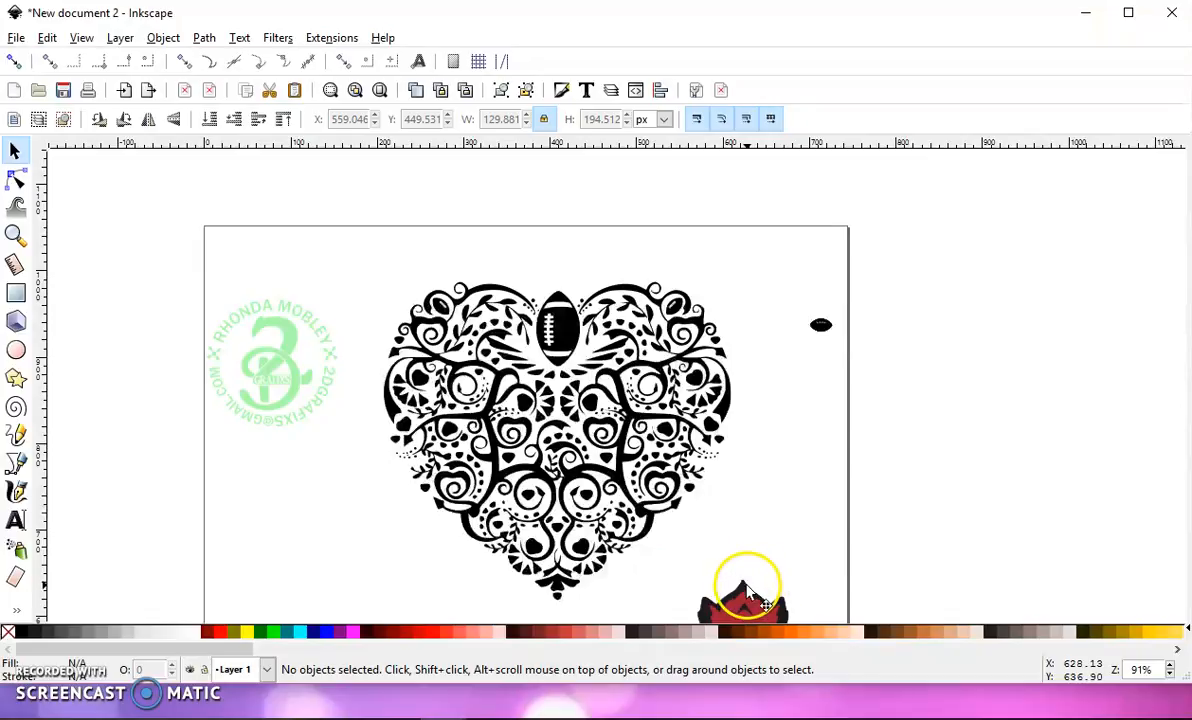
- Pull the hog head off the black silhouette and centre the silhouette on the heart just beneath the football
{"action": "left_click", "coordinate": [745, 572]}
{"action": "left_click_drag", "start_coordinate": [745, 572], "coordinate": [705, 508]}
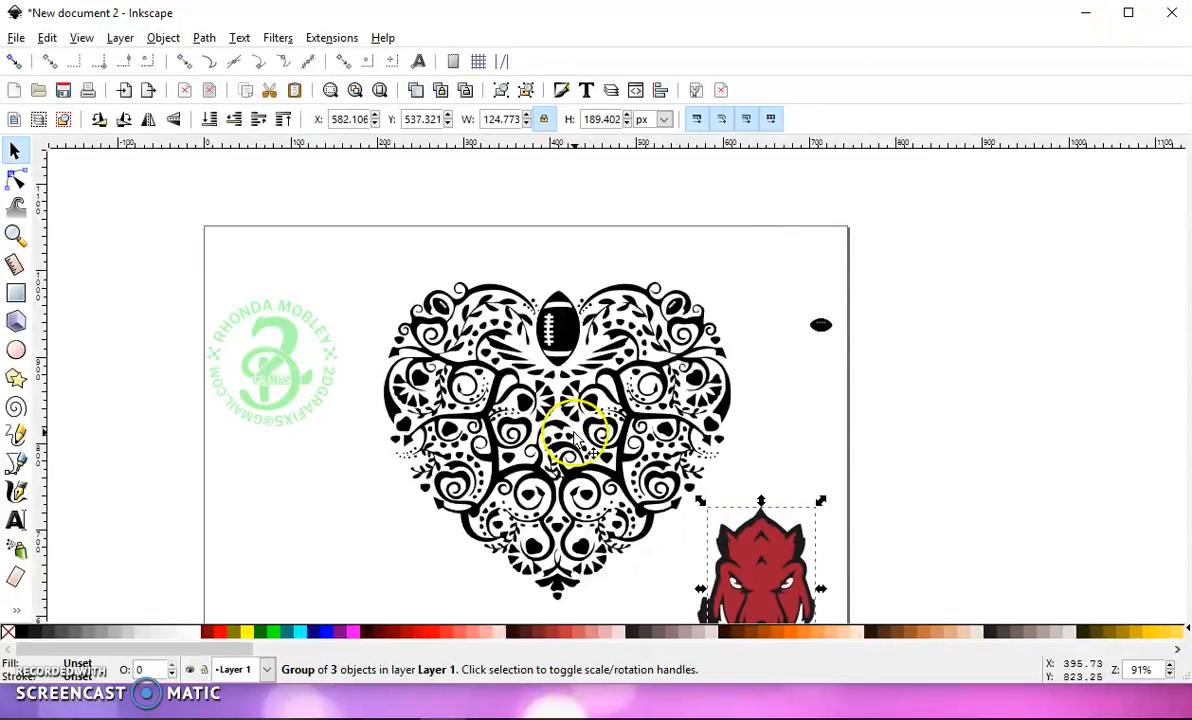
{"action": "scroll", "coordinate": [665, 540], "scroll_direction": "down", "scroll_amount": 4}
{"action": "left_click", "coordinate": [680, 570]}
{"action": "left_click_drag", "start_coordinate": [678, 572], "coordinate": [632, 520]}
{"action": "scroll", "coordinate": [630, 515], "scroll_direction": "up", "scroll_amount": 5}
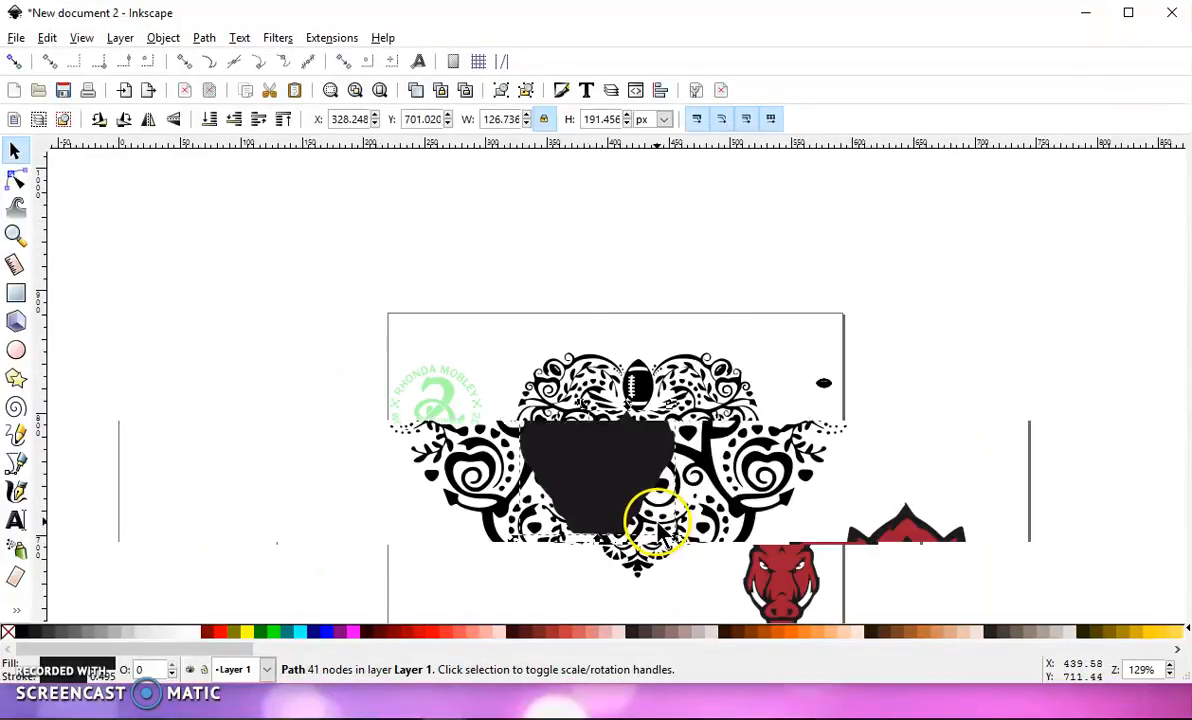
{"action": "left_click_drag", "start_coordinate": [610, 440], "coordinate": [638, 471]}
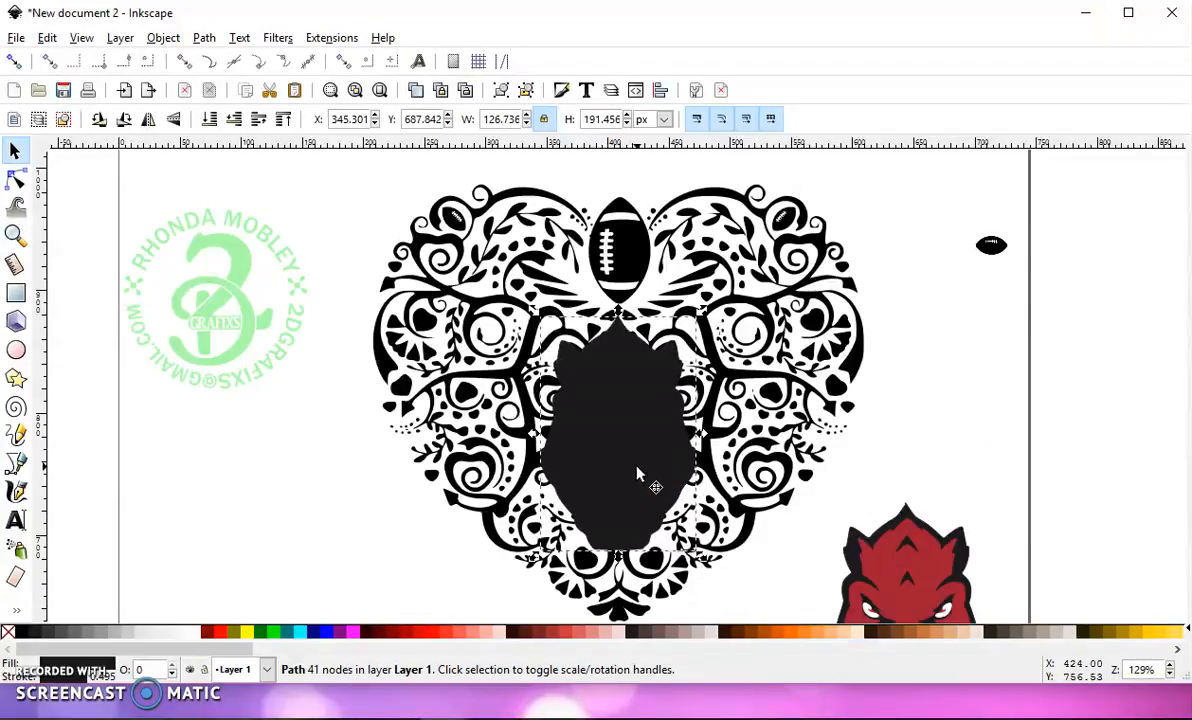
- Merge the black silhouette and the ornate heart into one path with Union
{"action": "left_click", "coordinate": [437, 258], "text": "shift"}
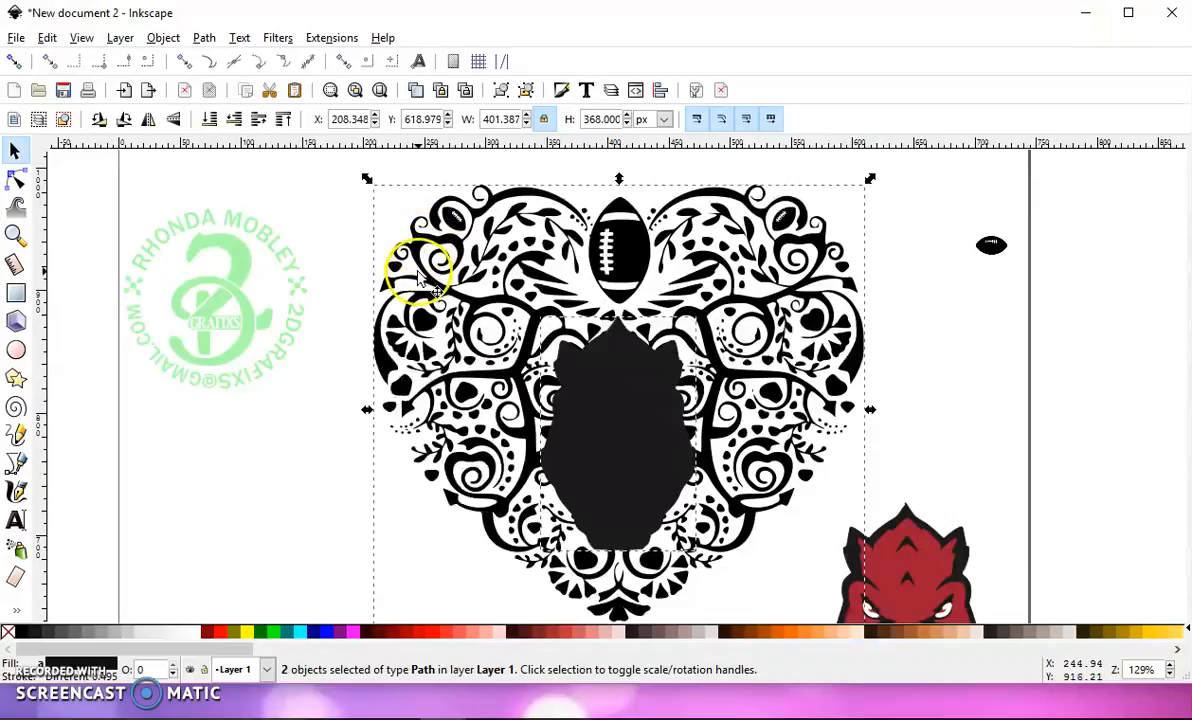
{"action": "left_click", "coordinate": [207, 40]}
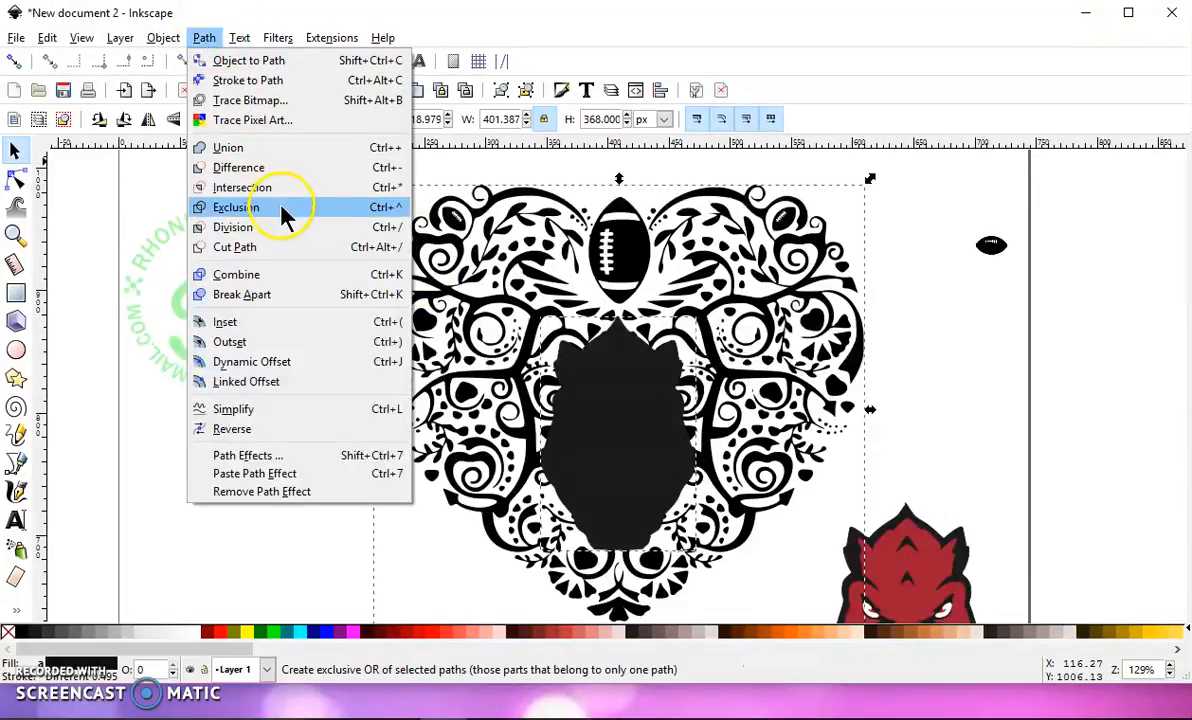
{"action": "left_click", "coordinate": [263, 149]}
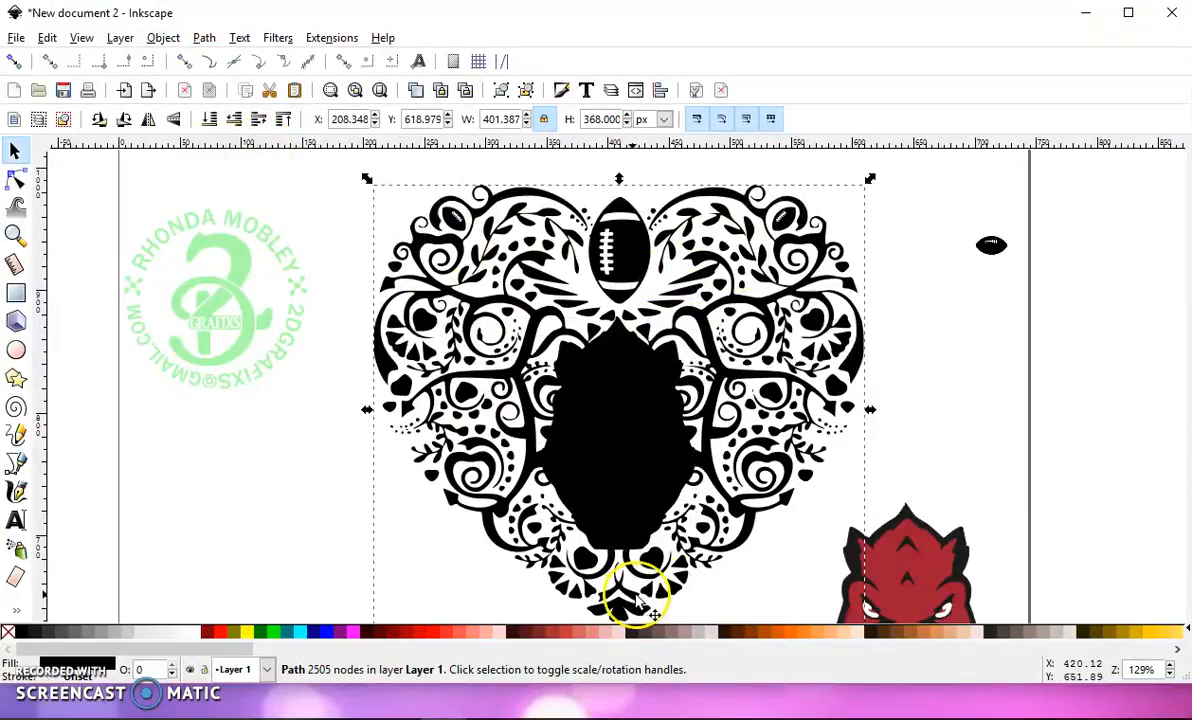
- Move the hog head up beside the heart, ungroup its three pieces and clear the selection
{"action": "left_click", "coordinate": [915, 545]}
{"action": "left_click_drag", "start_coordinate": [915, 545], "coordinate": [965, 408]}
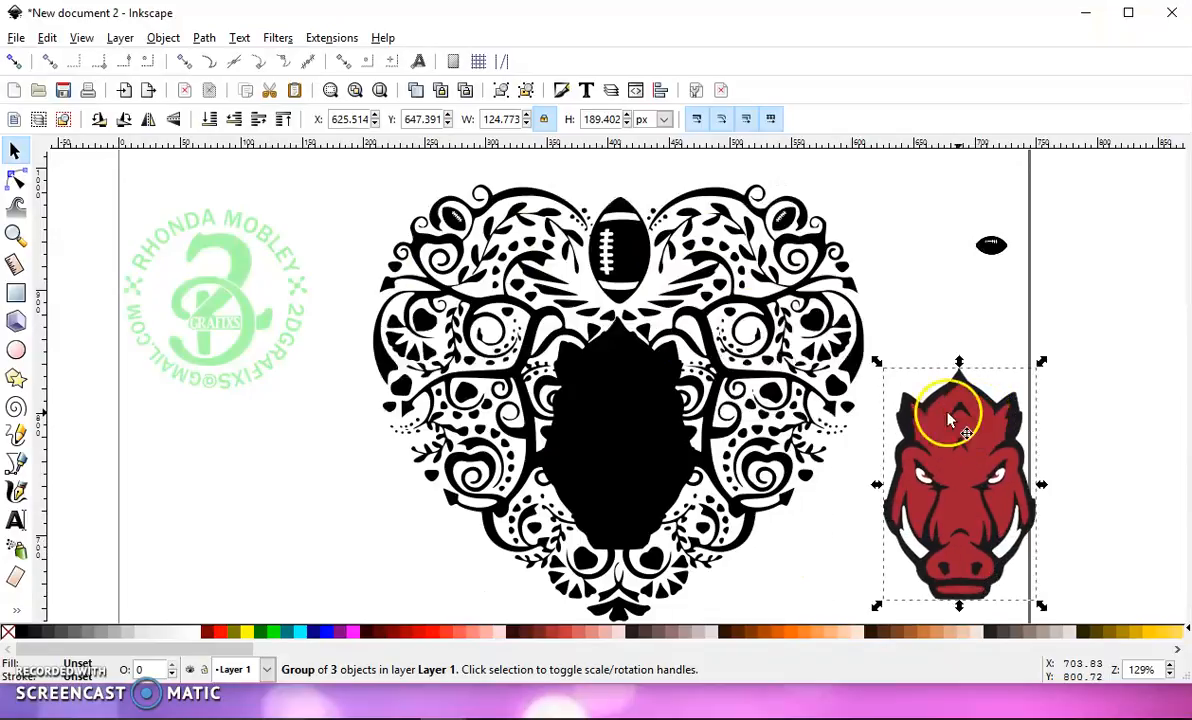
{"action": "left_click", "coordinate": [525, 90]}
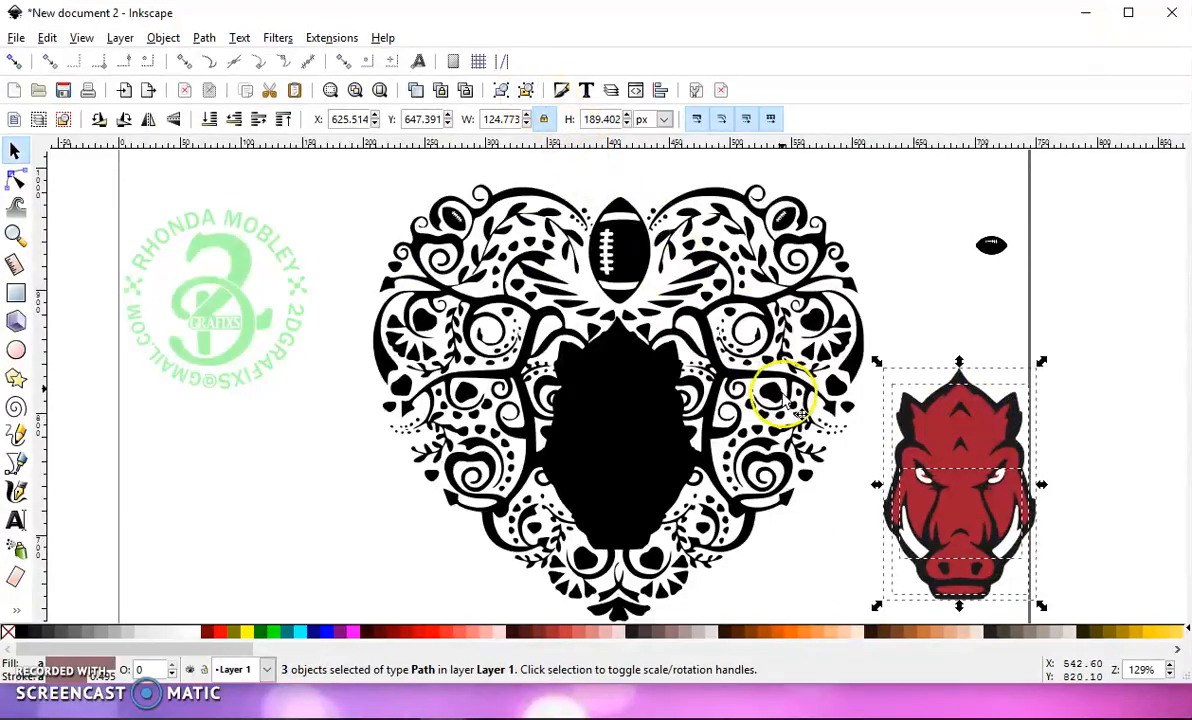
{"action": "left_click", "coordinate": [1104, 412]}
- Place the hog head's two coloured face pieces over the heart's silhouette and delete the leftover black backing shape
{"action": "left_click_drag", "start_coordinate": [993, 428], "coordinate": [639, 372]}
{"action": "left_click", "coordinate": [995, 485]}
{"action": "left_click_drag", "start_coordinate": [995, 485], "coordinate": [649, 441]}
{"action": "left_click", "coordinate": [1006, 497]}
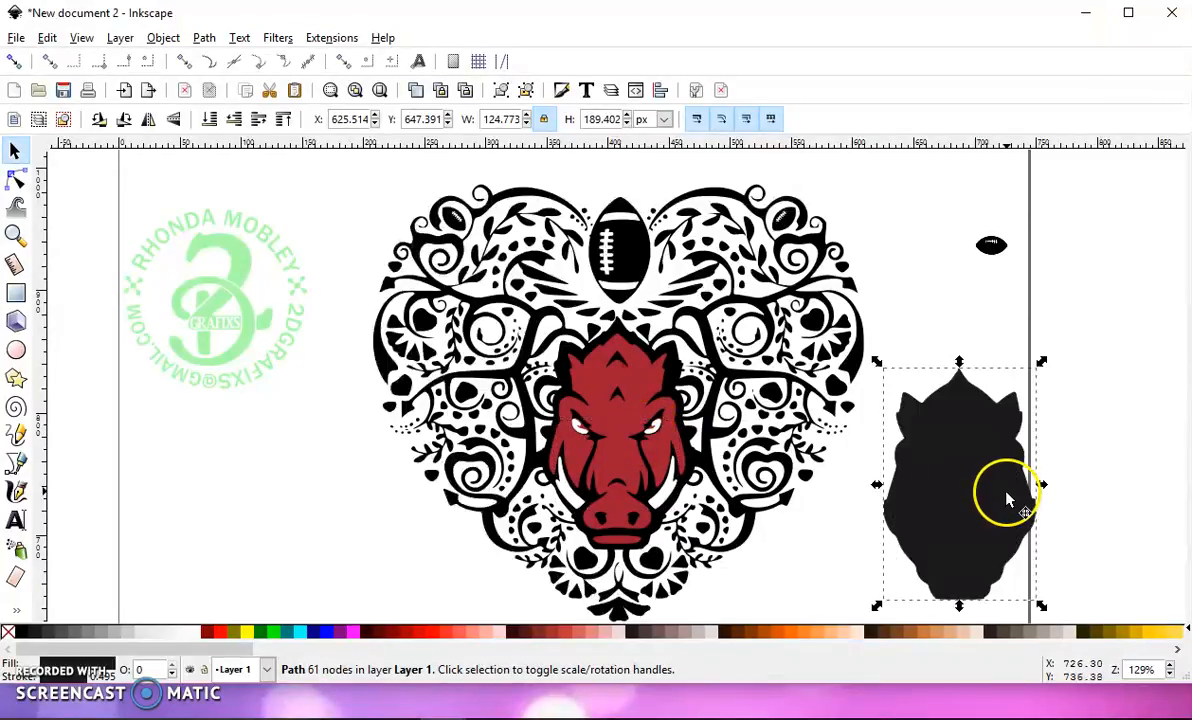
{"action": "key", "text": "Delete"}
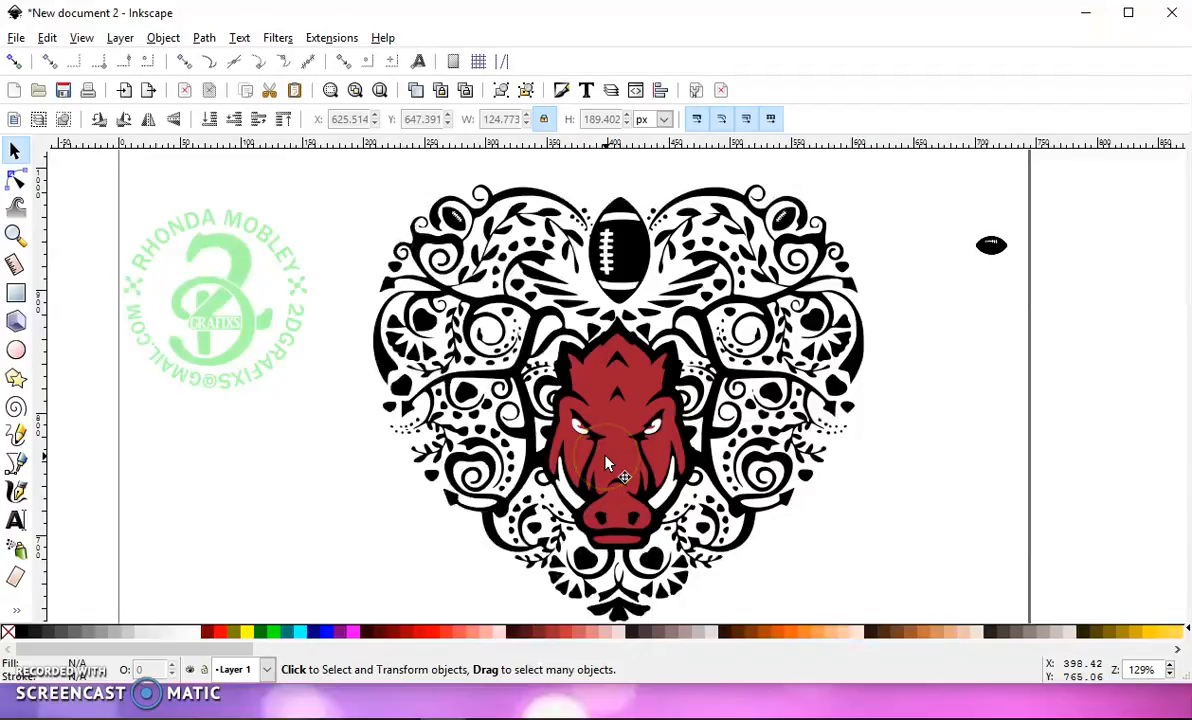
- Group the heart with the hog face pieces and delete the small spare football near the page's right edge
{"action": "scroll", "coordinate": [606, 463], "scroll_direction": "down", "scroll_amount": 1}
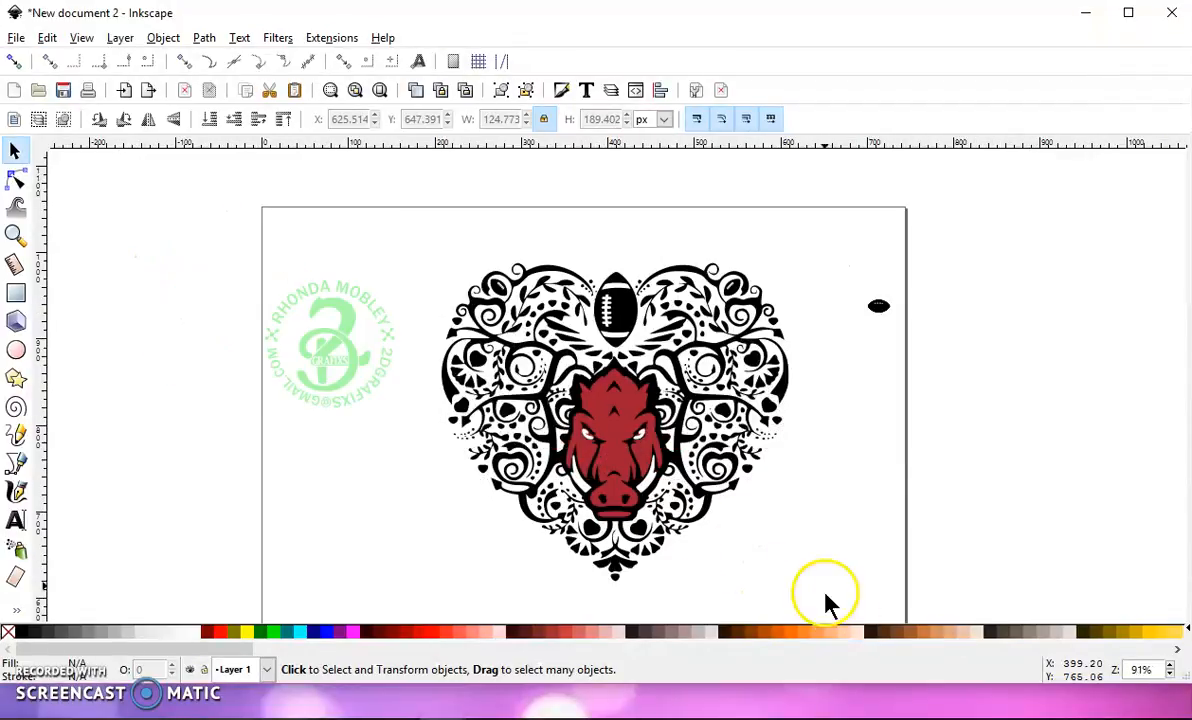
{"action": "left_click_drag", "start_coordinate": [851, 610], "coordinate": [397, 230]}
{"action": "left_click", "coordinate": [501, 90]}
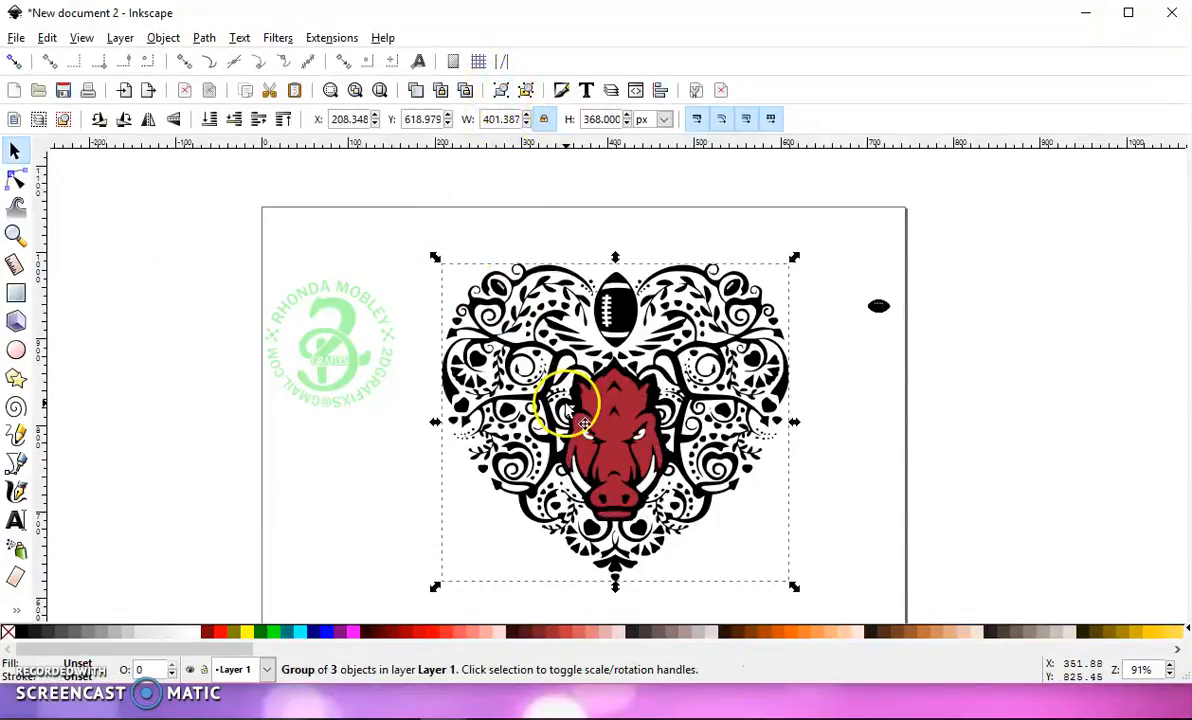
{"action": "left_click_drag", "start_coordinate": [935, 345], "coordinate": [841, 260]}
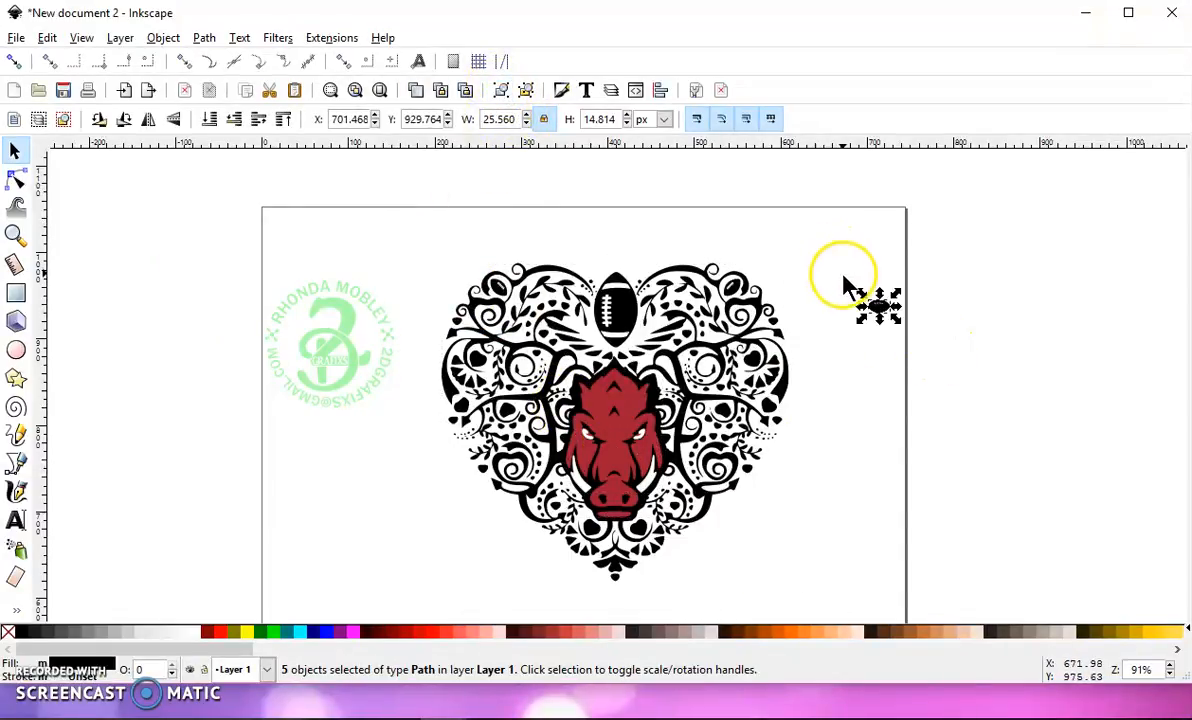
{"action": "key", "text": "Delete"}
- Move the red RAZORBACKS wordmark directly beneath the heart's lower tip
{"action": "scroll", "coordinate": [733, 430], "scroll_direction": "down", "scroll_amount": 3}
{"action": "left_click_drag", "start_coordinate": [721, 431], "coordinate": [670, 349]}
{"action": "scroll", "coordinate": [704, 396], "scroll_direction": "up", "scroll_amount": 2}
{"action": "scroll", "coordinate": [695, 418], "scroll_direction": "down", "scroll_amount": 5}
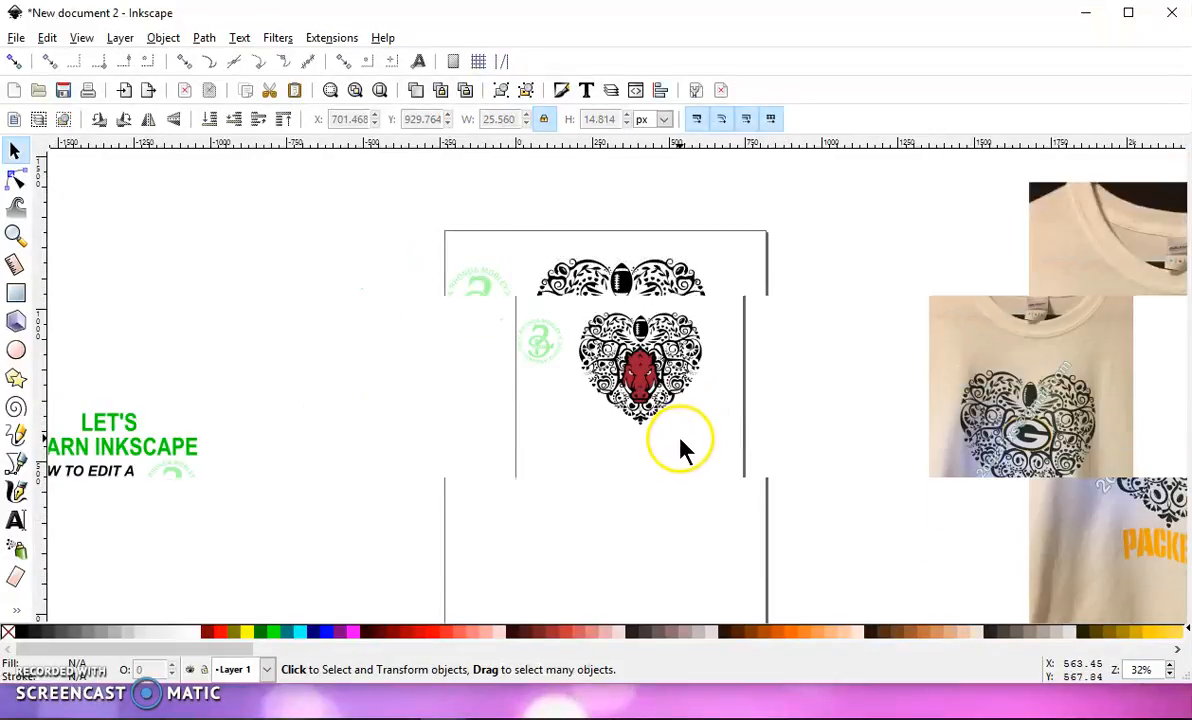
{"action": "scroll", "coordinate": [686, 445], "scroll_direction": "up", "scroll_amount": 4}
{"action": "left_click", "coordinate": [585, 597]}
{"action": "left_click_drag", "start_coordinate": [585, 597], "coordinate": [668, 360]}
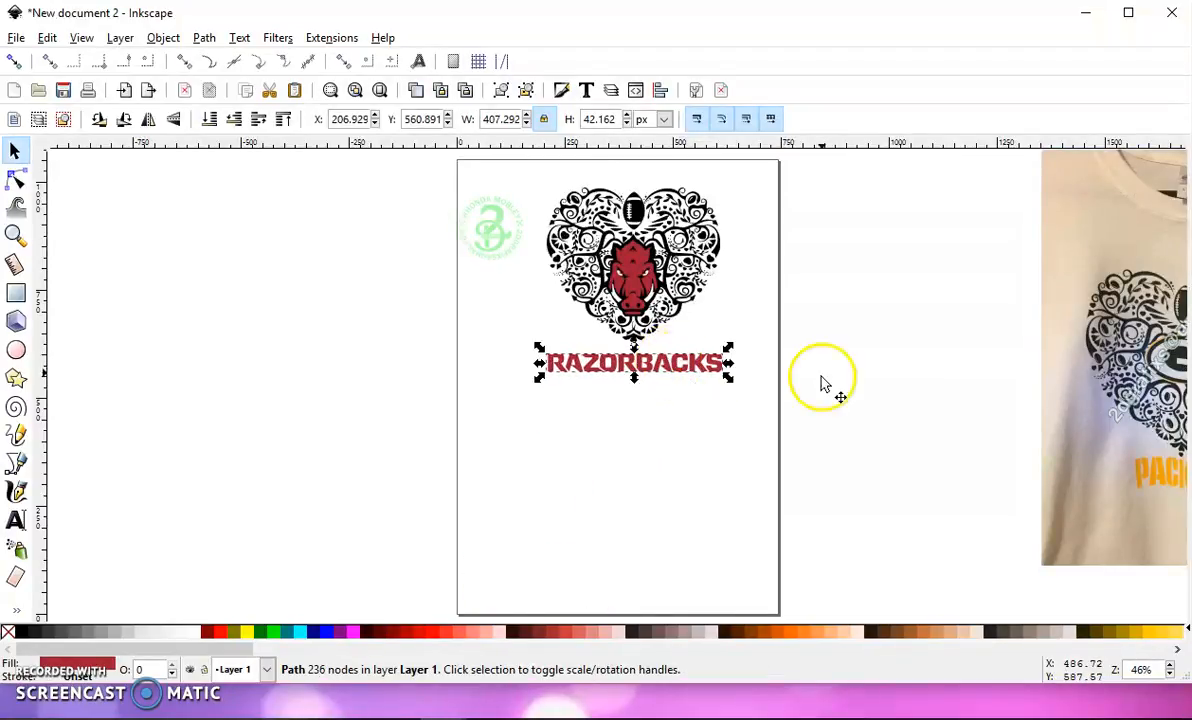
{"action": "left_click_drag", "start_coordinate": [1036, 387], "coordinate": [959, 394]}
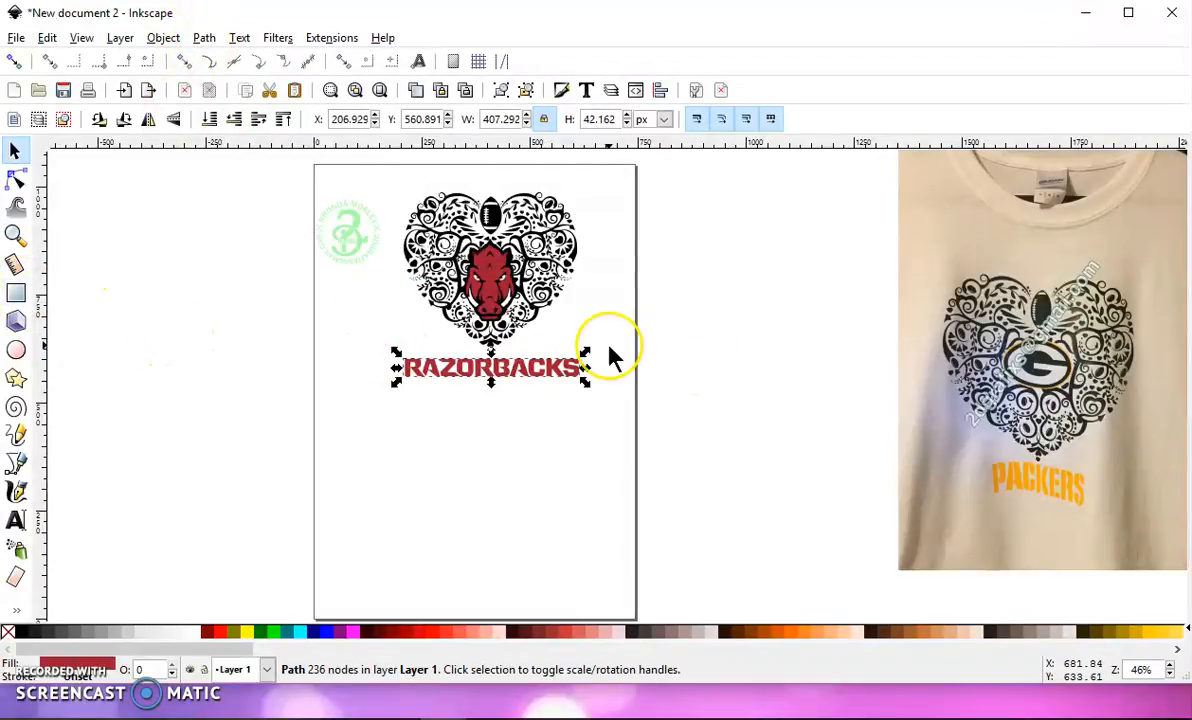
{"action": "left_click", "coordinate": [206, 42]}
{"action": "left_click", "coordinate": [228, 61]}
{"action": "left_click", "coordinate": [239, 37]}
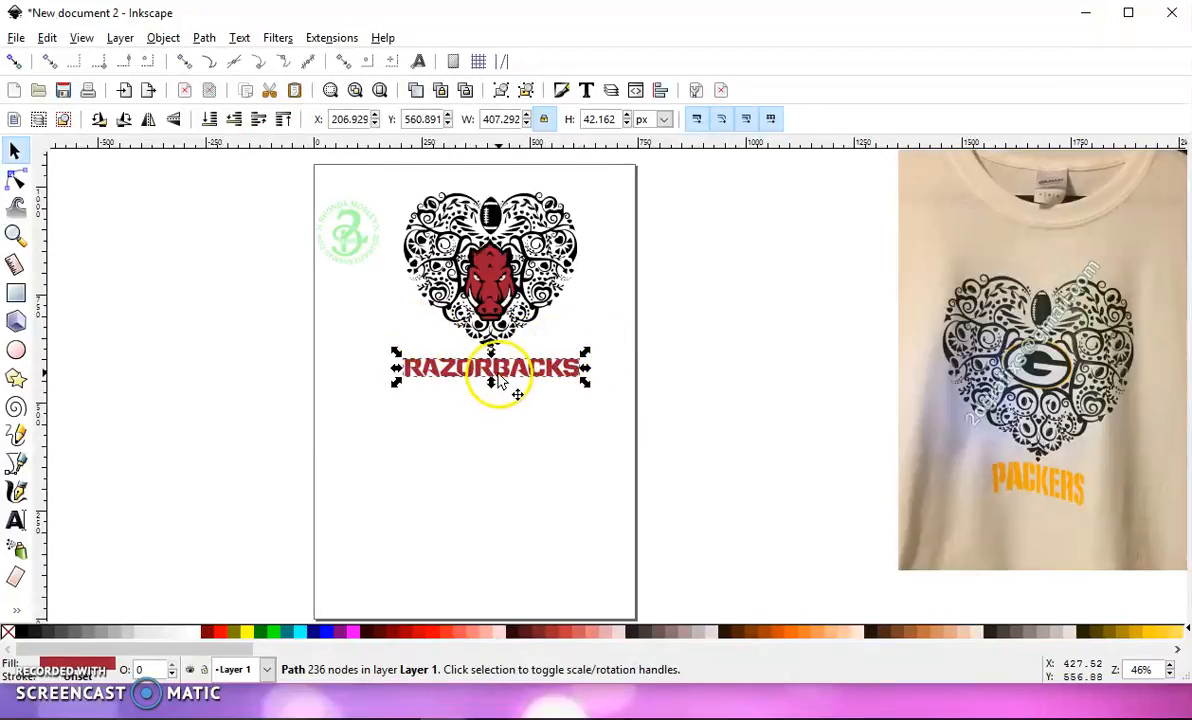
- Nudge the RAZORBACKS wordmark to centre it beneath the heart, and group it with the heart design
{"action": "left_click_drag", "start_coordinate": [498, 378], "coordinate": [496, 380]}
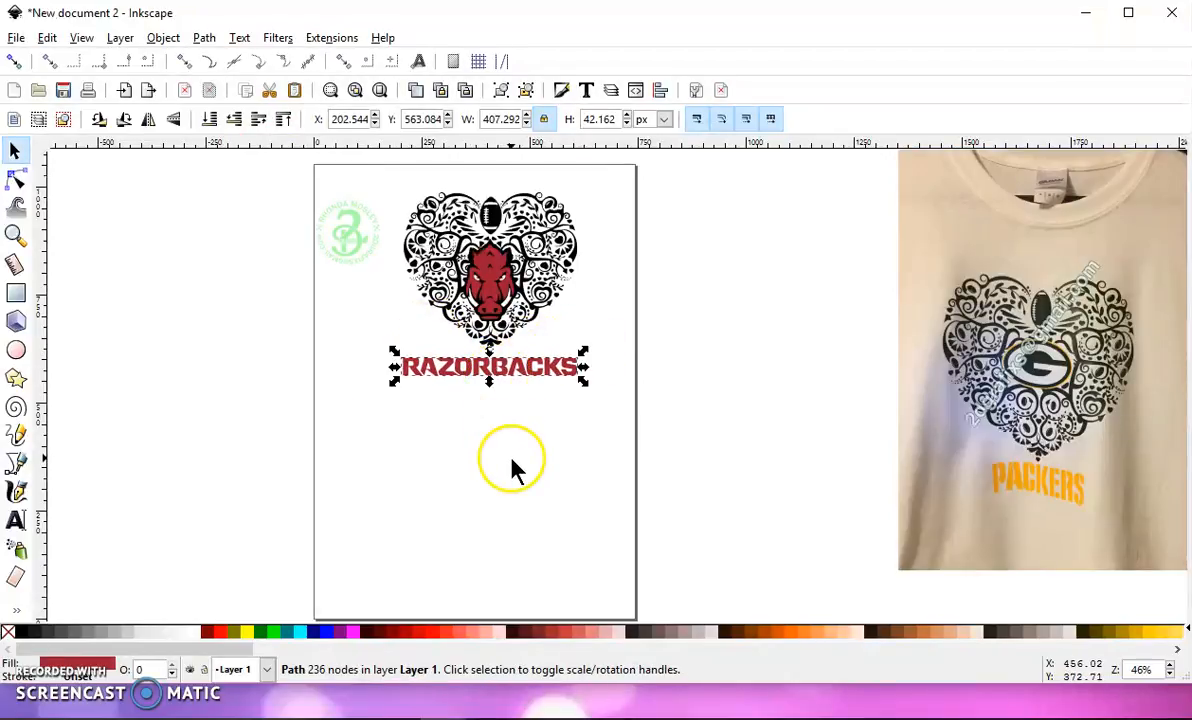
{"action": "scroll", "coordinate": [512, 462], "scroll_direction": "down", "scroll_amount": 1}
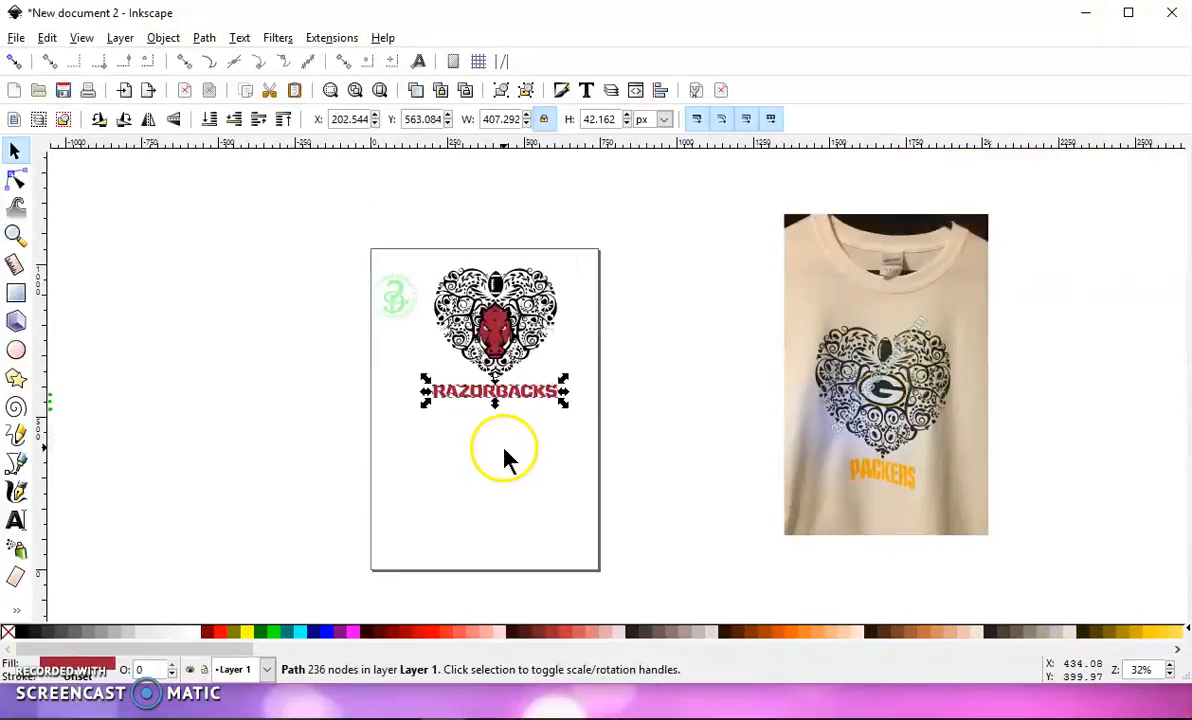
{"action": "mouse_move", "coordinate": [428, 234]}
{"action": "left_mouse_down"}
{"action": "mouse_move", "coordinate": [408, 209]}
{"action": "mouse_move", "coordinate": [411, 220]}
{"action": "left_mouse_up"}
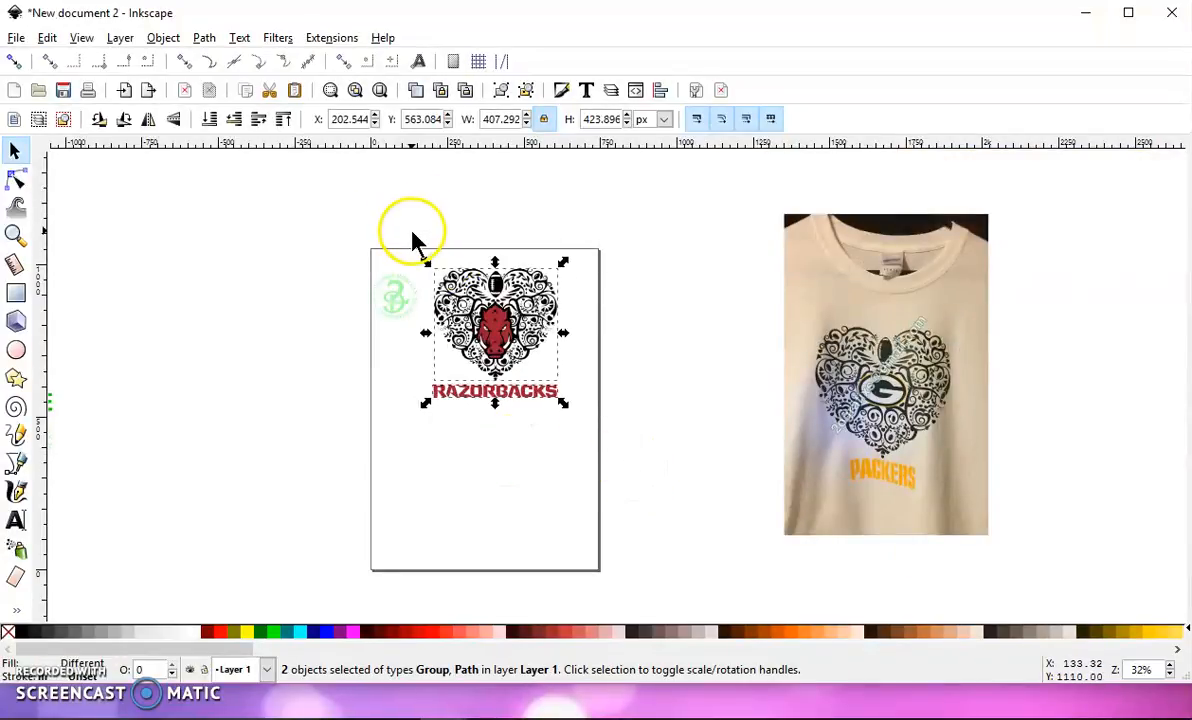
{"action": "left_click", "coordinate": [500, 91]}
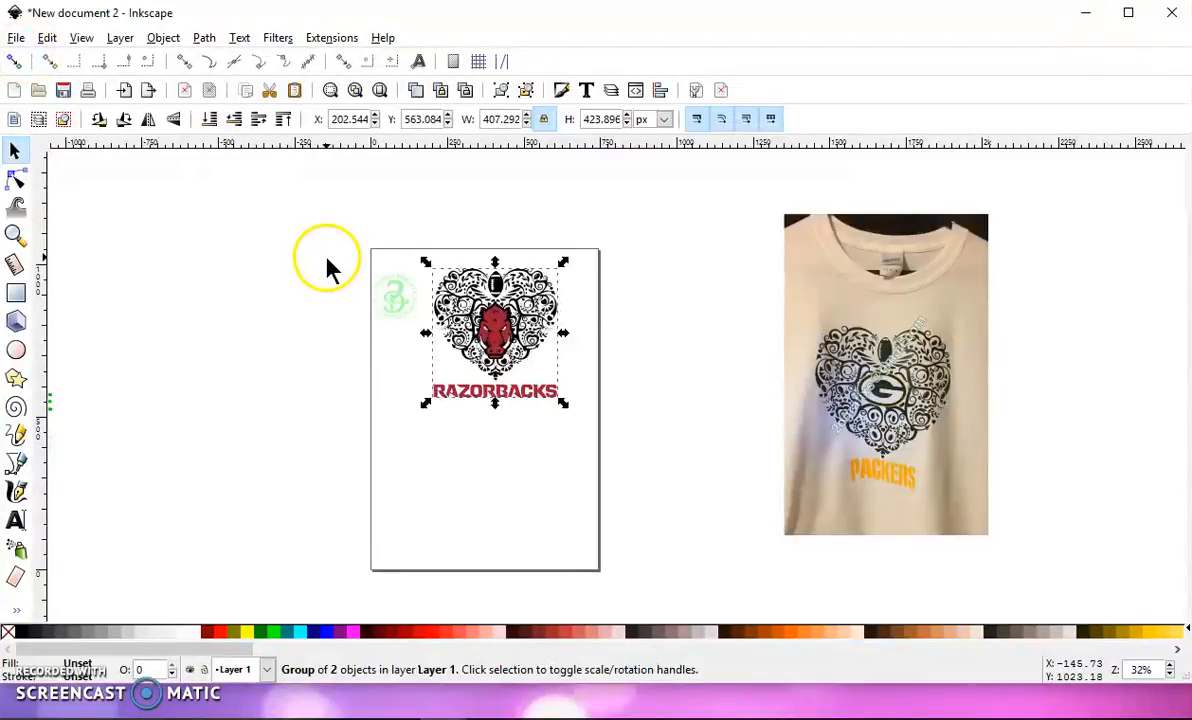
{"action": "scroll", "coordinate": [327, 265], "scroll_direction": "up", "scroll_amount": 1}
{"action": "left_click", "coordinate": [16, 38]}
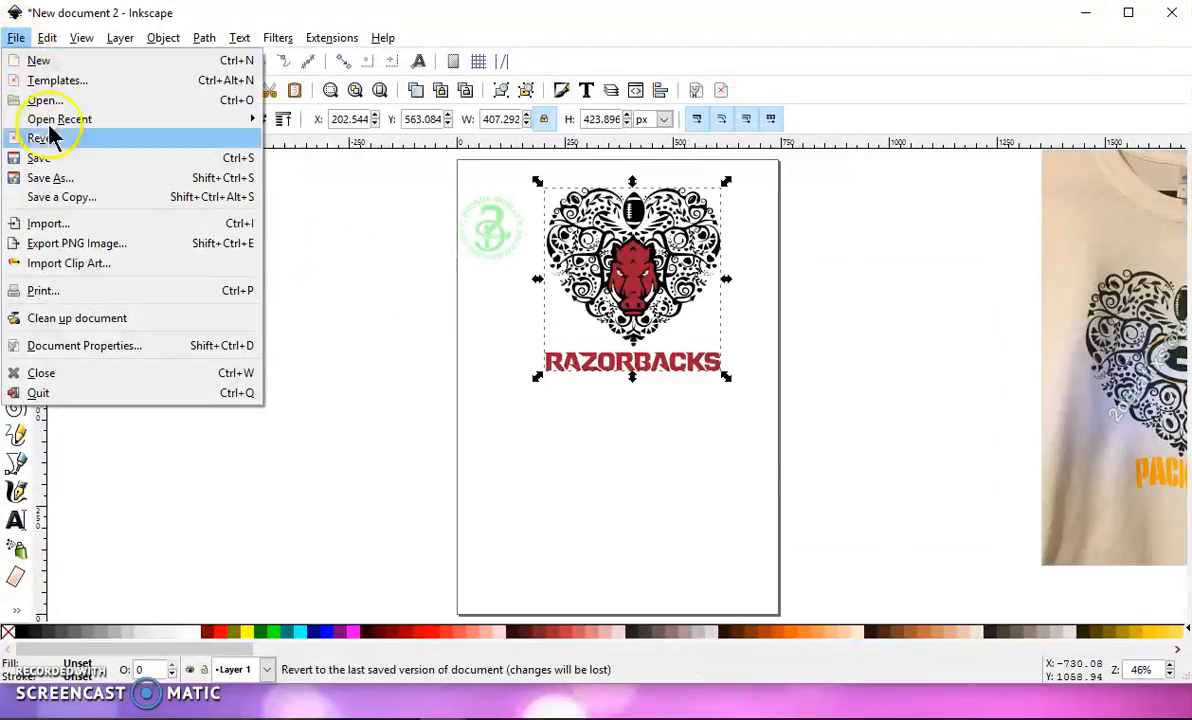
{"action": "left_click", "coordinate": [82, 180]}
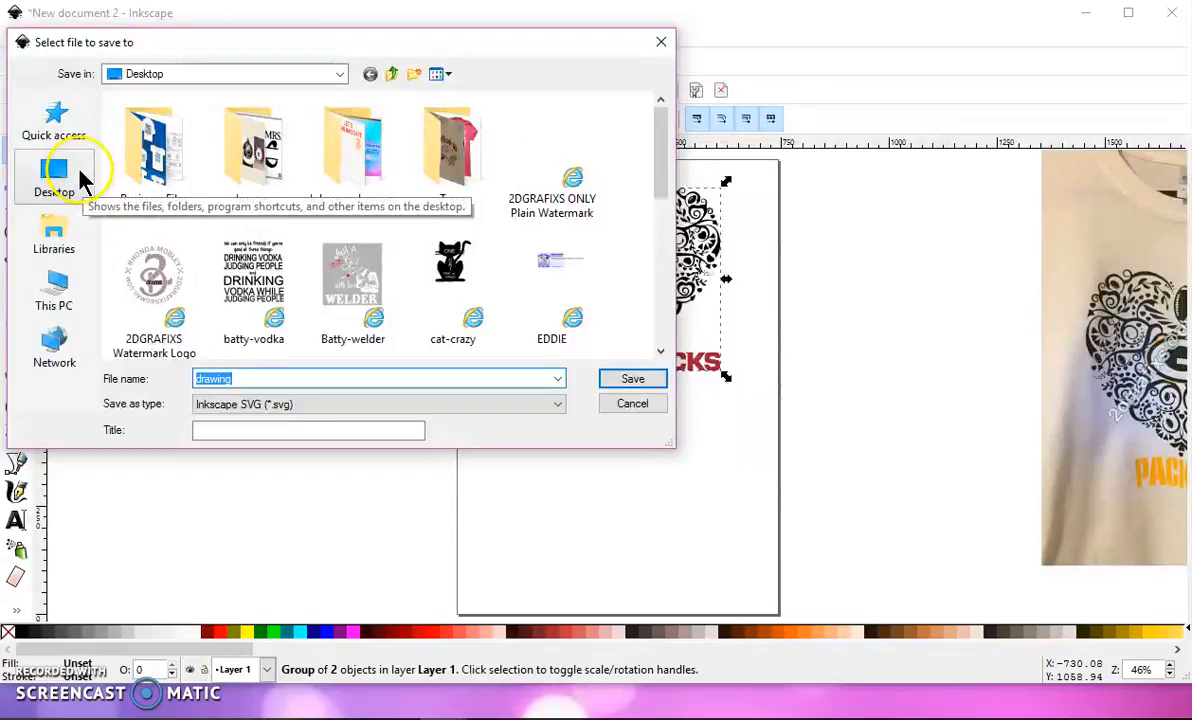
{"action": "left_click", "coordinate": [80, 180]}
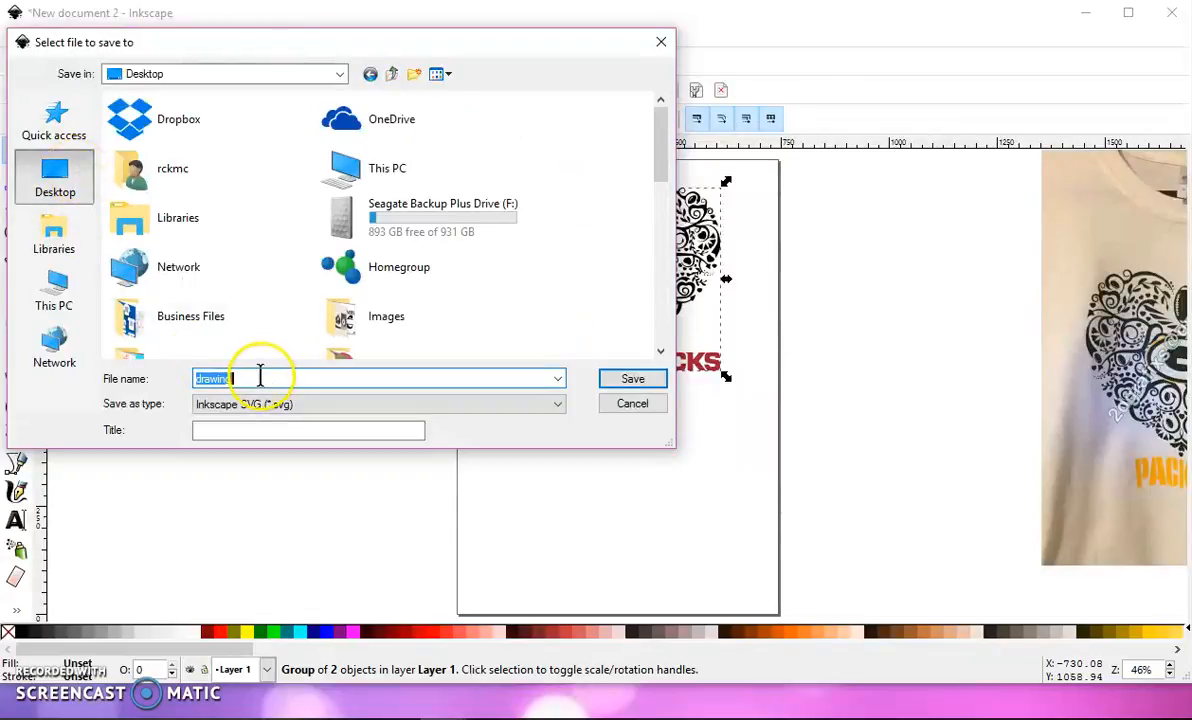
{"action": "left_click", "coordinate": [278, 404]}
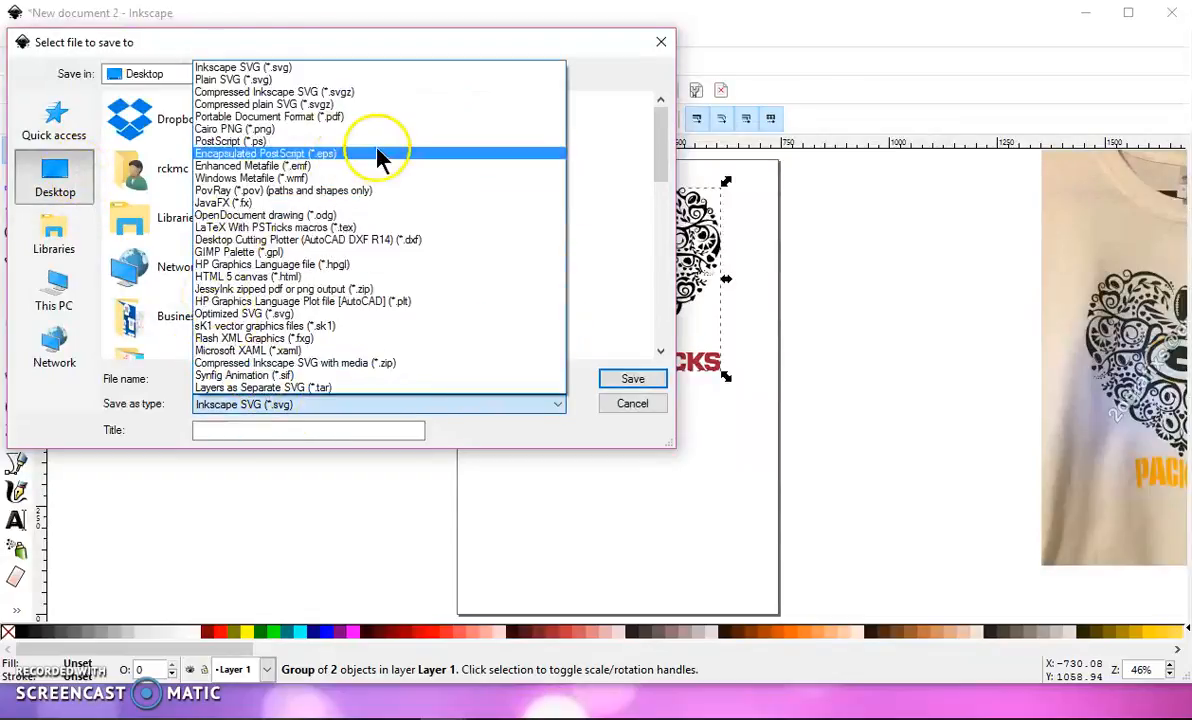
{"action": "left_click", "coordinate": [293, 80]}
{"action": "left_click", "coordinate": [662, 404]}
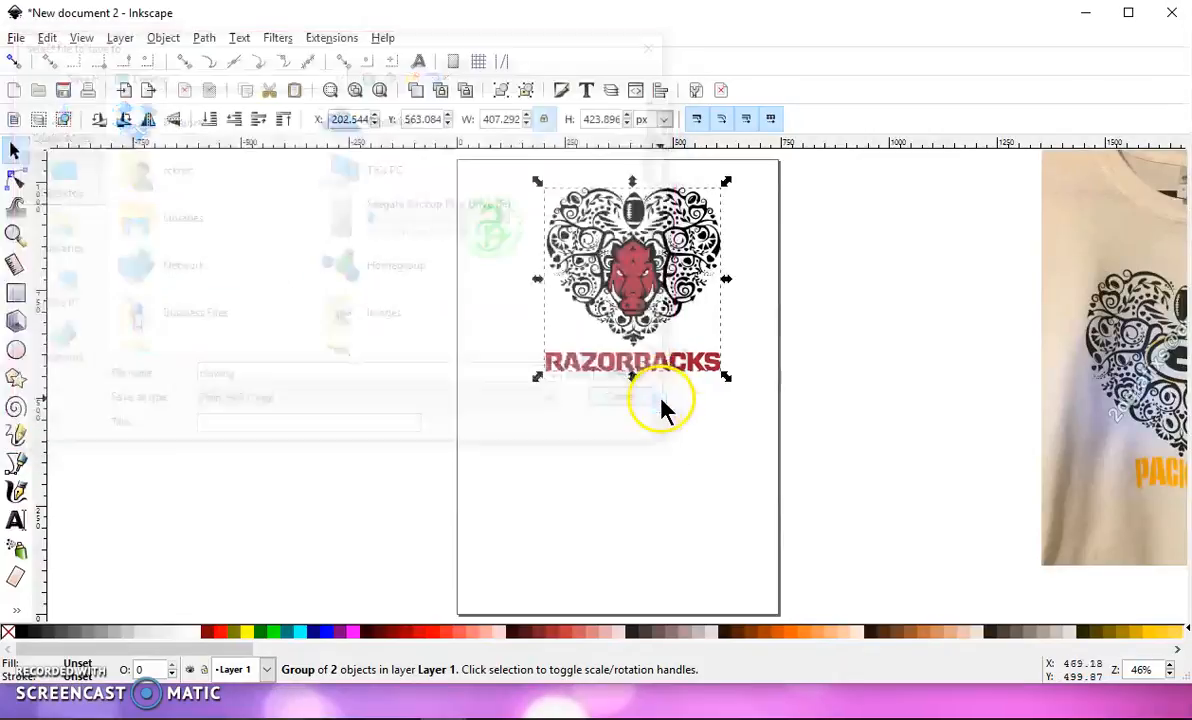